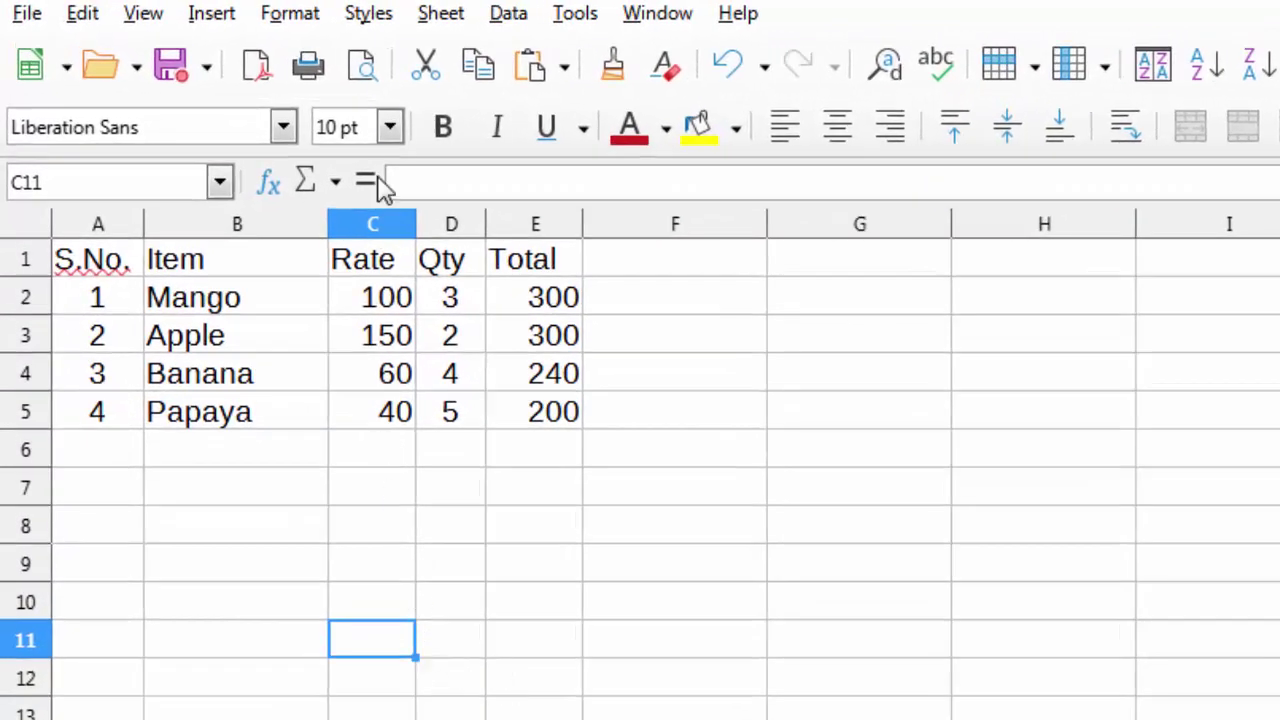
Step: Open the File menu above the fruit price table
{"action": "left_click", "coordinate": [27, 14]}
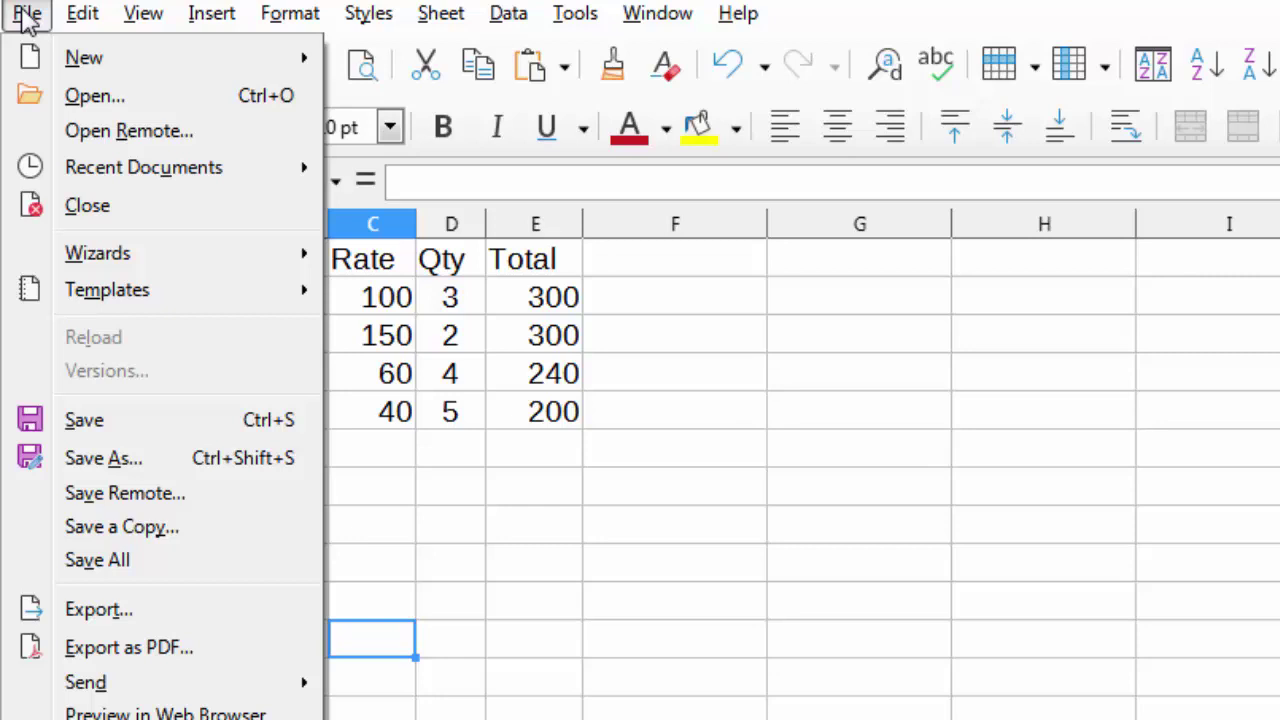
Step: Close the File and Edit menus and dismiss the colour-scheme pop-up
{"action": "mouse_move", "coordinate": [78, 22]}
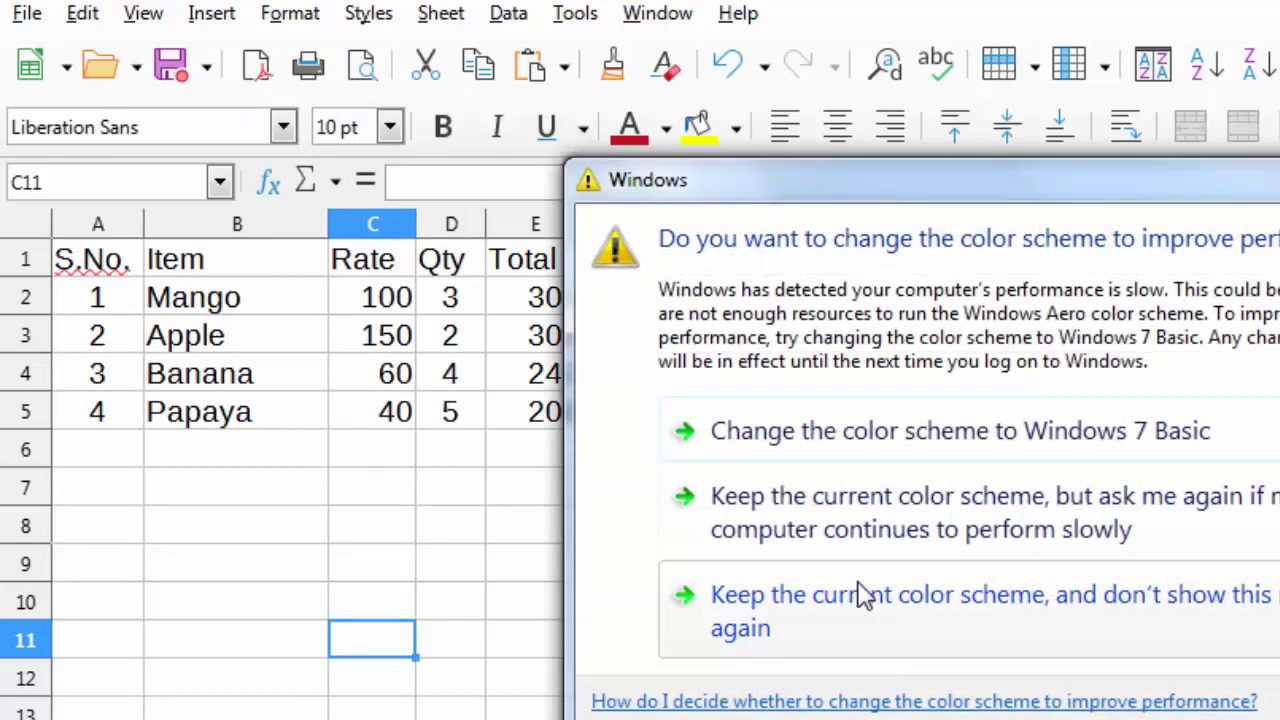
{"action": "left_click", "coordinate": [857, 594]}
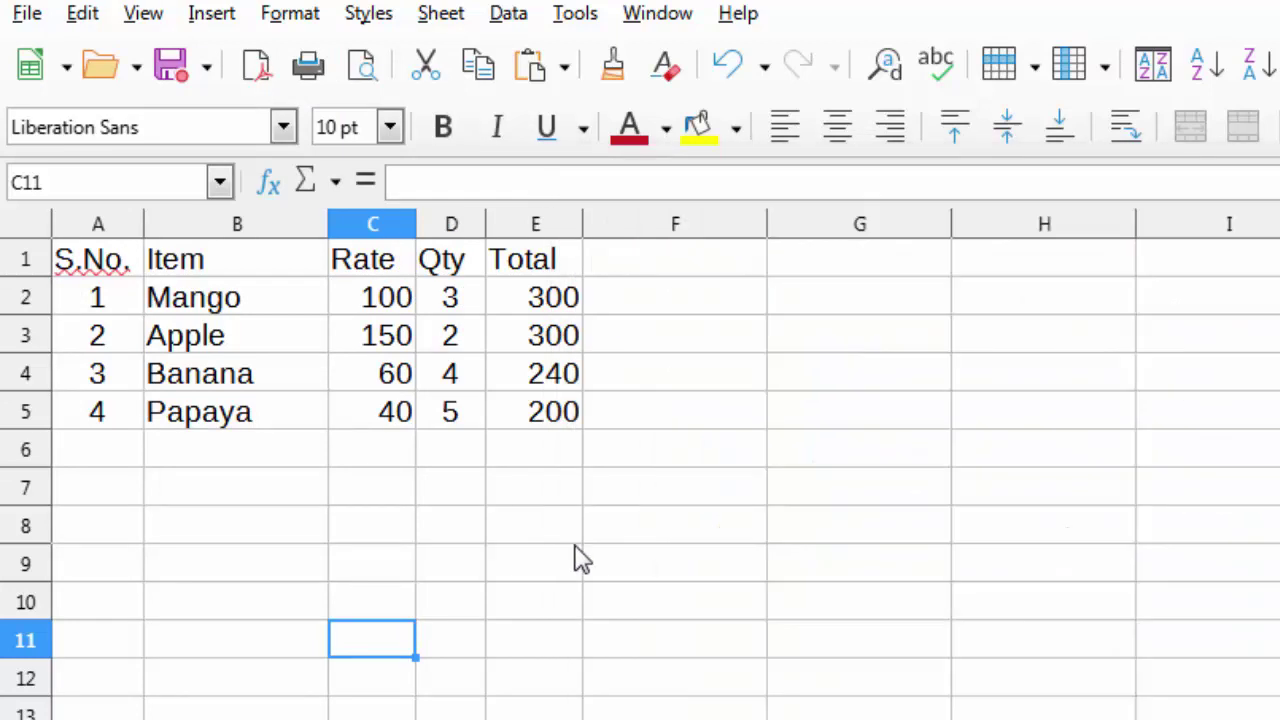
{"action": "left_click", "coordinate": [572, 561]}
Step: Copy the header row A1:E1, S.No. through Total
{"action": "left_click", "coordinate": [104, 266]}
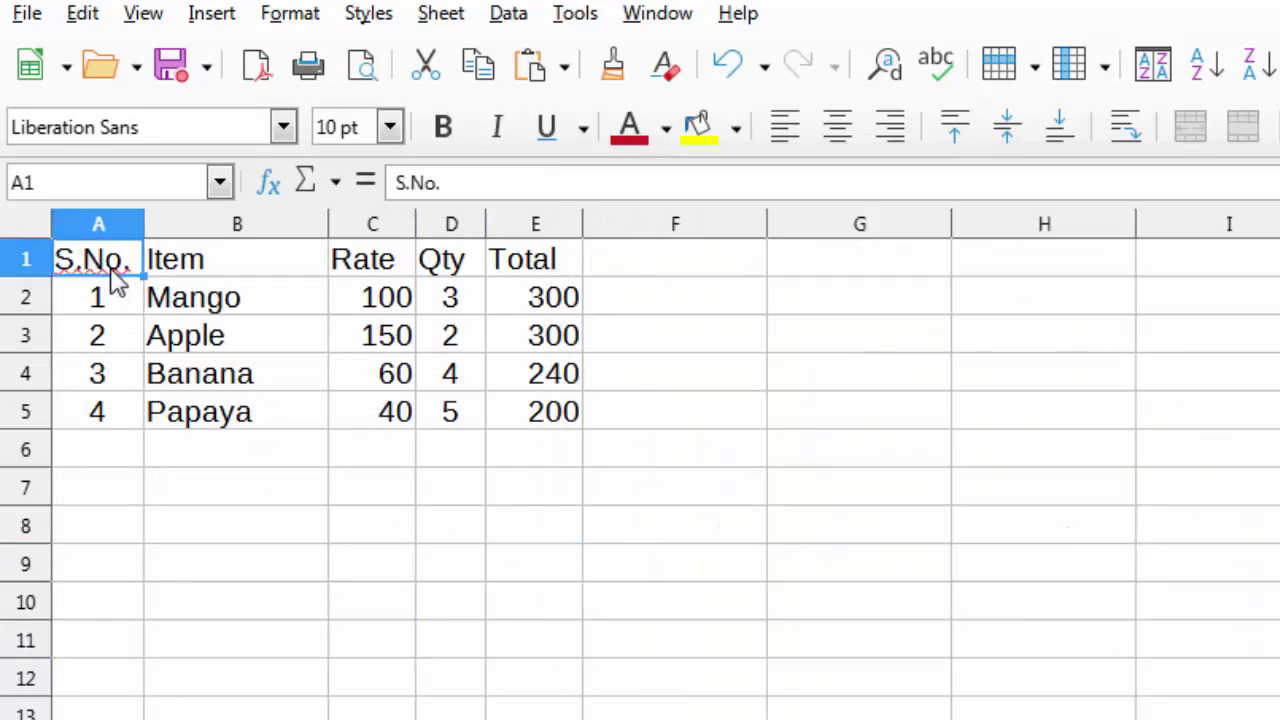
{"action": "left_click_drag", "start_coordinate": [94, 280], "coordinate": [128, 398]}
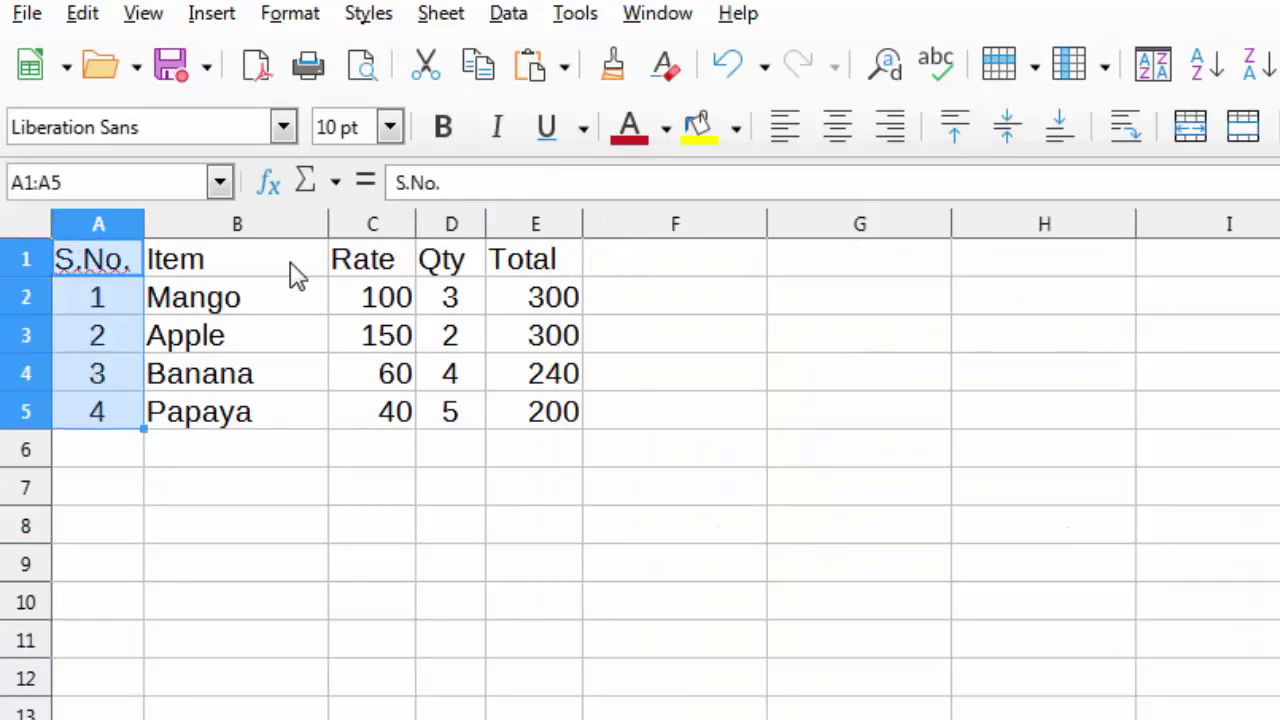
{"action": "left_click", "coordinate": [213, 265]}
{"action": "left_click_drag", "start_coordinate": [128, 262], "coordinate": [513, 270]}
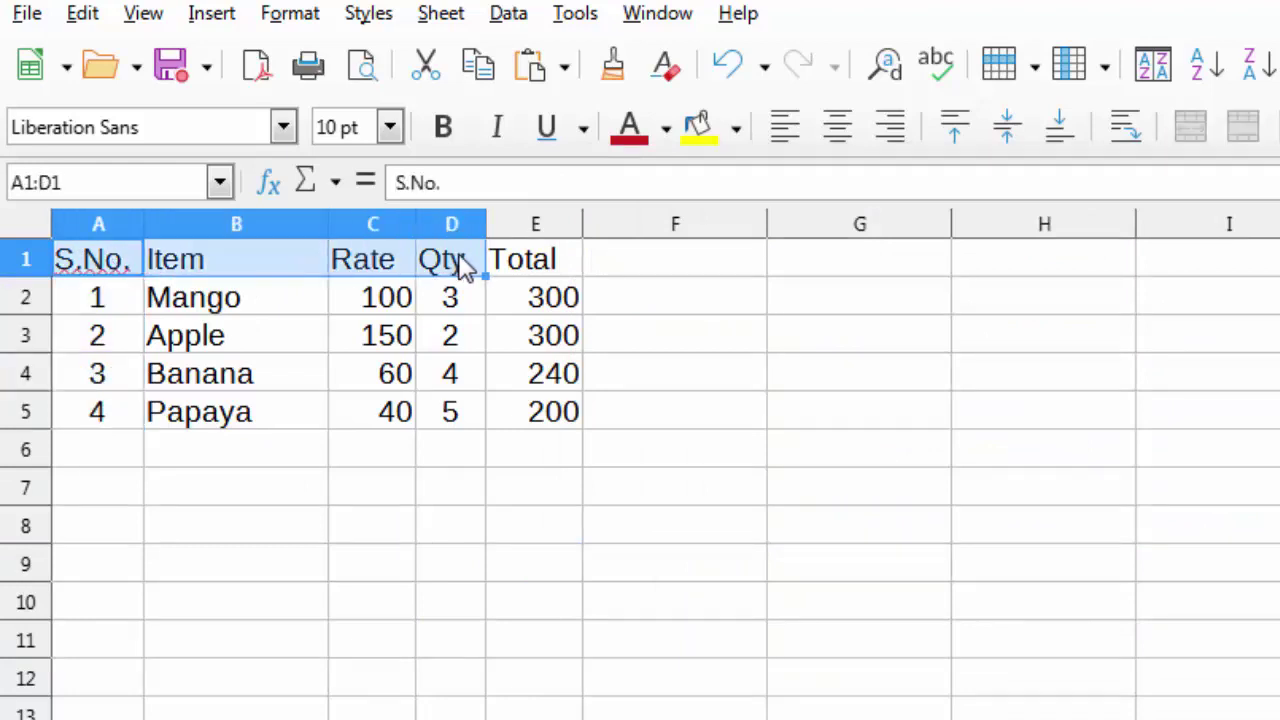
{"action": "key", "text": "ctrl+c"}
Step: Trial-paste the headers into F1:J1, then clear them again
{"action": "left_click", "coordinate": [737, 253]}
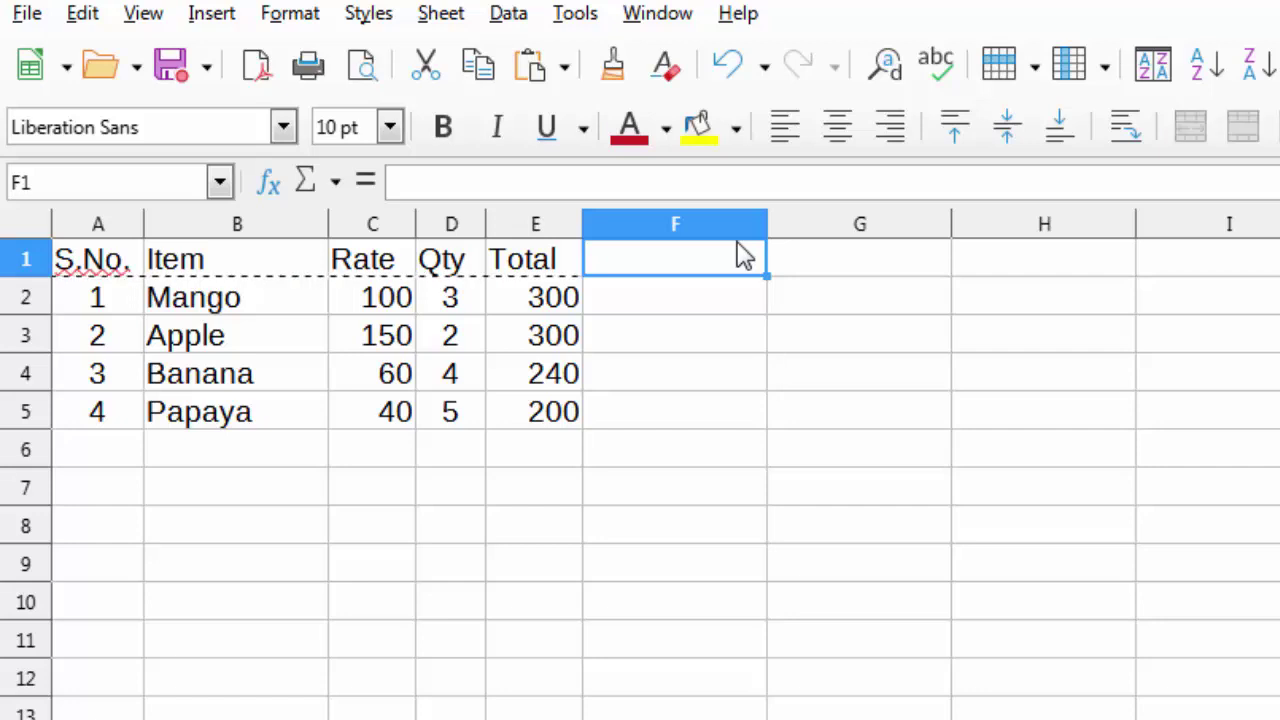
{"action": "key", "text": "ctrl+v"}
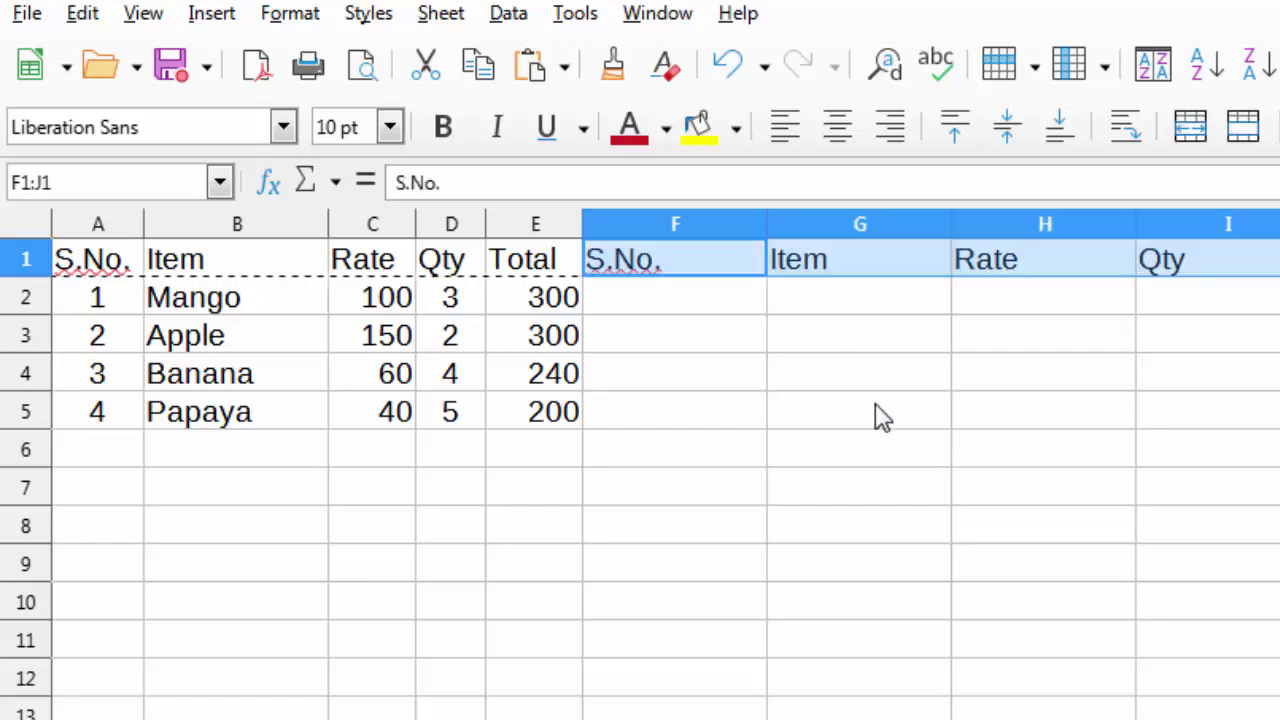
{"action": "key", "text": "Delete"}
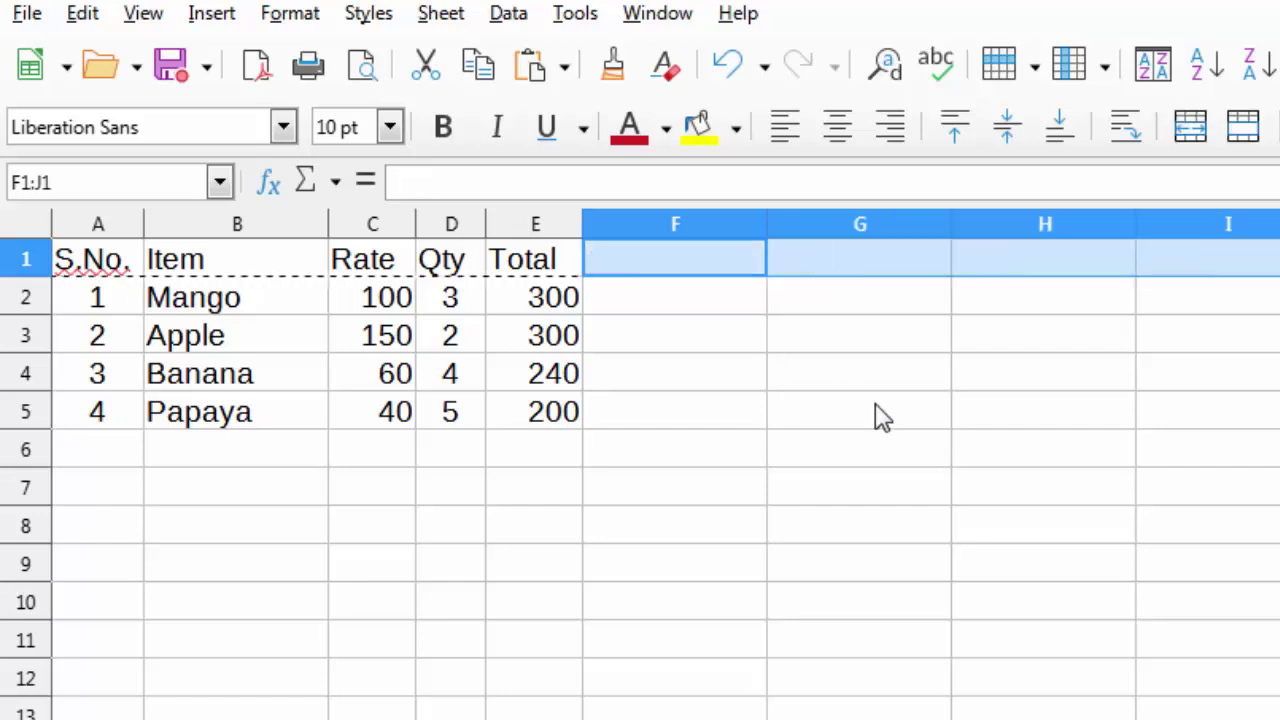
{"action": "left_click", "coordinate": [870, 415]}
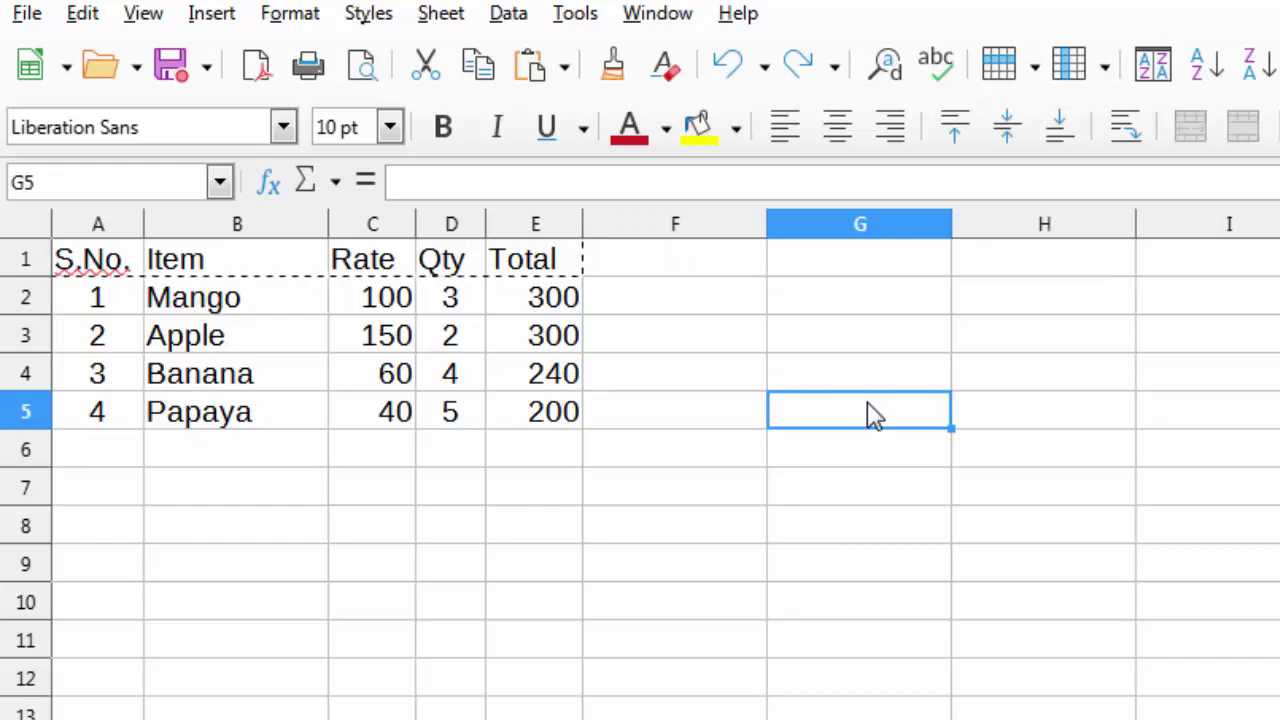
Step: Check the first Total formula, then copy the whole fruit table A1:E5
{"action": "left_click", "coordinate": [565, 305]}
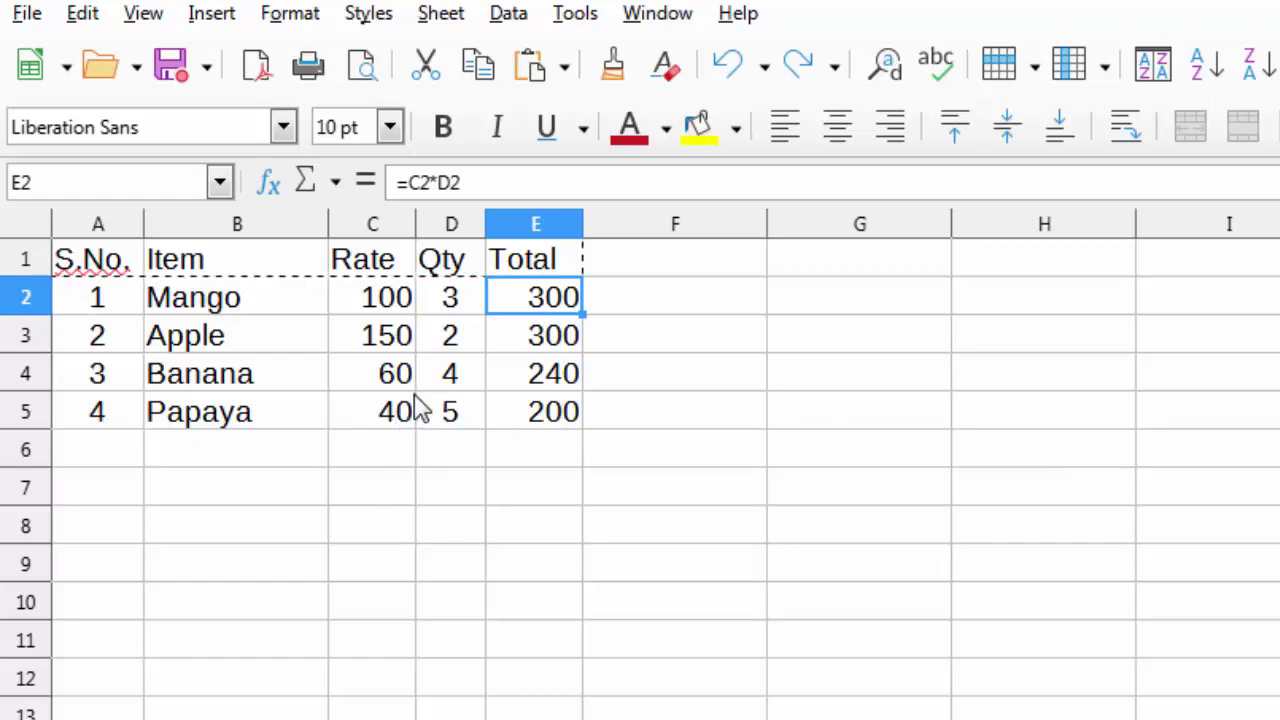
{"action": "left_click_drag", "start_coordinate": [66, 264], "coordinate": [520, 430]}
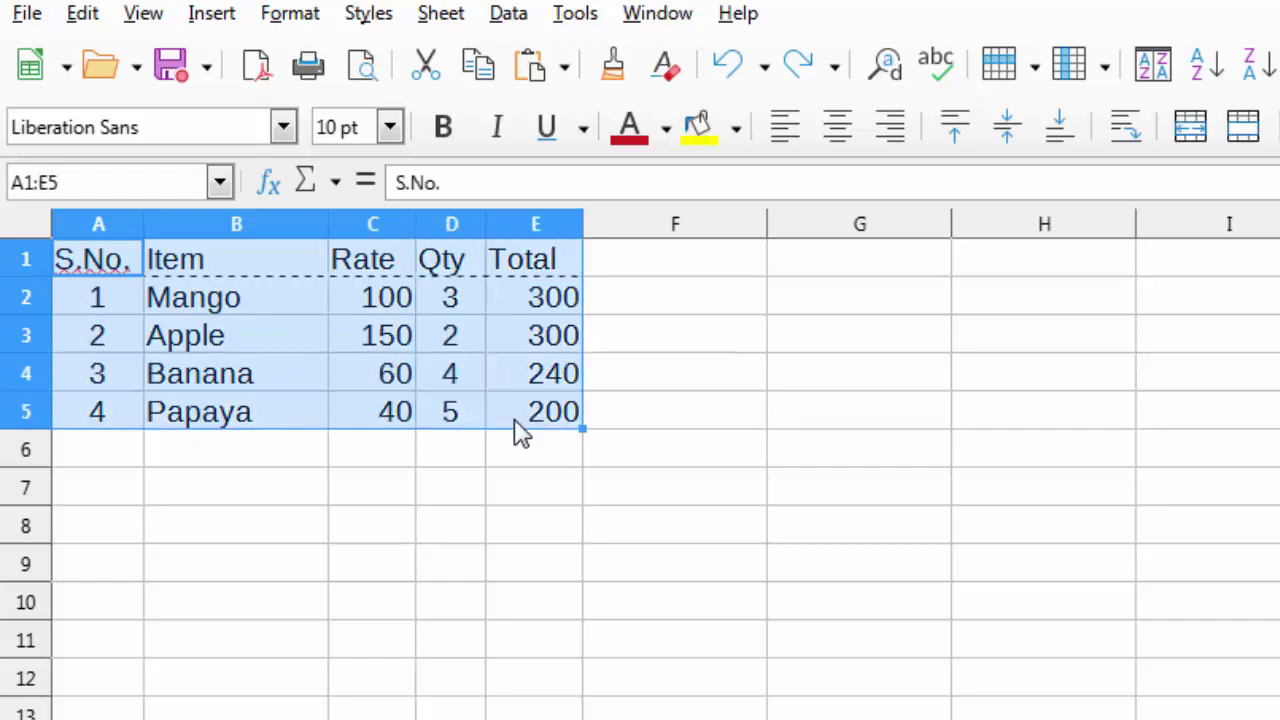
{"action": "key", "text": "ctrl+c"}
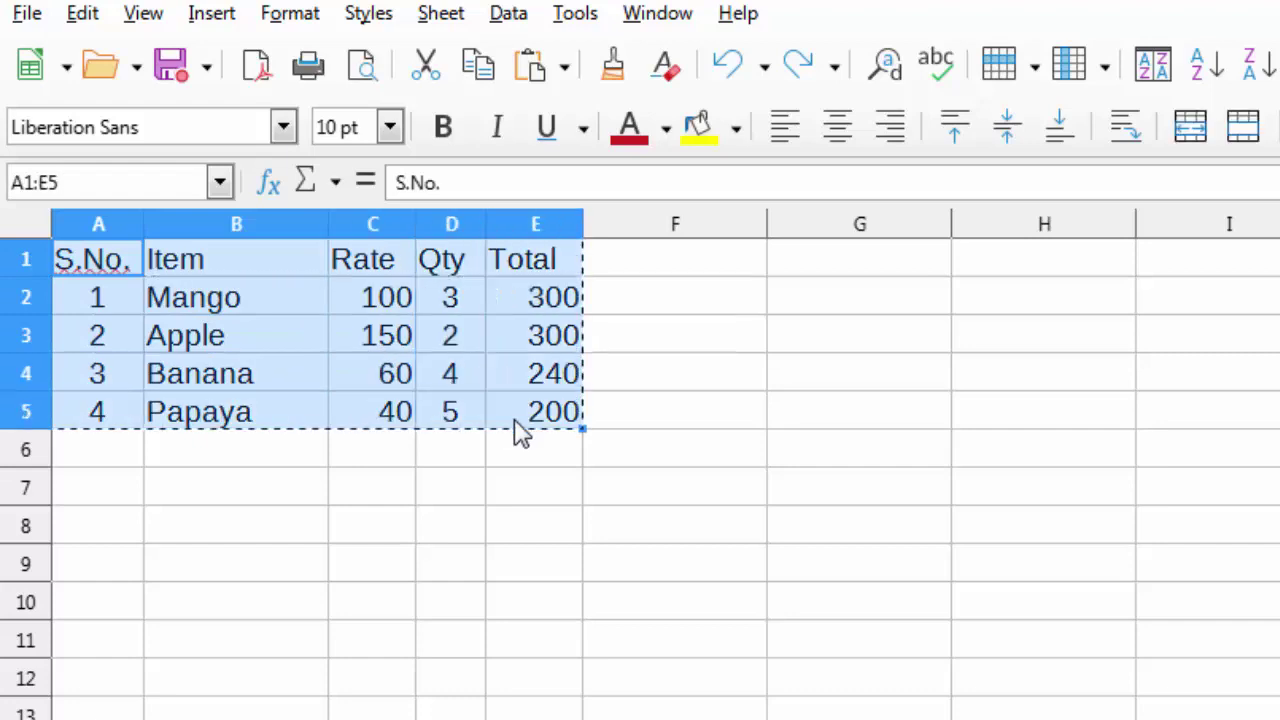
Step: Bring up the full Paste Special dialog from the Edit menu
{"action": "left_click", "coordinate": [84, 14]}
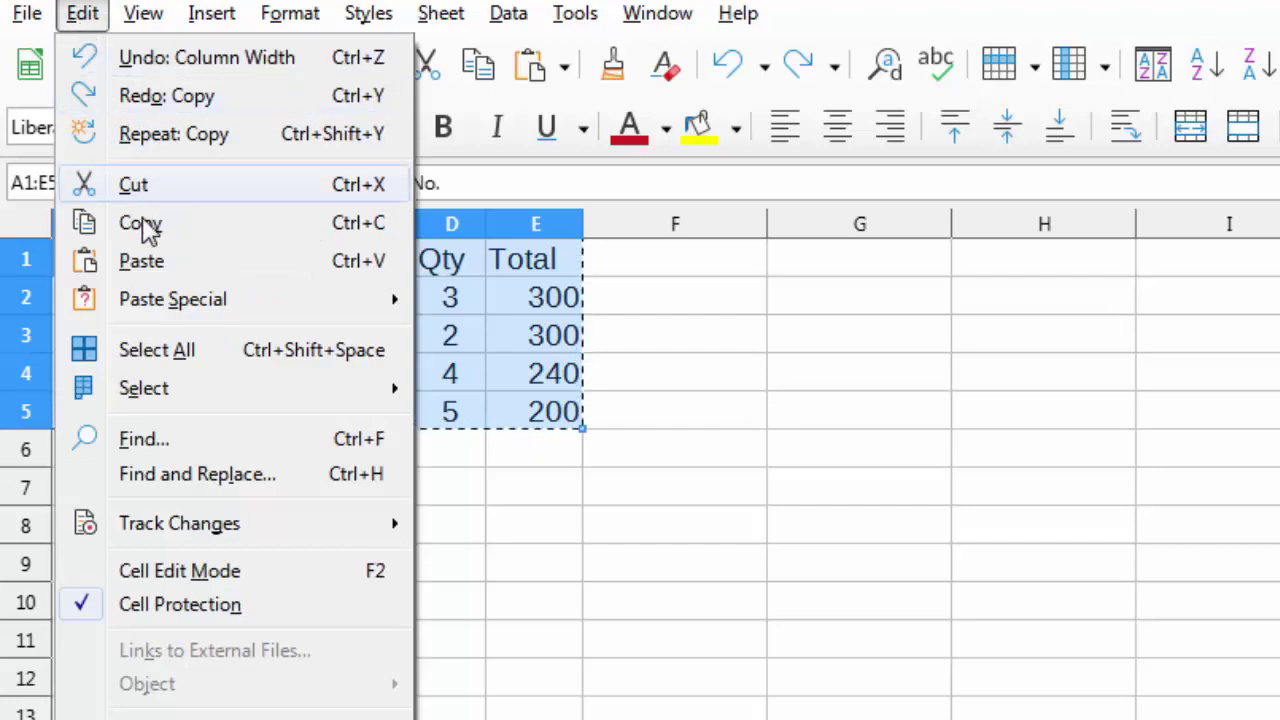
{"action": "mouse_move", "coordinate": [168, 300]}
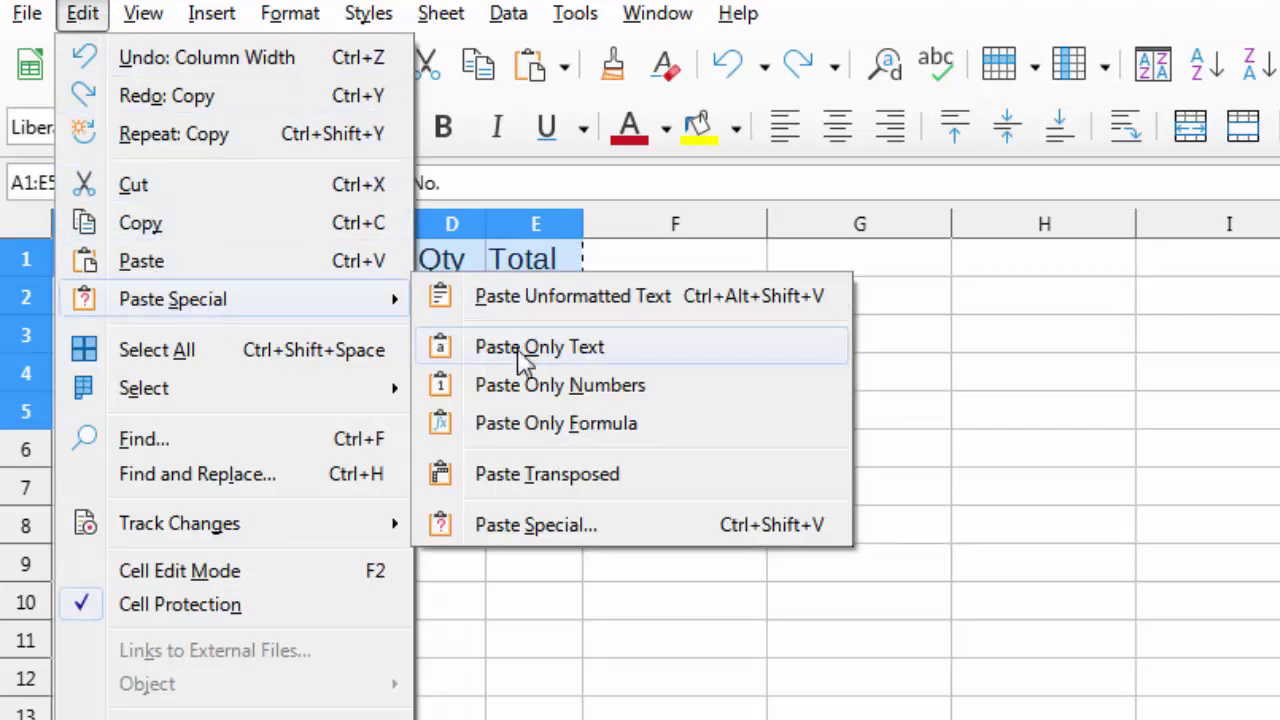
{"action": "left_click", "coordinate": [549, 527]}
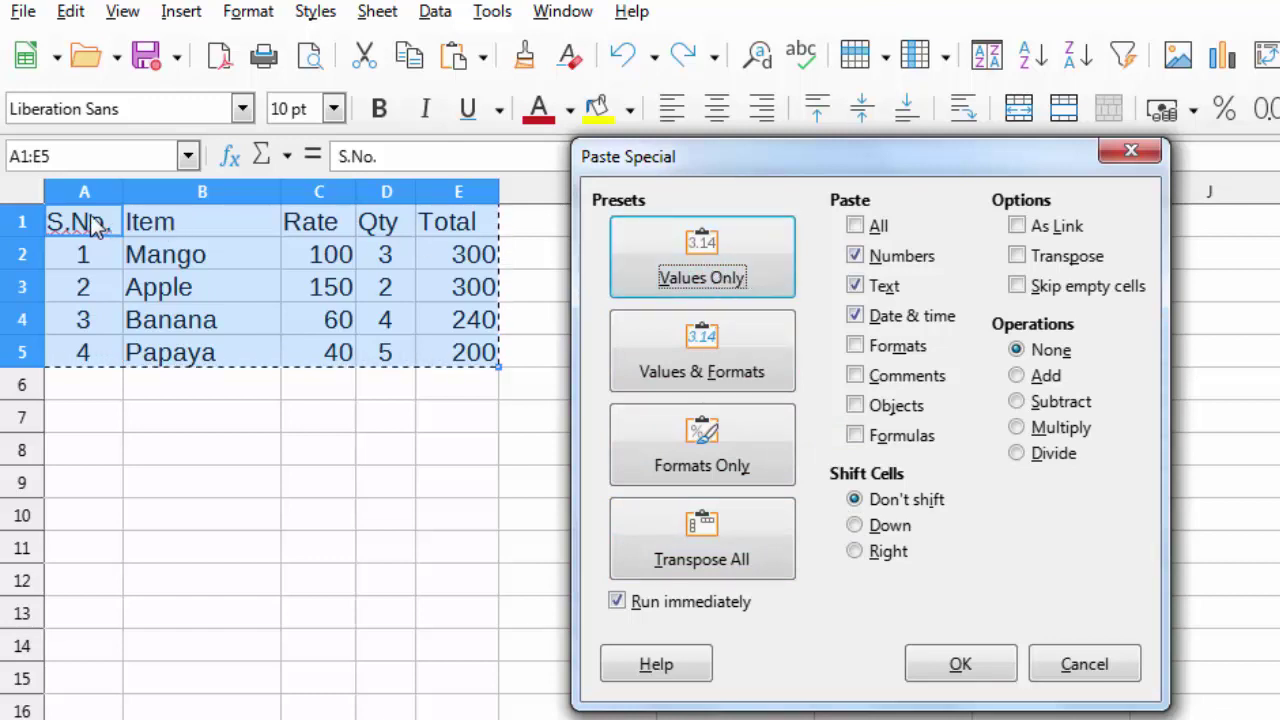
{"action": "left_click", "coordinate": [1104, 662]}
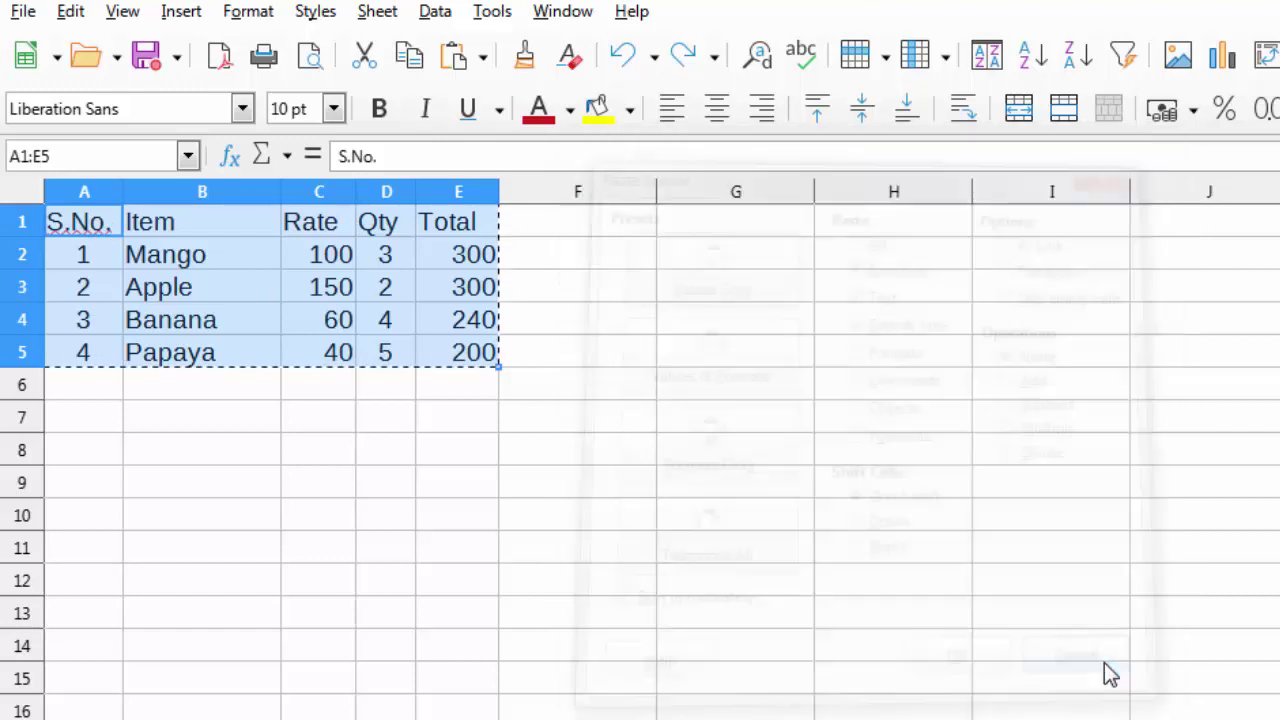
{"action": "left_click", "coordinate": [705, 231]}
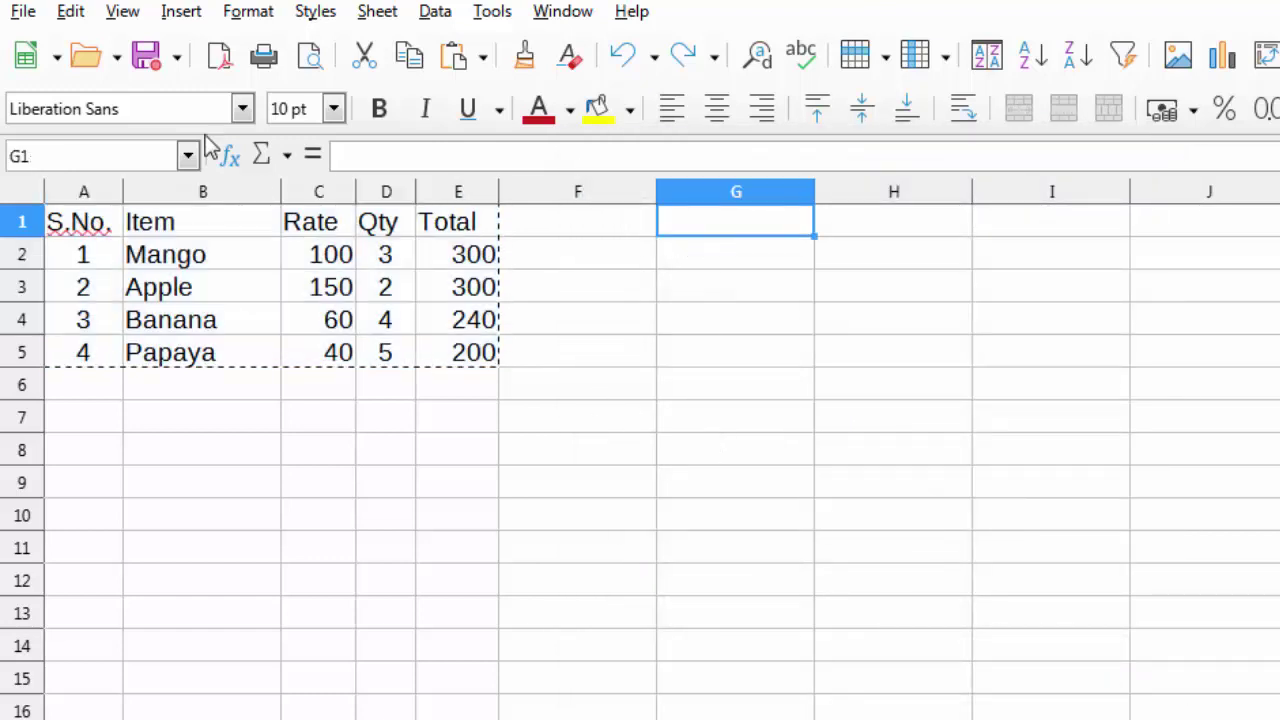
{"action": "left_click", "coordinate": [75, 12]}
{"action": "mouse_move", "coordinate": [160, 348]}
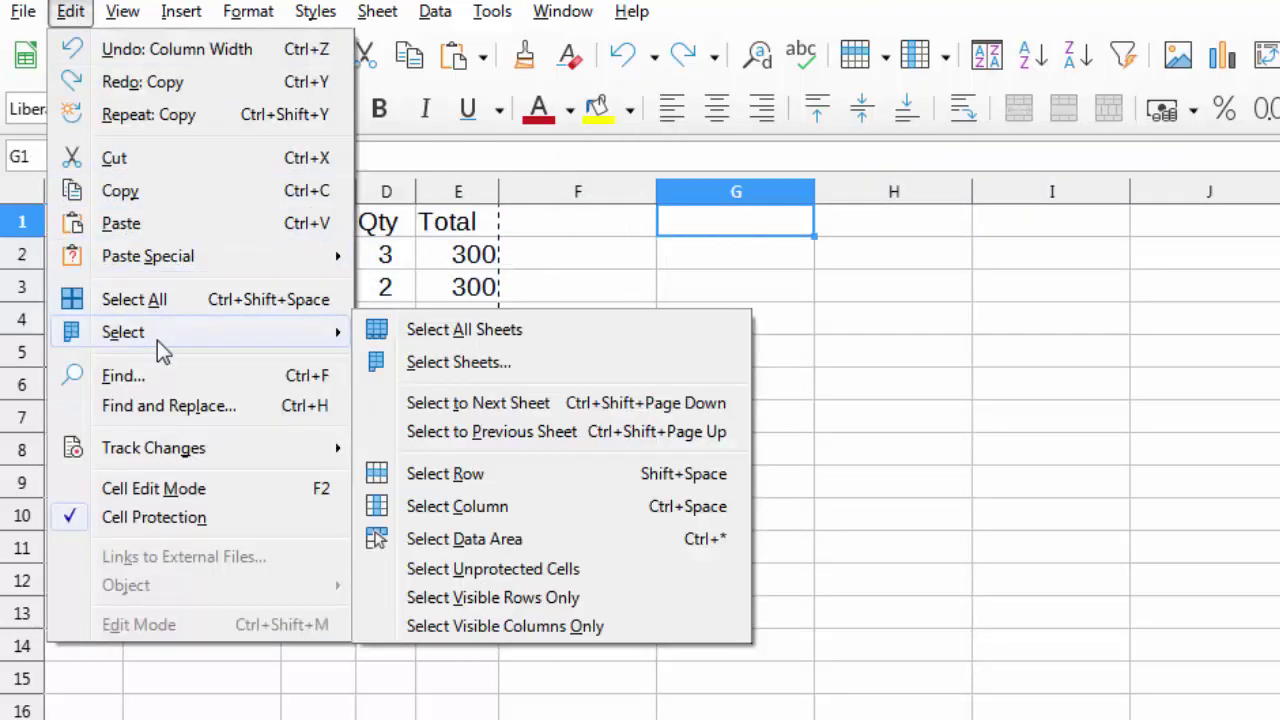
{"action": "mouse_move", "coordinate": [165, 258]}
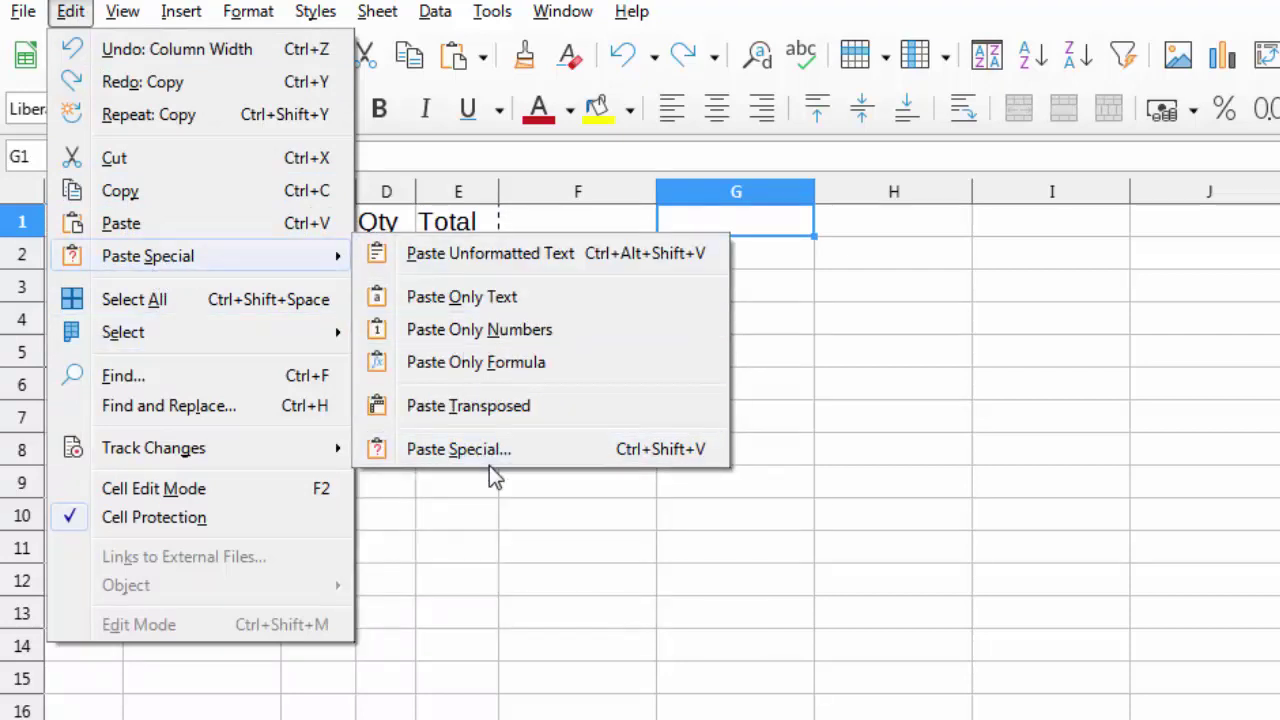
{"action": "left_click", "coordinate": [489, 456]}
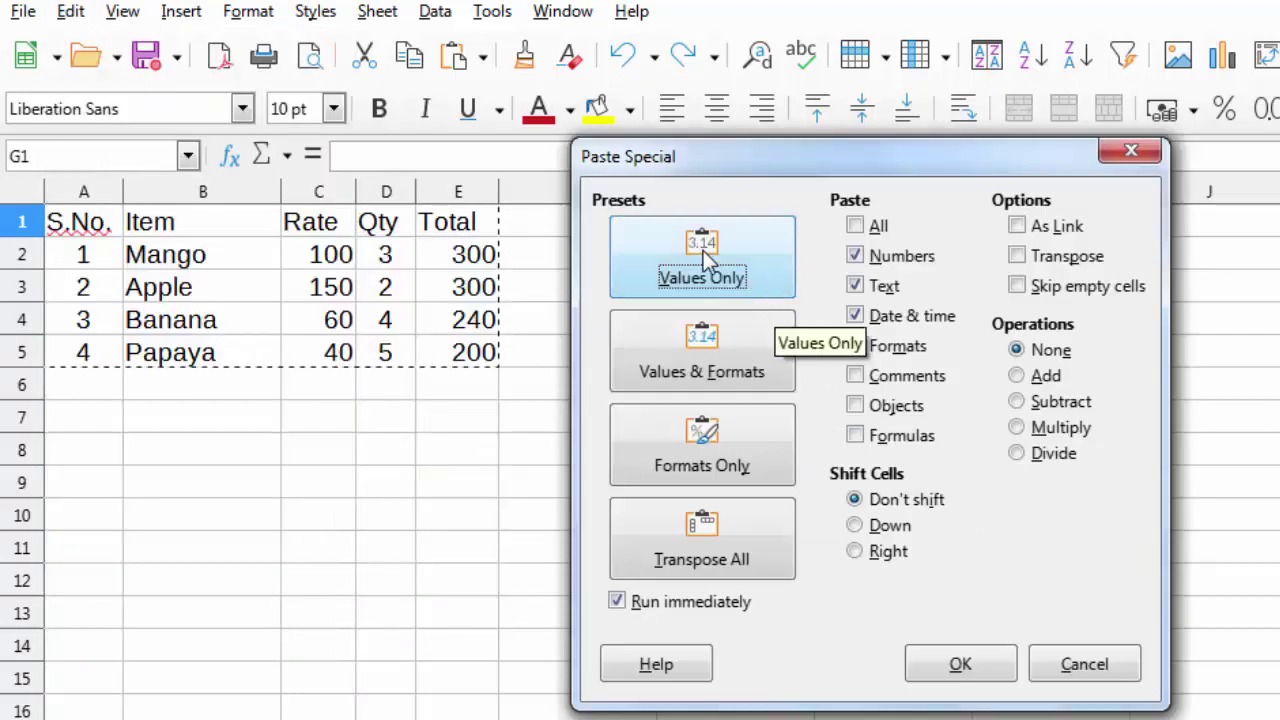
{"action": "left_click", "coordinate": [703, 250]}
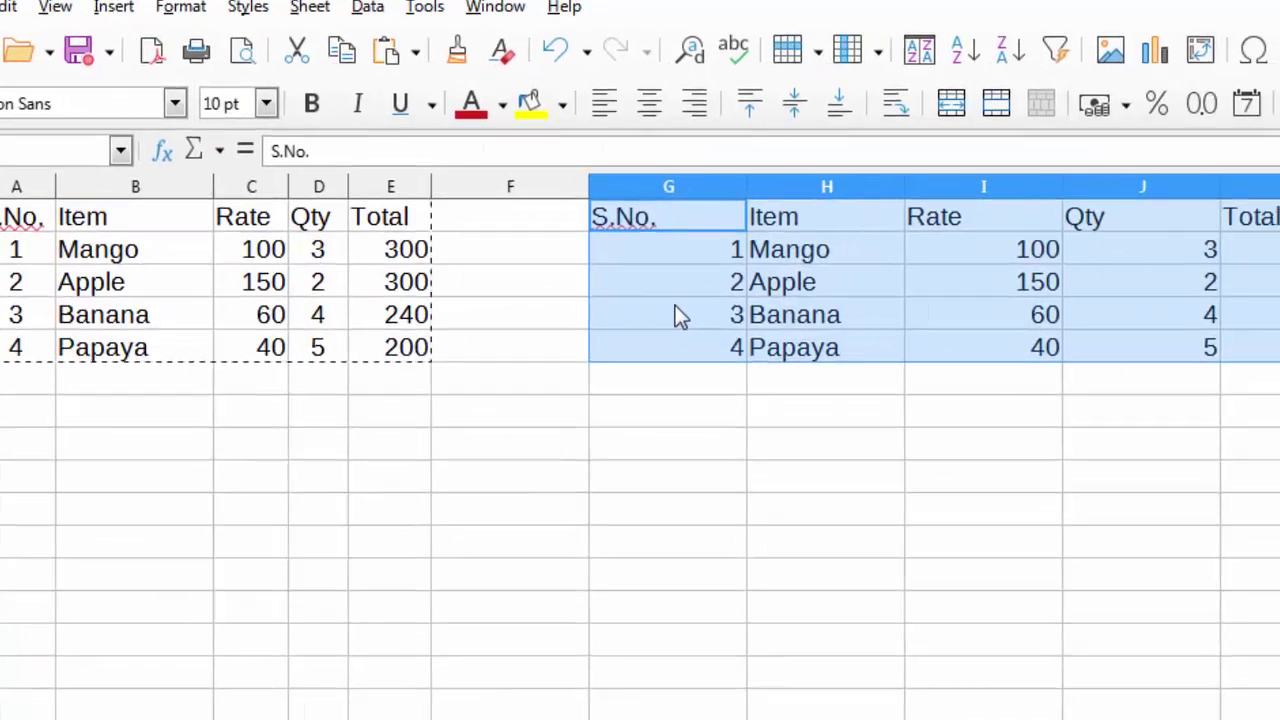
{"action": "left_click", "coordinate": [790, 315]}
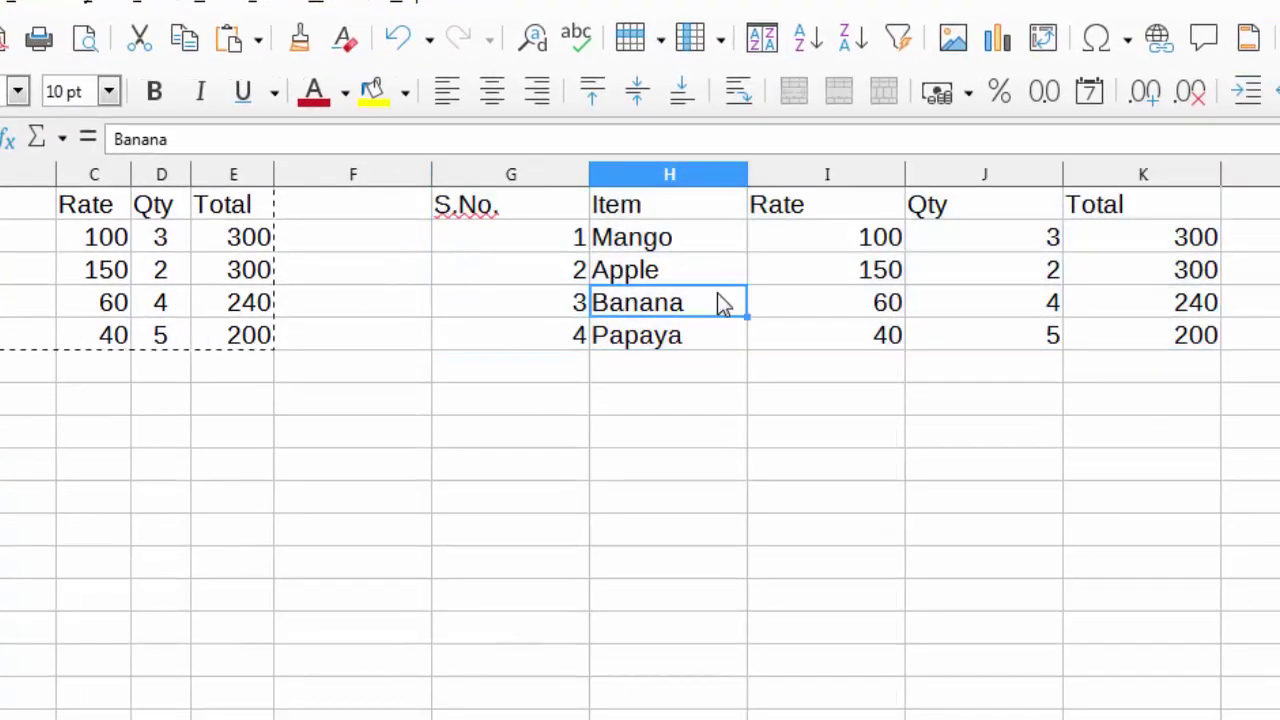
{"action": "left_click", "coordinate": [1170, 272]}
{"action": "left_click", "coordinate": [1158, 242]}
{"action": "left_click", "coordinate": [1152, 298]}
{"action": "left_click", "coordinate": [1152, 332]}
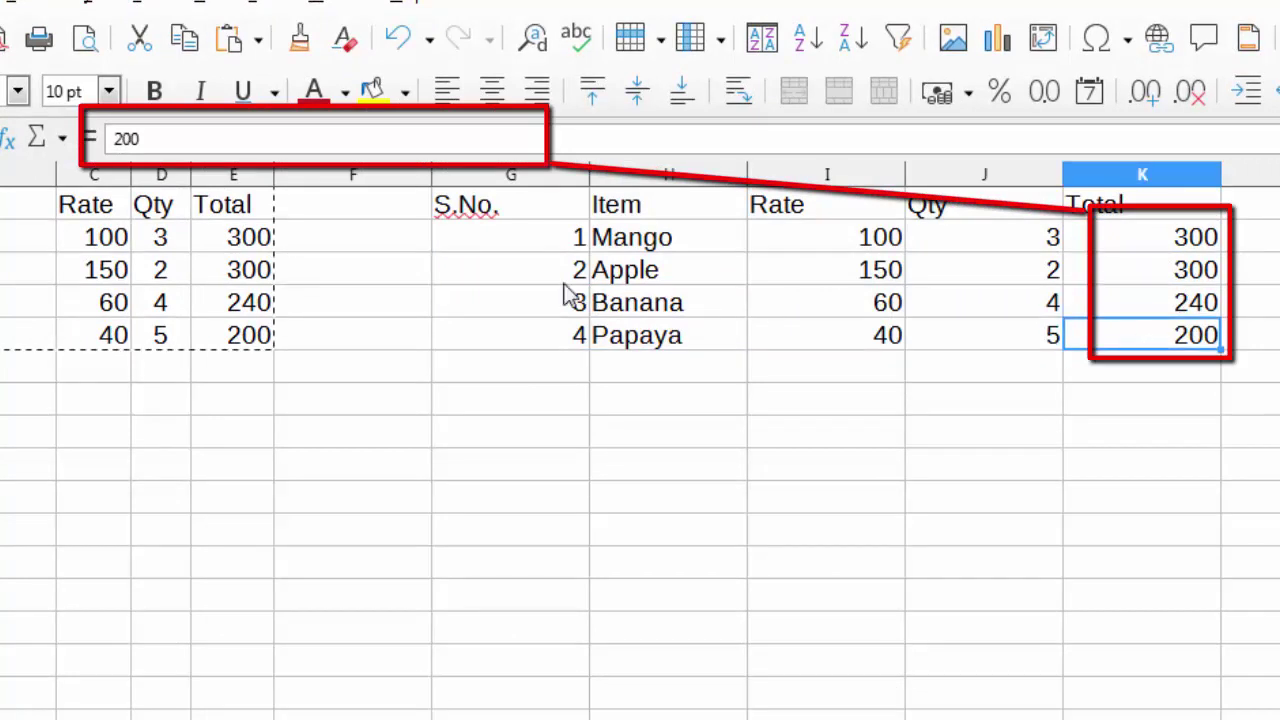
{"action": "left_click", "coordinate": [795, 280]}
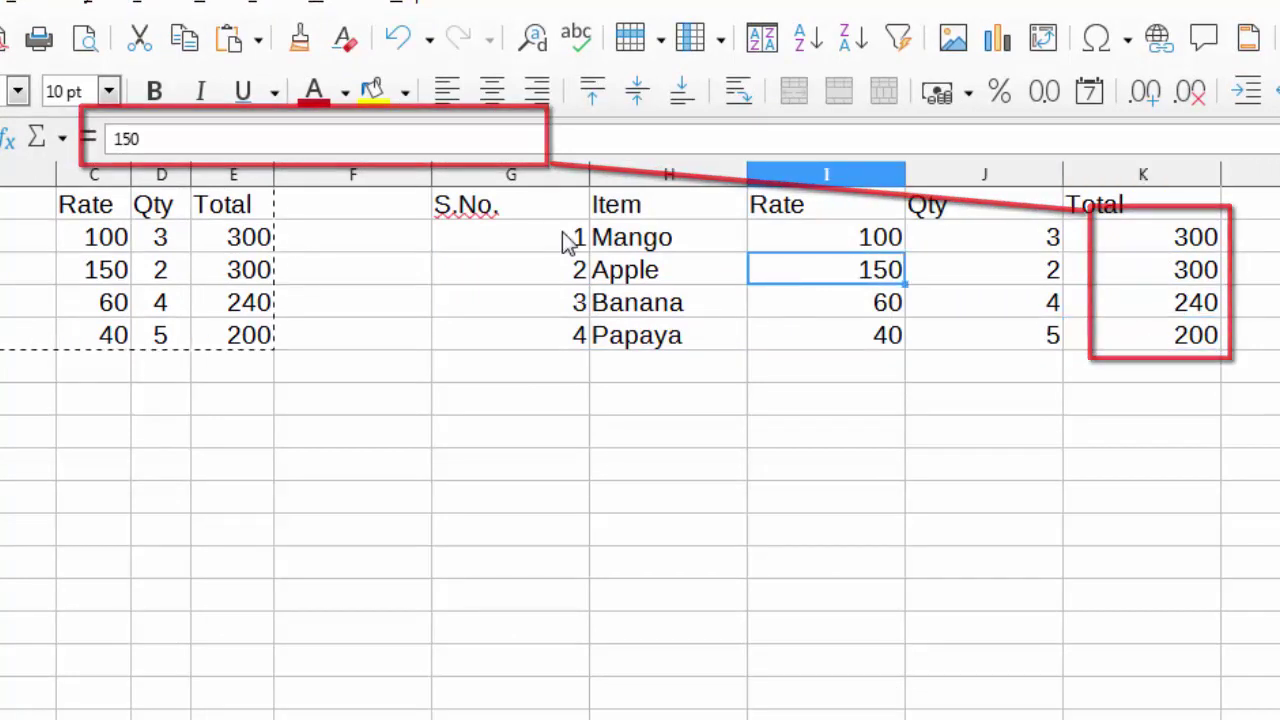
{"action": "left_click_drag", "start_coordinate": [517, 206], "coordinate": [1170, 344]}
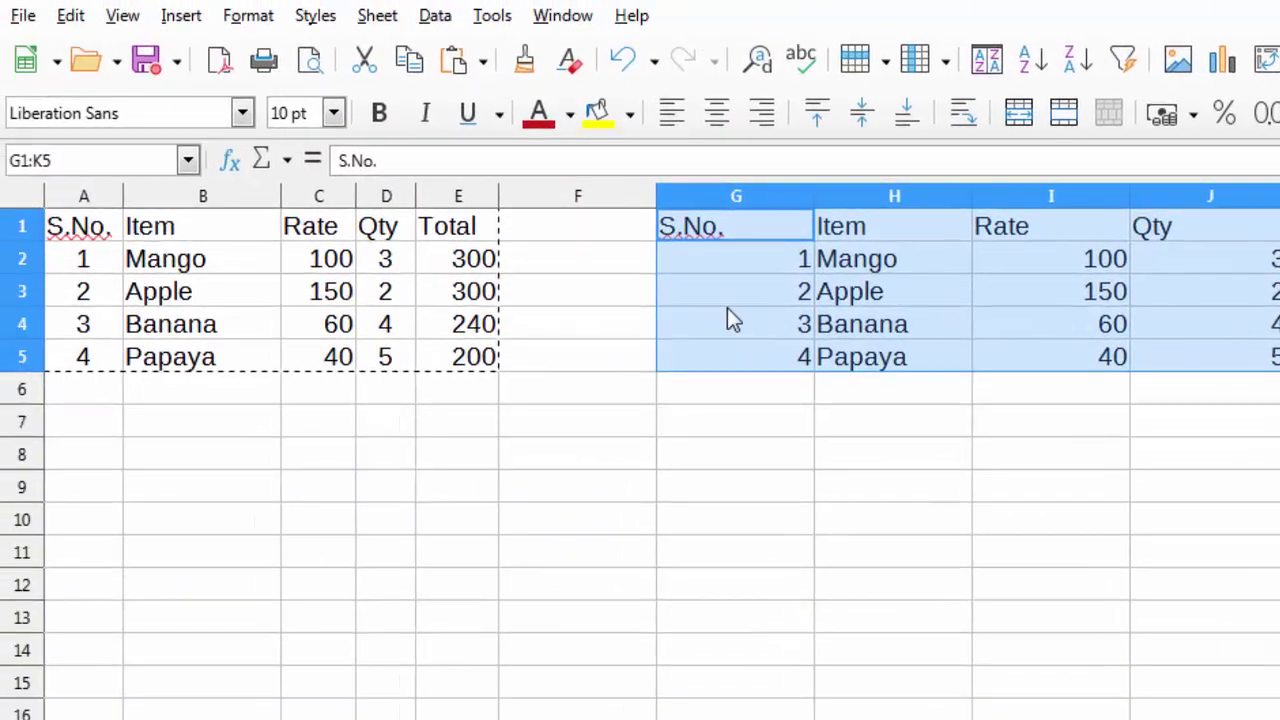
{"action": "key", "text": "ctrl+z"}
Step: Paste only the text cells of the copied table at G1, then select G1:K5
{"action": "left_click", "coordinate": [703, 312]}
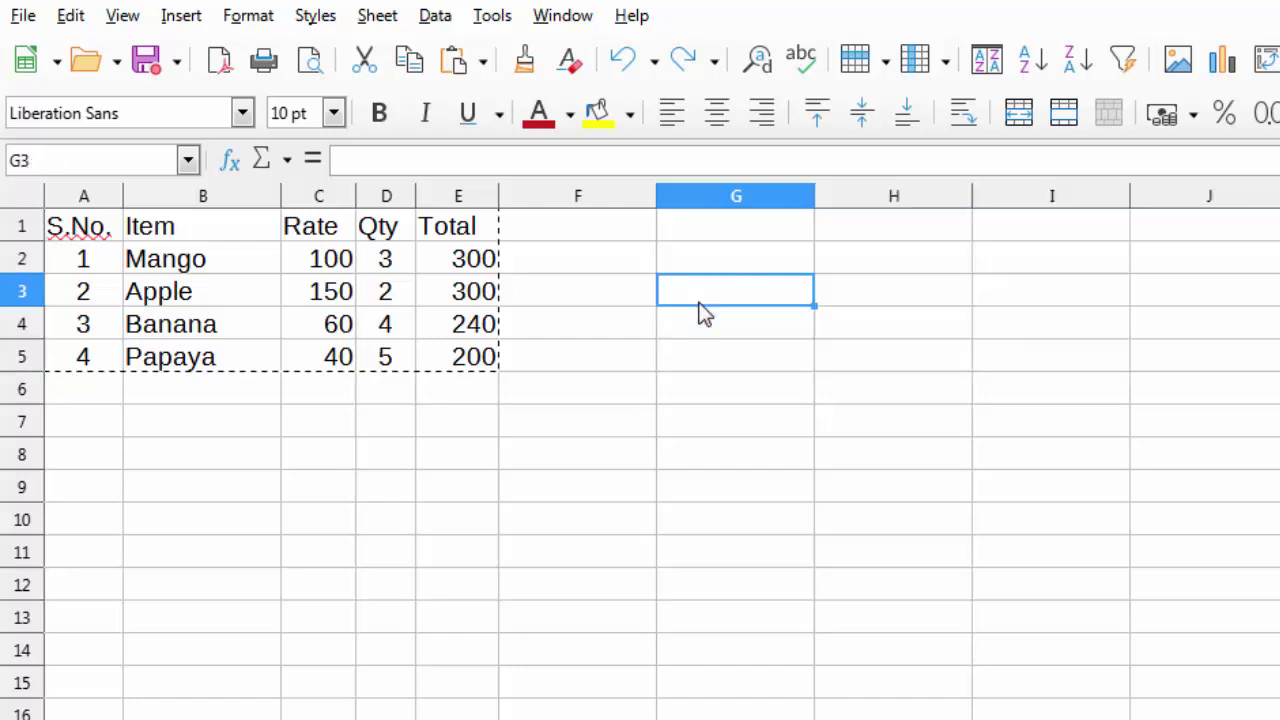
{"action": "left_click", "coordinate": [672, 237]}
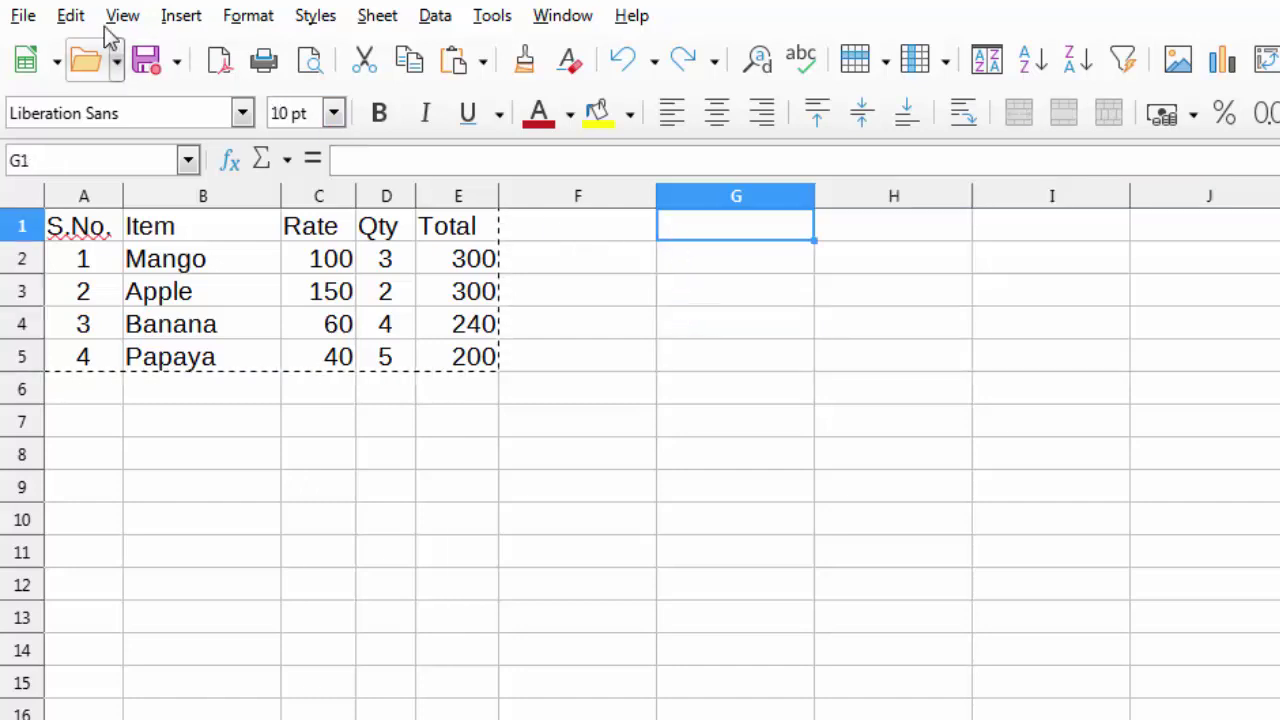
{"action": "left_click", "coordinate": [70, 15]}
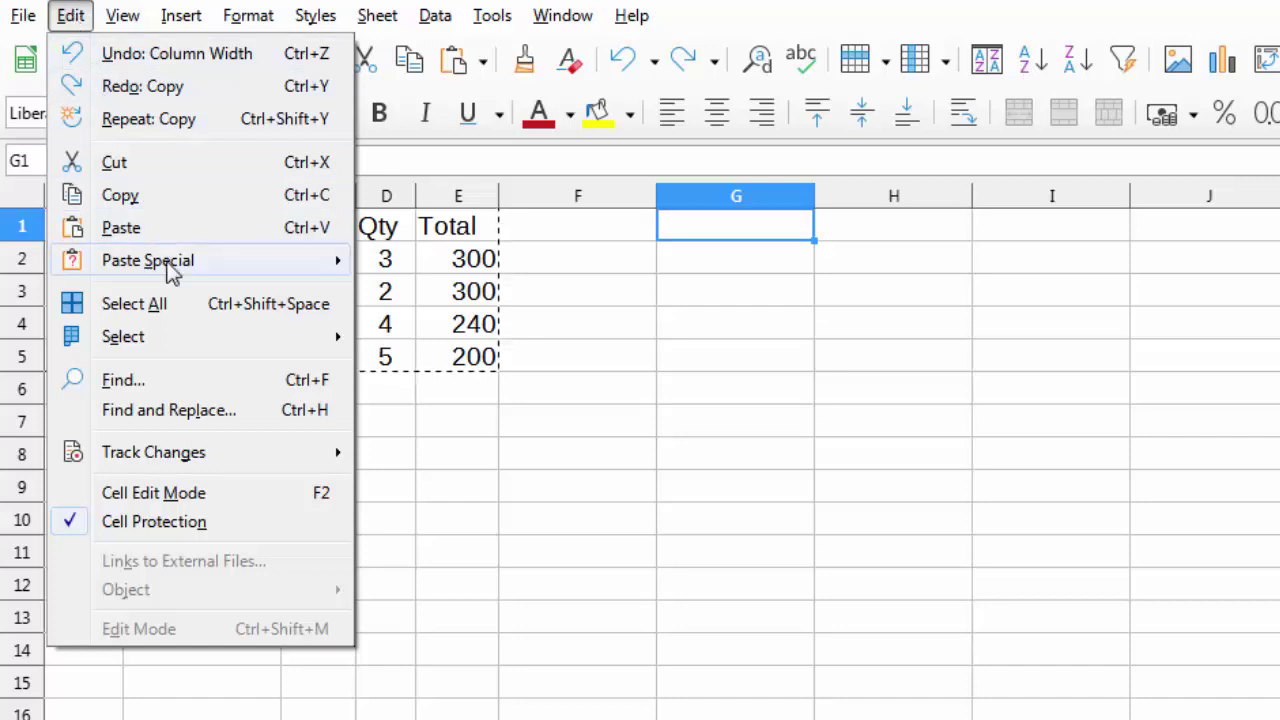
{"action": "mouse_move", "coordinate": [180, 268]}
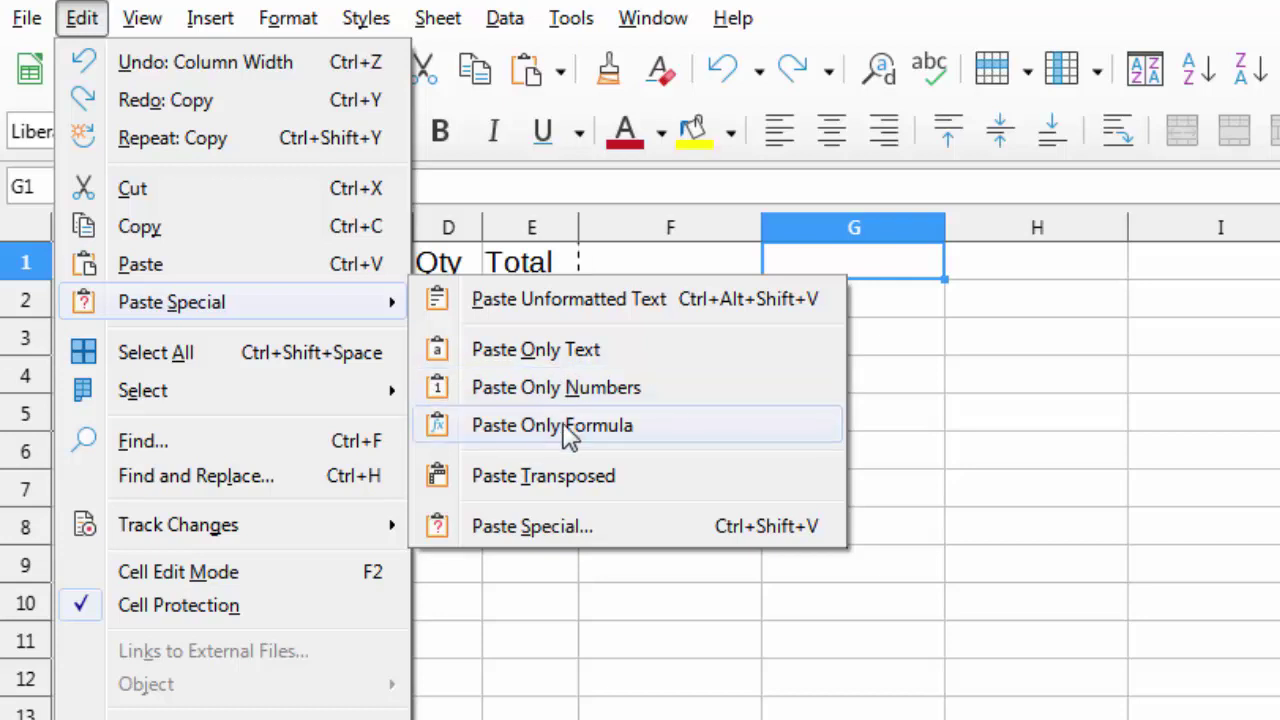
{"action": "left_click", "coordinate": [560, 352]}
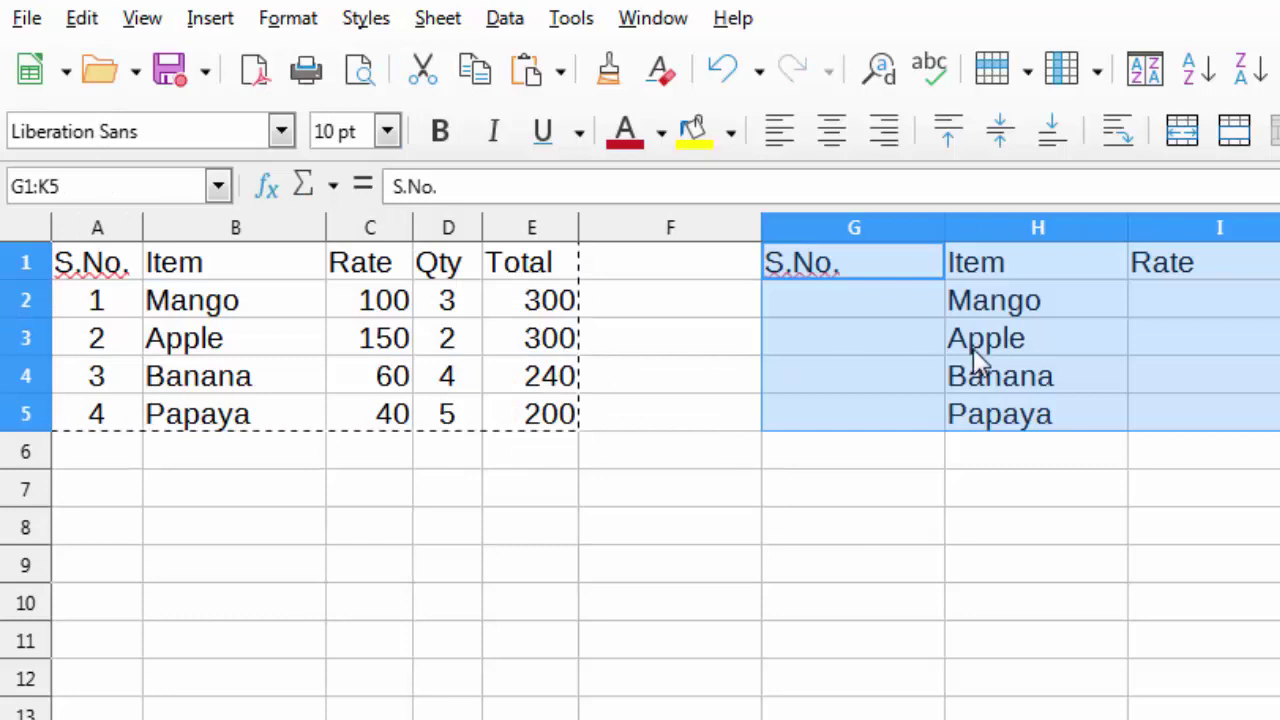
{"action": "left_click", "coordinate": [972, 342]}
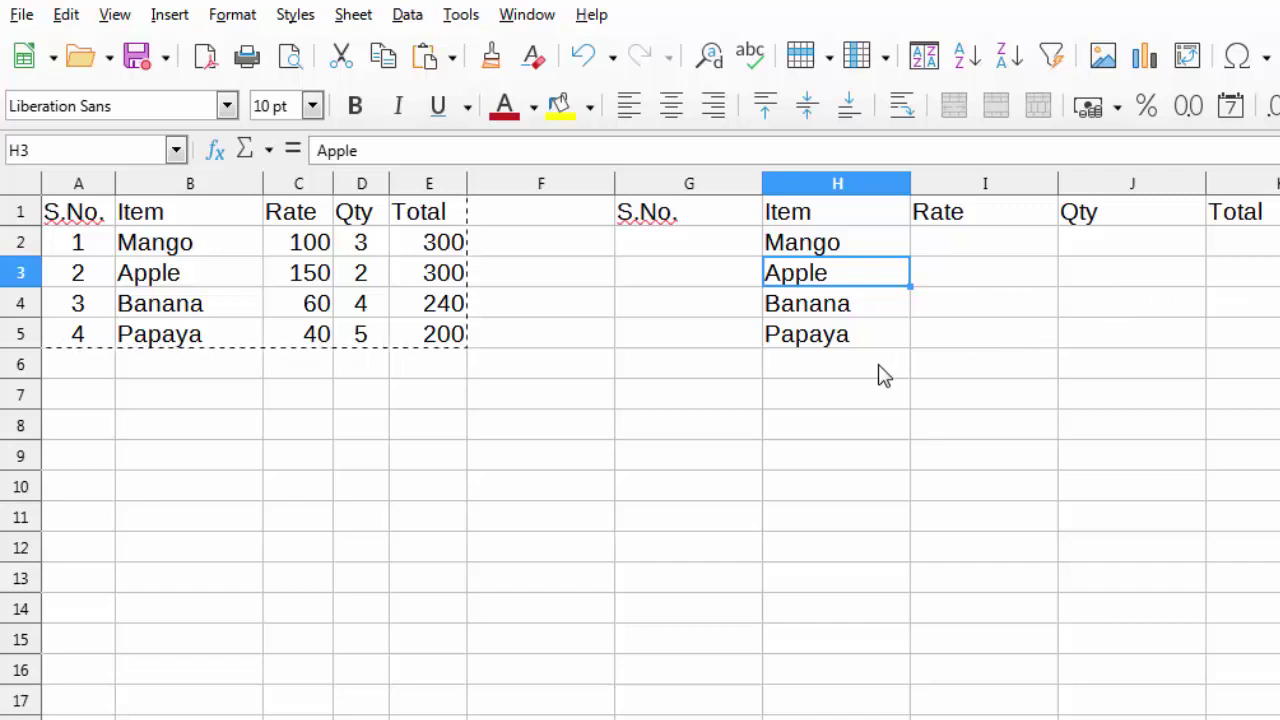
{"action": "left_click_drag", "start_coordinate": [688, 218], "coordinate": [1248, 360]}
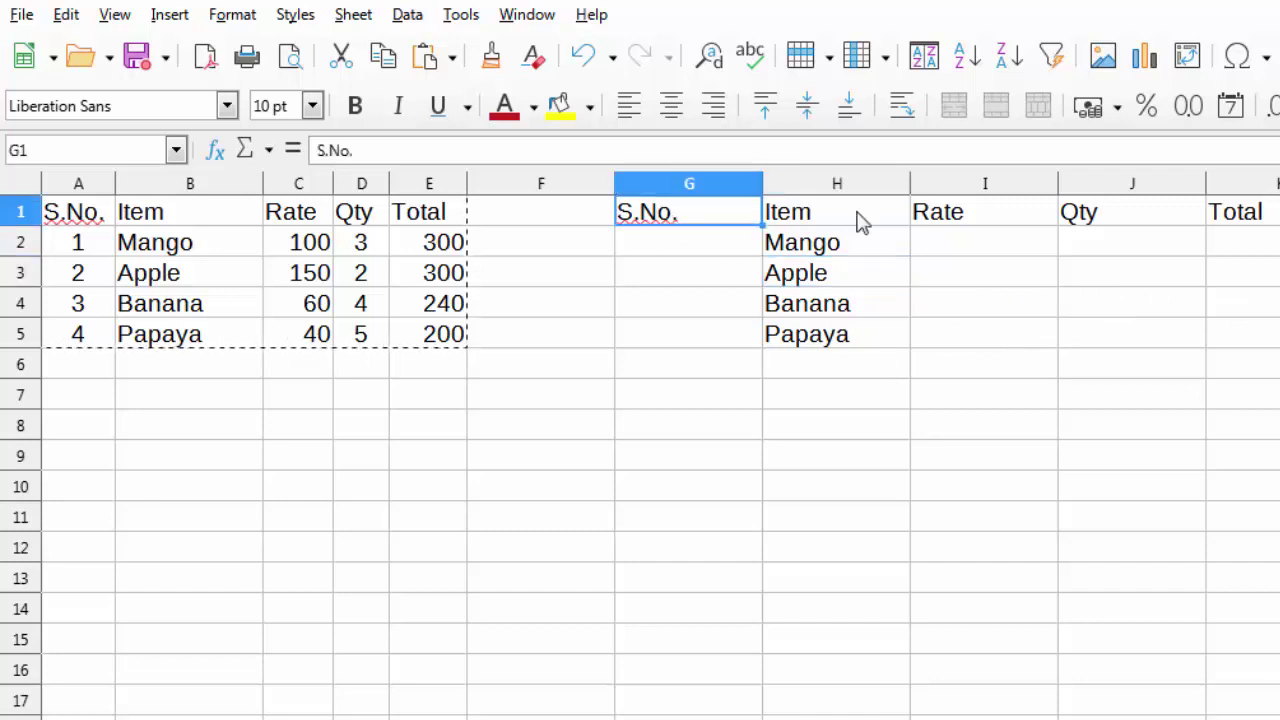
Step: Delete the text-only paste from G1:K5
{"action": "key", "text": "Delete"}
{"action": "left_click", "coordinate": [847, 300]}
{"action": "left_click", "coordinate": [661, 215]}
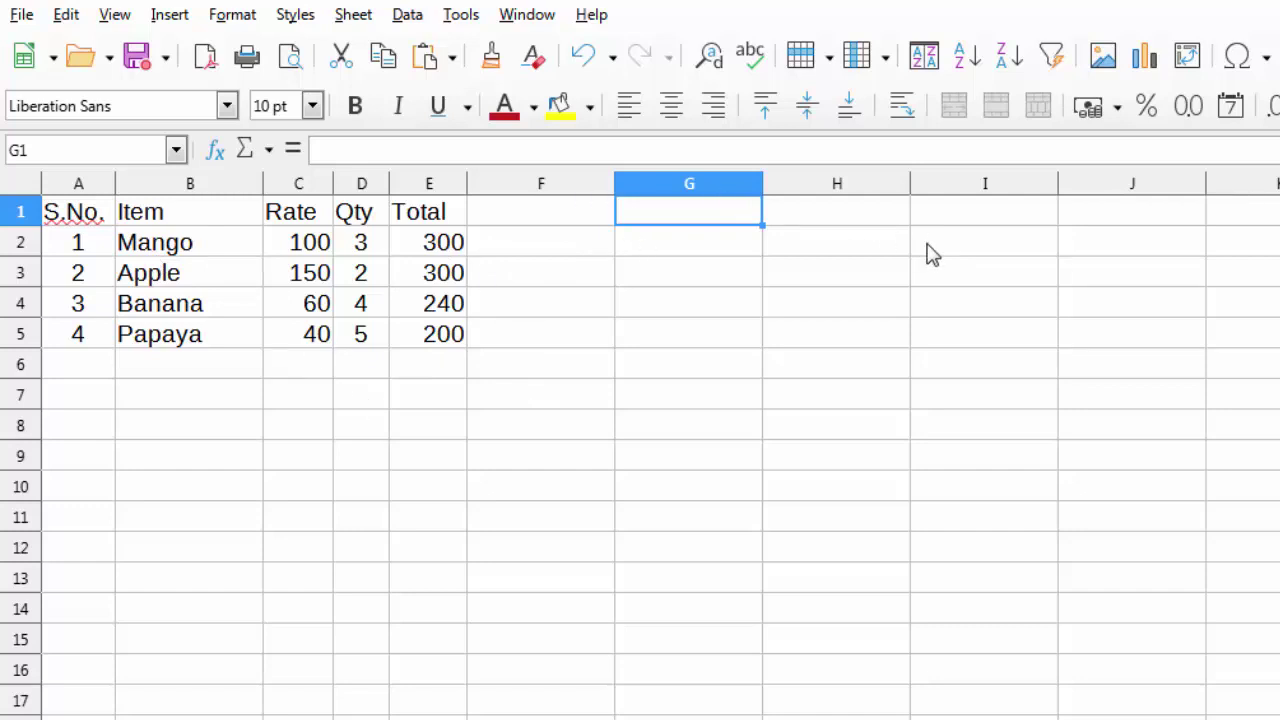
Step: Copy the fruit table A1:E5 again and pick G1 as the paste destination
{"action": "left_click_drag", "start_coordinate": [75, 215], "coordinate": [430, 348]}
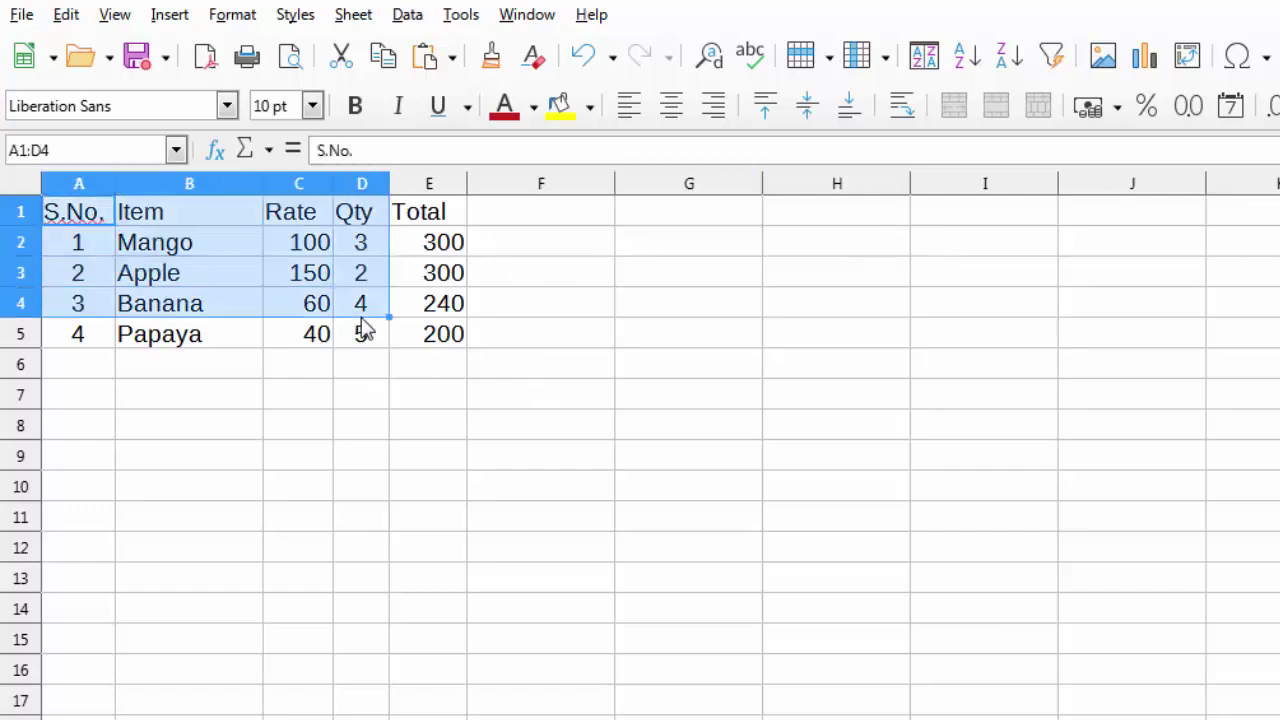
{"action": "key", "text": "ctrl+c"}
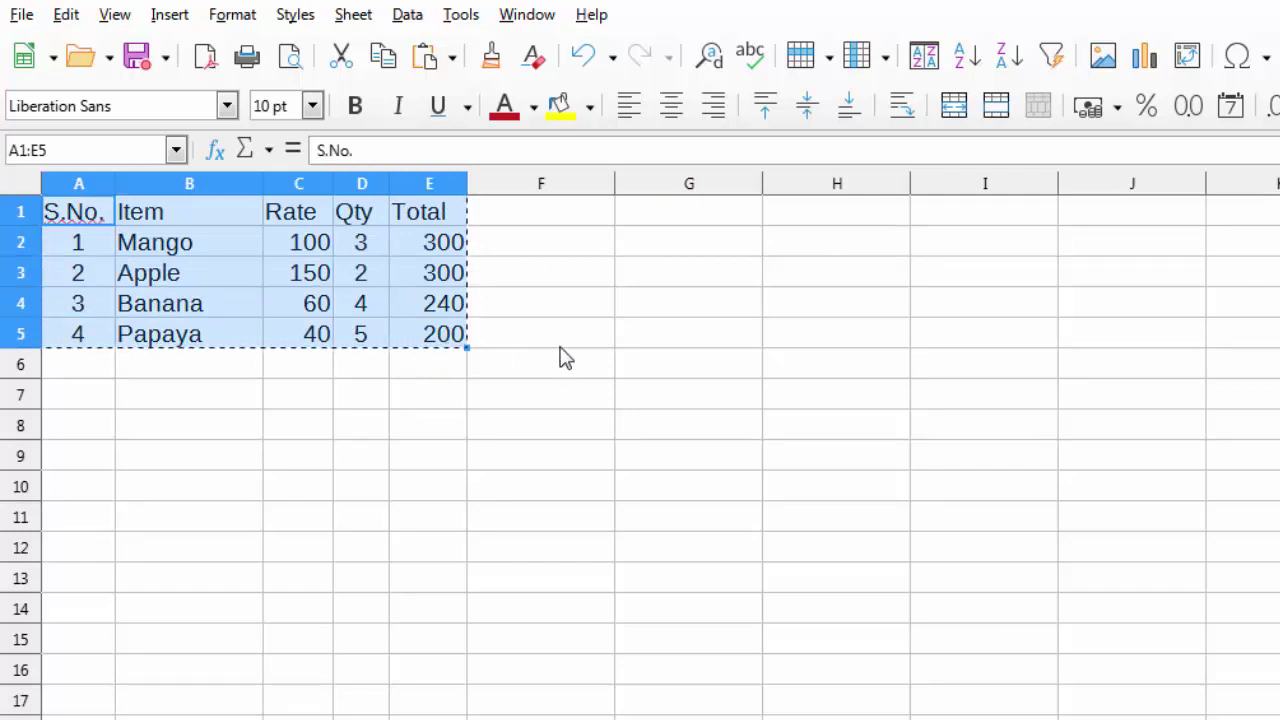
{"action": "left_click", "coordinate": [688, 272]}
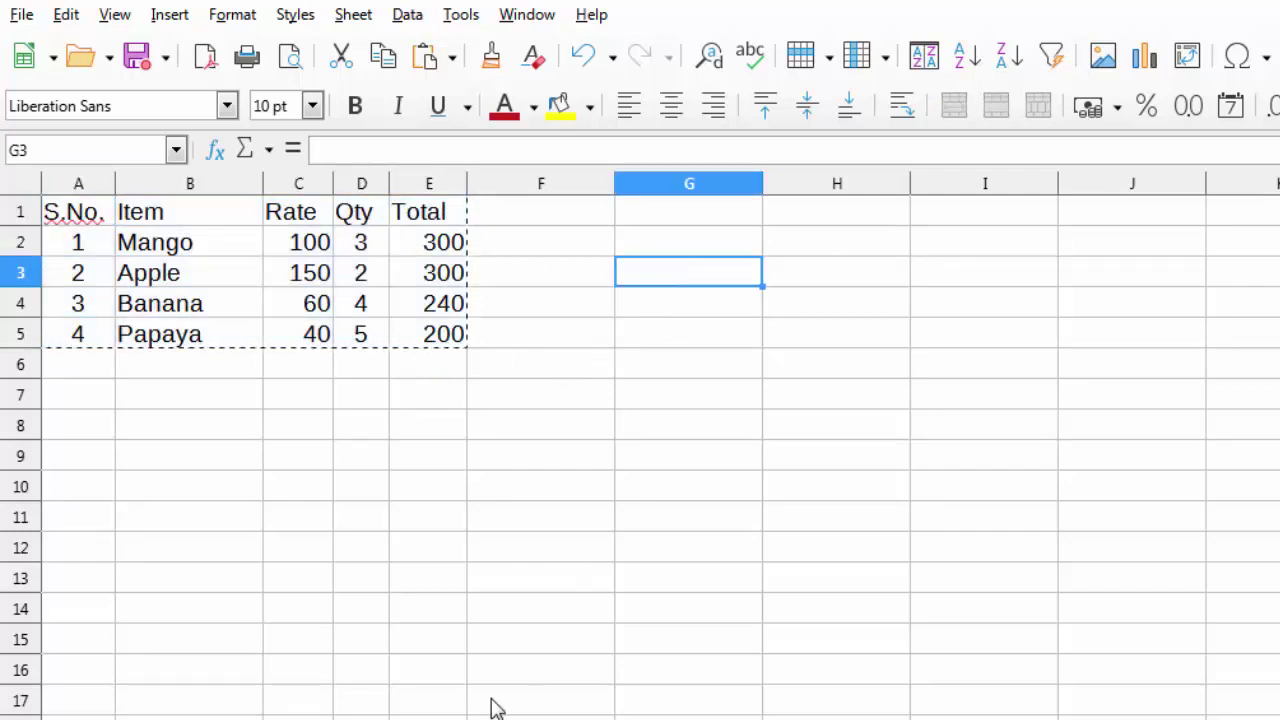
{"action": "key", "text": "ctrl+Page_Down"}
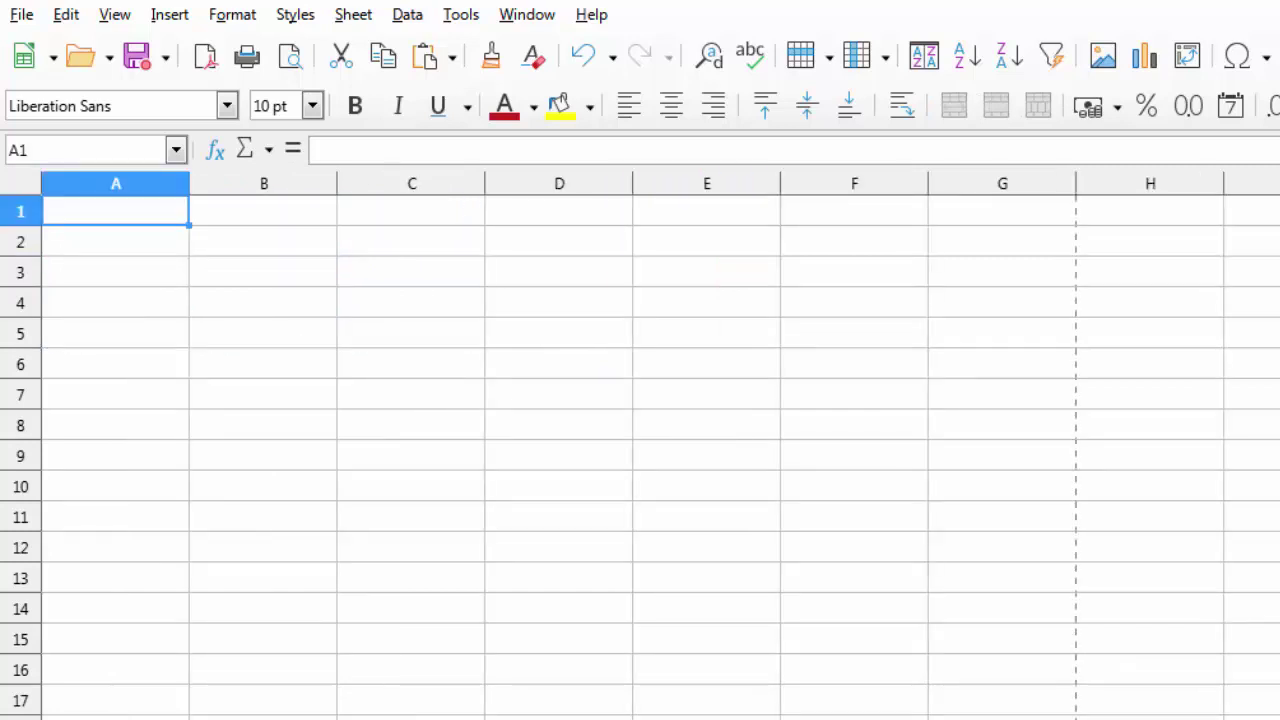
{"action": "key", "text": "ctrl+Page_Up"}
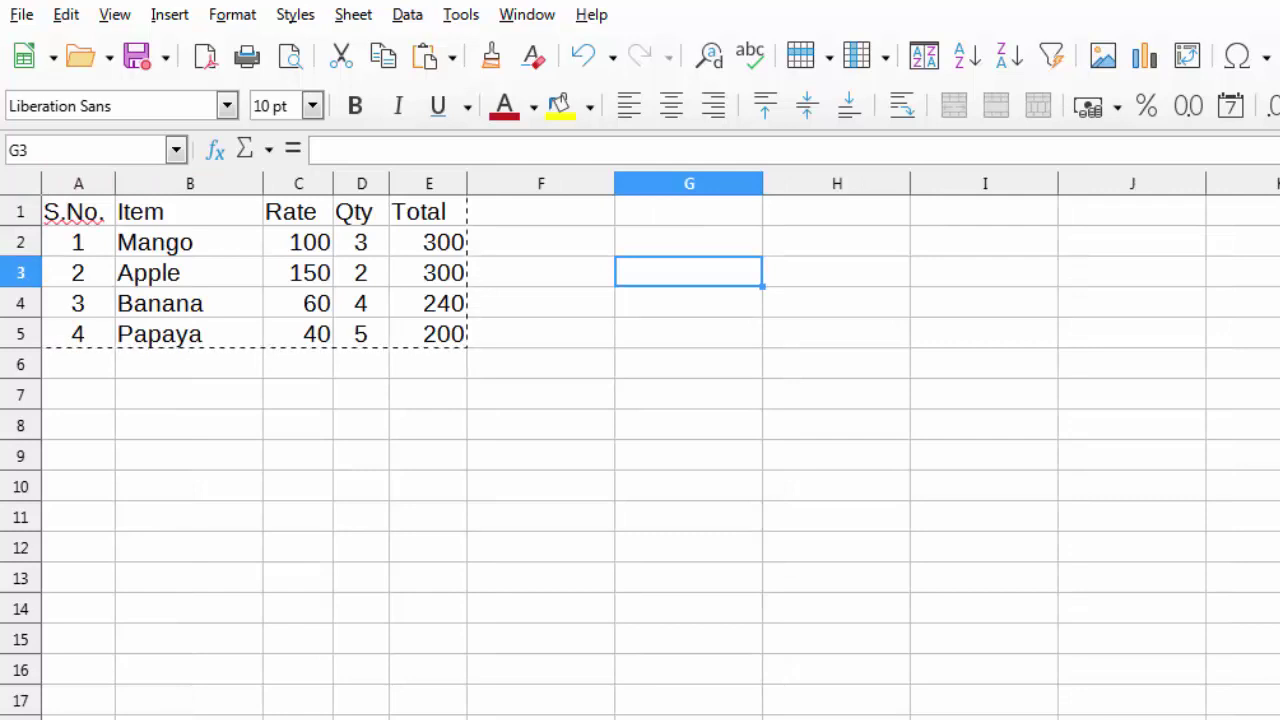
{"action": "left_click", "coordinate": [689, 211]}
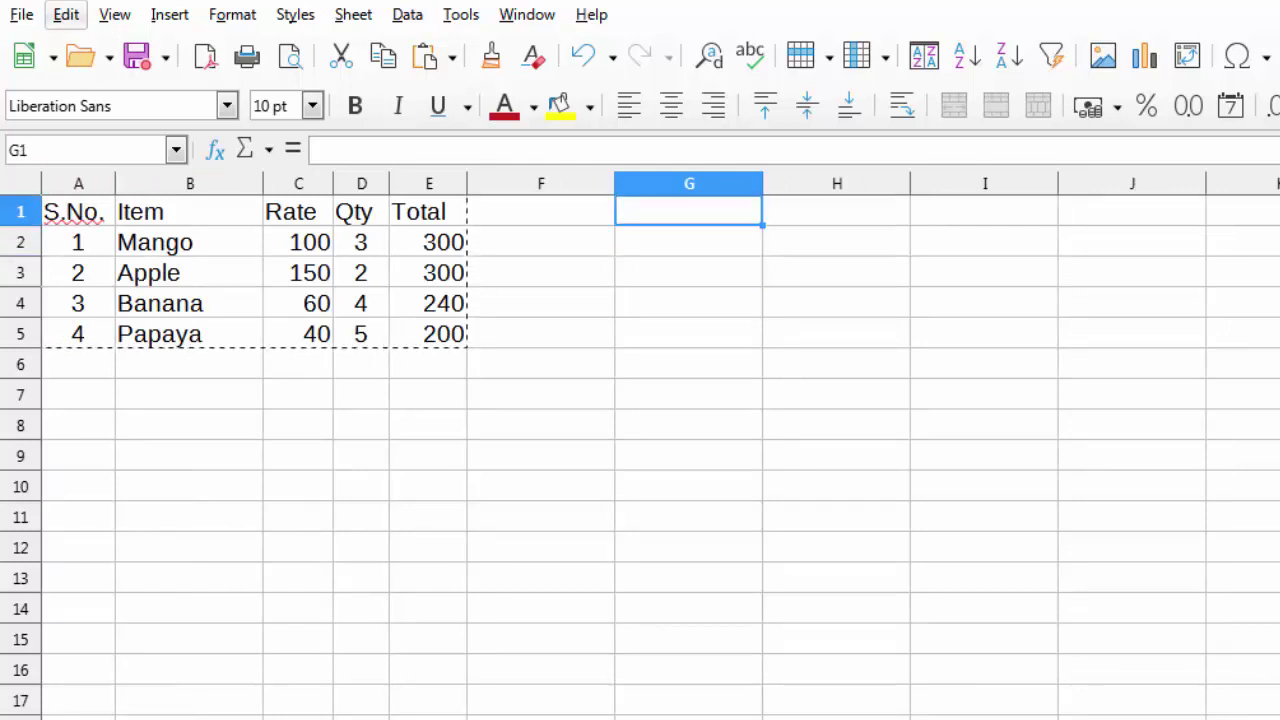
{"action": "left_click", "coordinate": [66, 14]}
Step: Paste the copied fruit table transposed at G1
{"action": "mouse_move", "coordinate": [138, 243]}
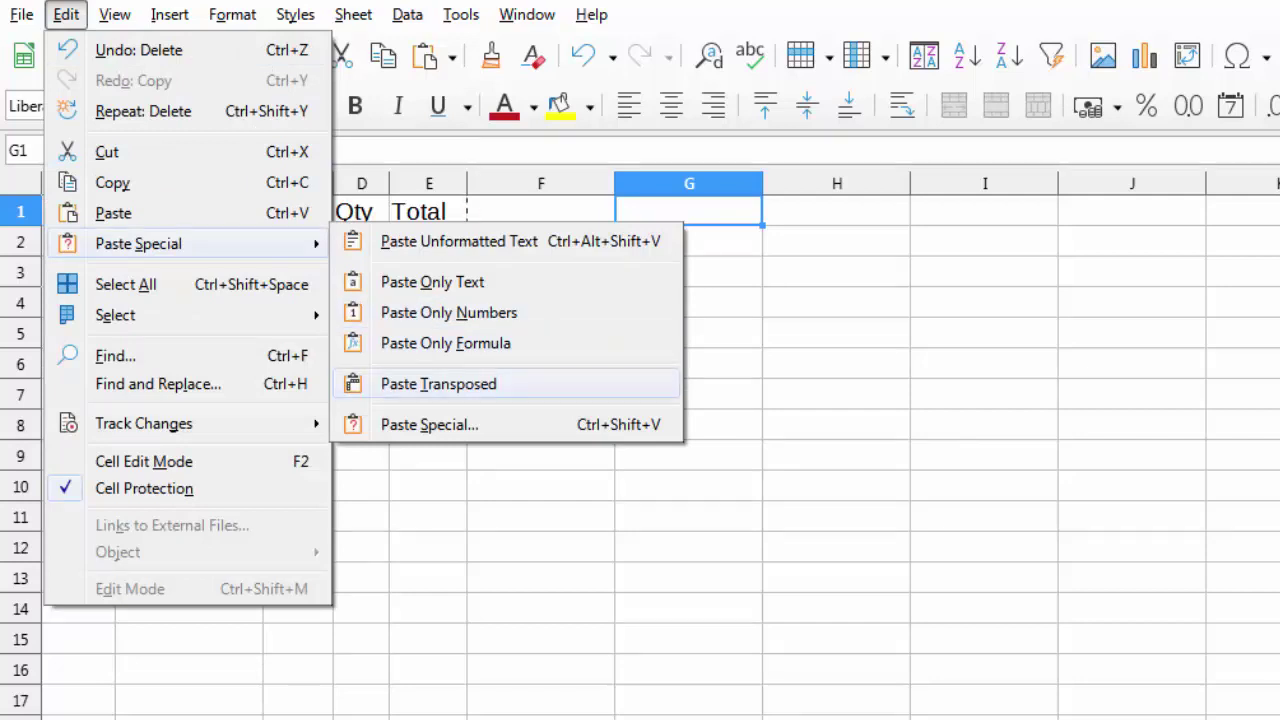
{"action": "key", "text": "Return"}
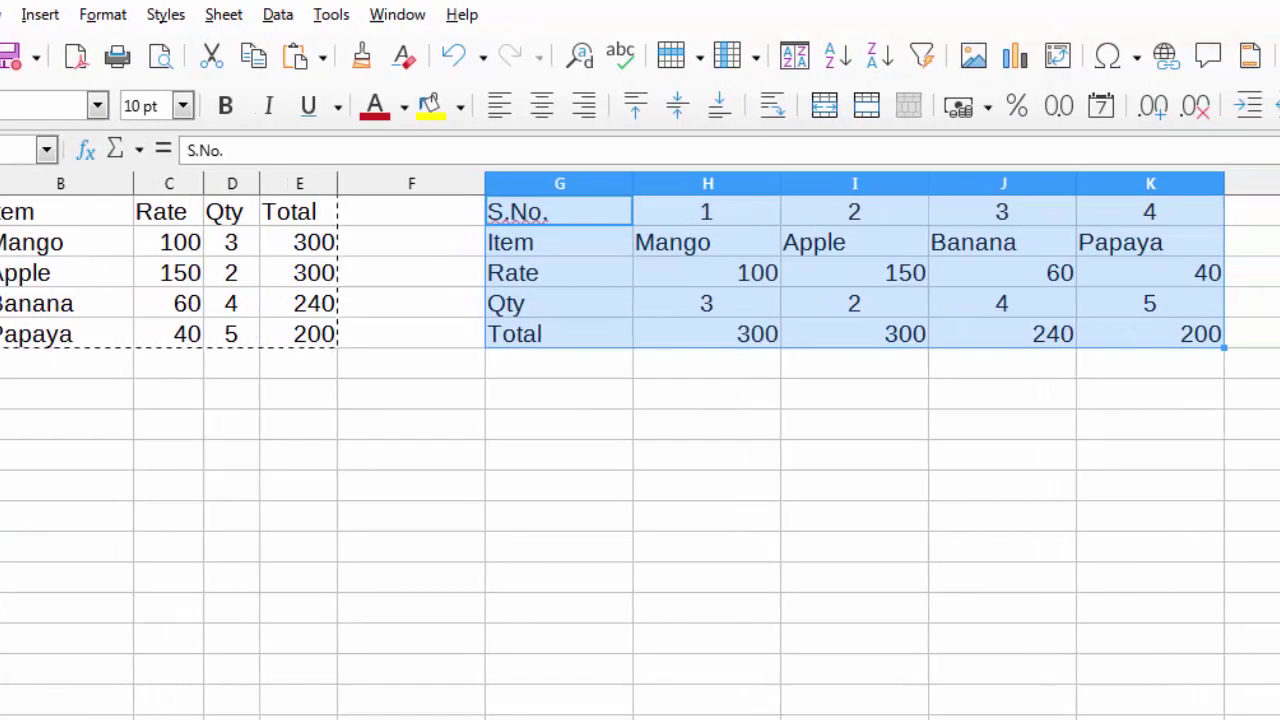
{"action": "left_click", "coordinate": [559, 211]}
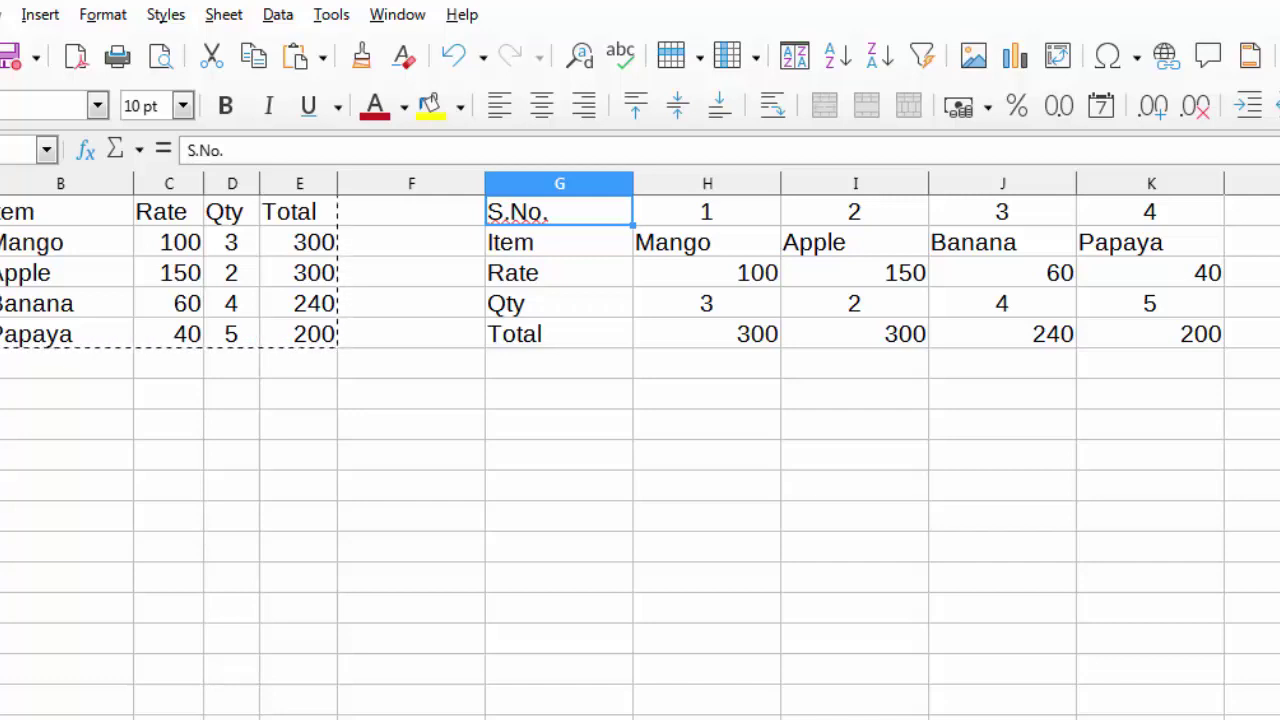
Step: Check Mango's rate, quantity and Total formula =H3*H4 in H3:H5
{"action": "left_click", "coordinate": [559, 393]}
{"action": "left_click", "coordinate": [854, 393]}
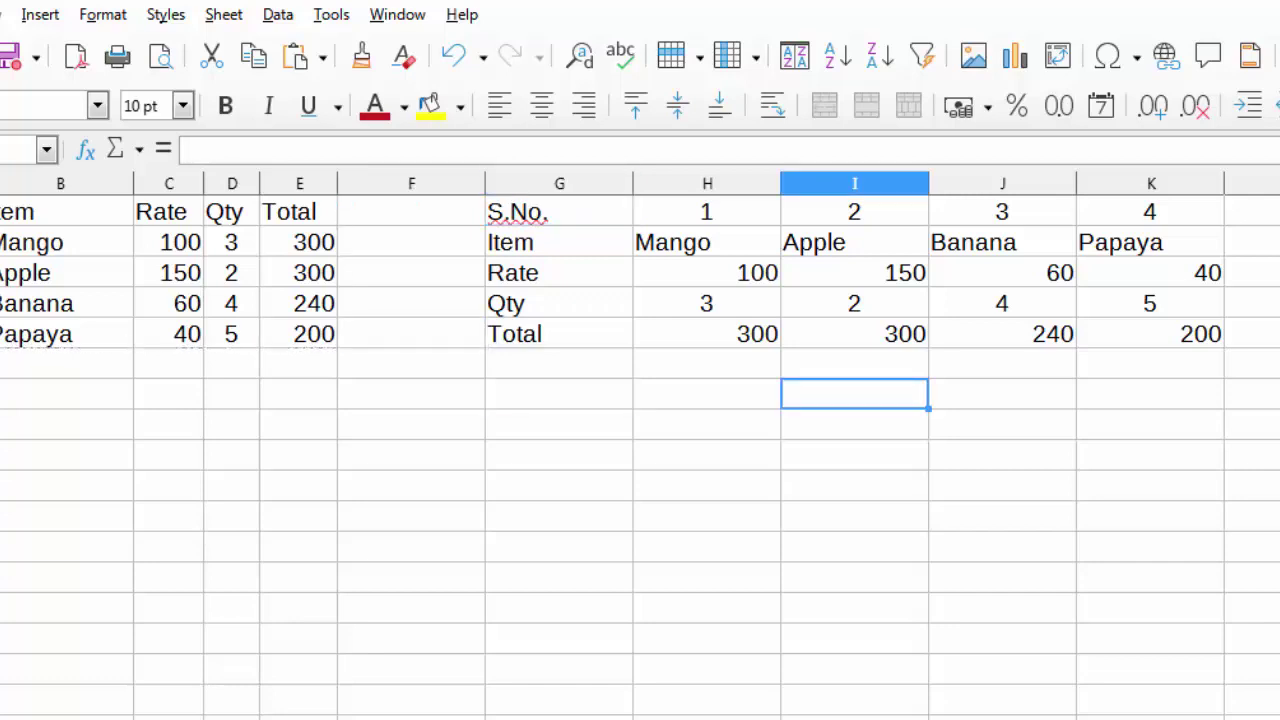
{"action": "left_click", "coordinate": [707, 303]}
{"action": "left_click", "coordinate": [707, 334]}
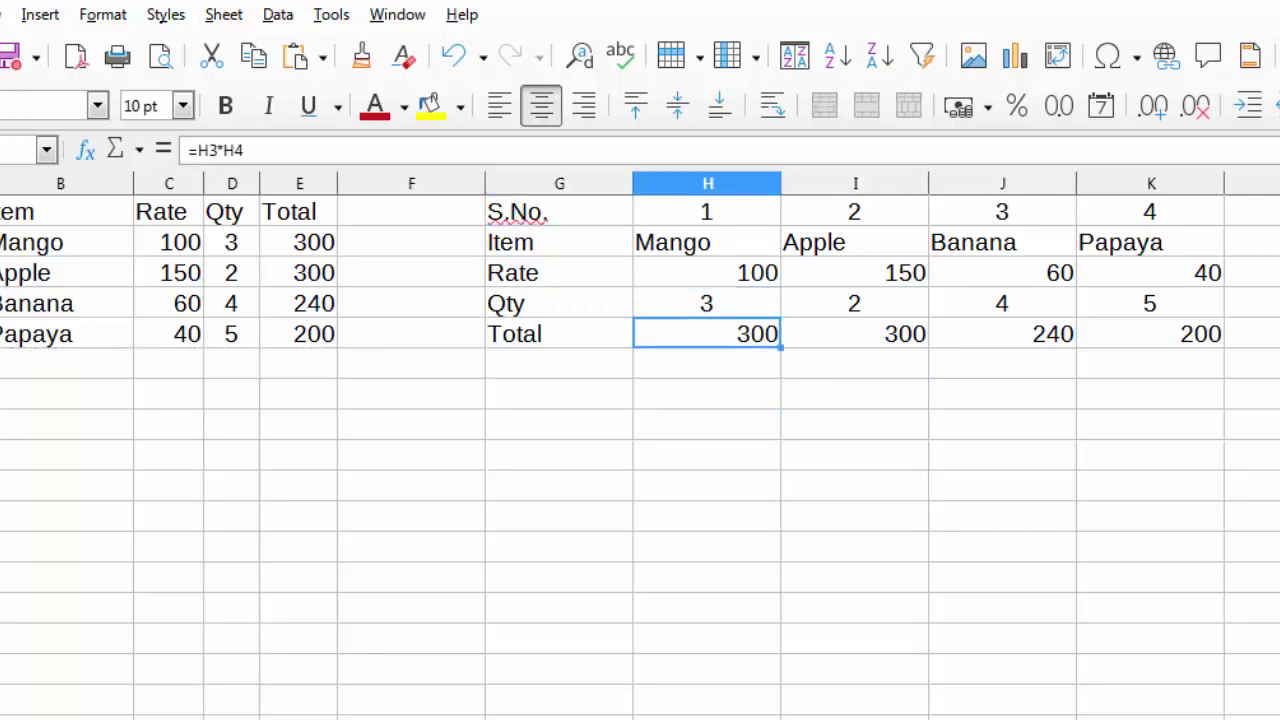
{"action": "left_click", "coordinate": [707, 273]}
{"action": "left_click", "coordinate": [707, 334]}
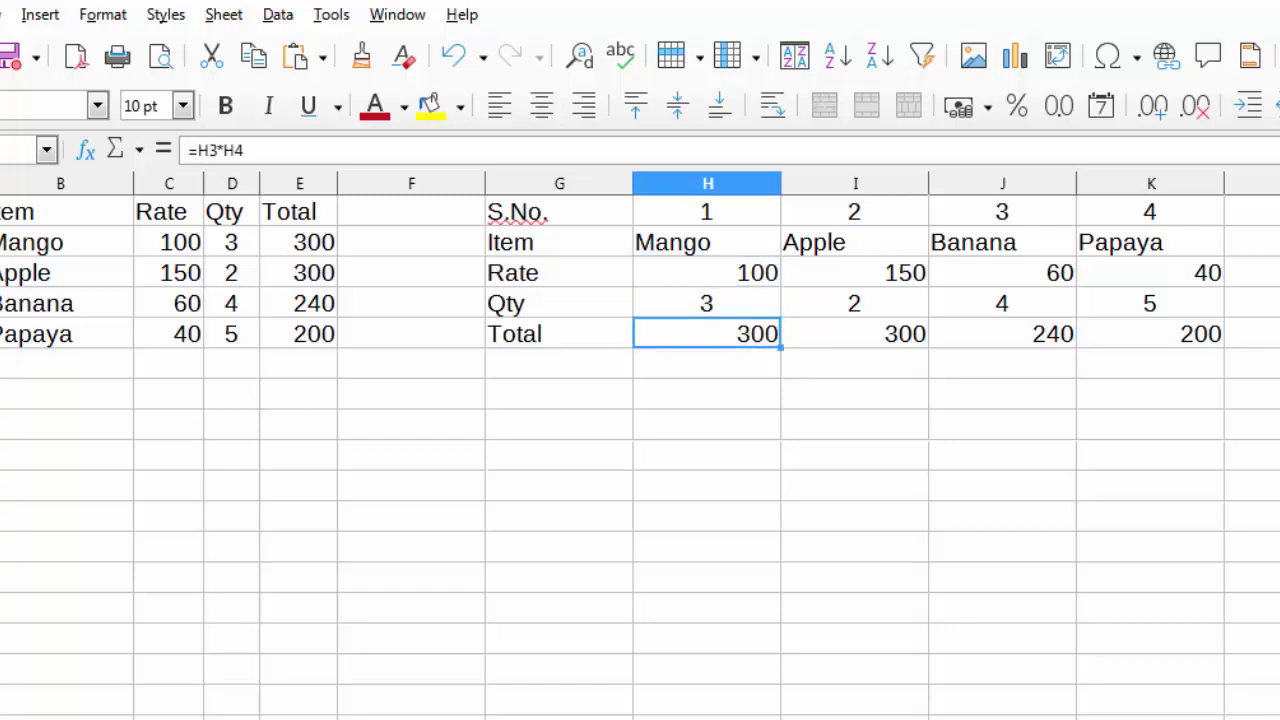
{"action": "left_click", "coordinate": [707, 303]}
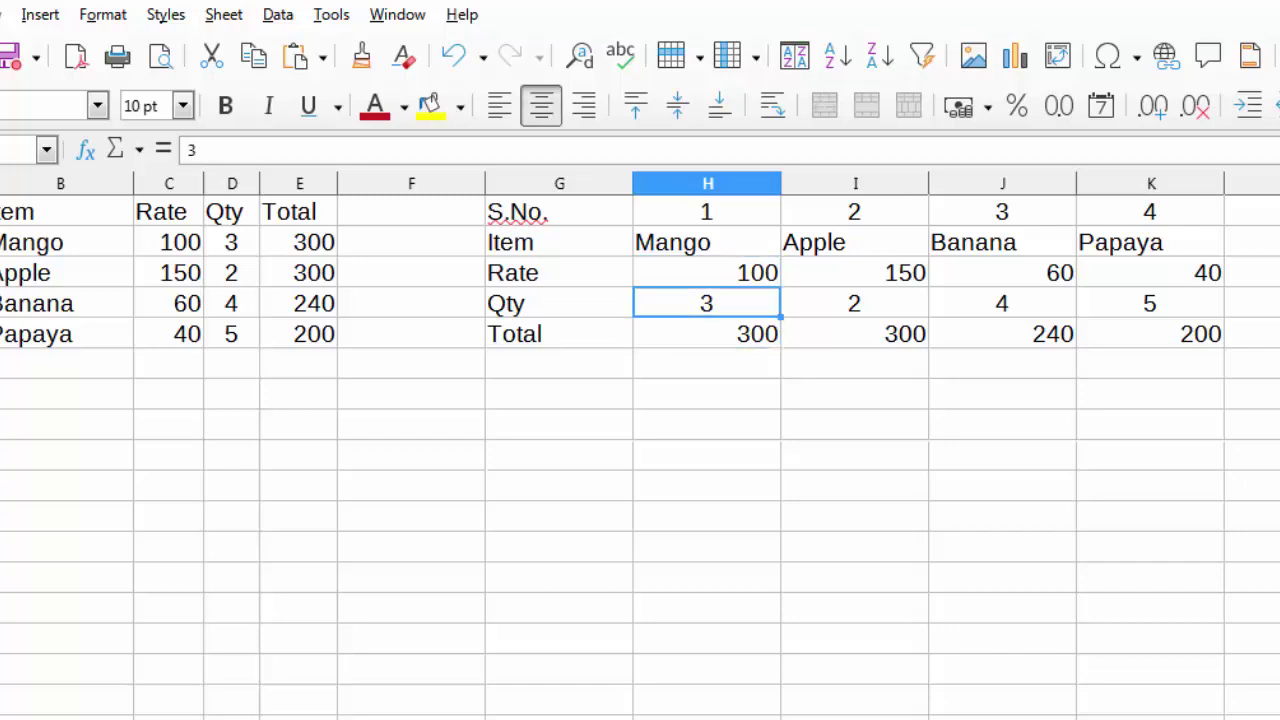
Step: Enter quantity 4 in H4 and serial number 5 in A6, then undo the edits
{"action": "type", "text": "4"}
{"action": "key", "text": "Return"}
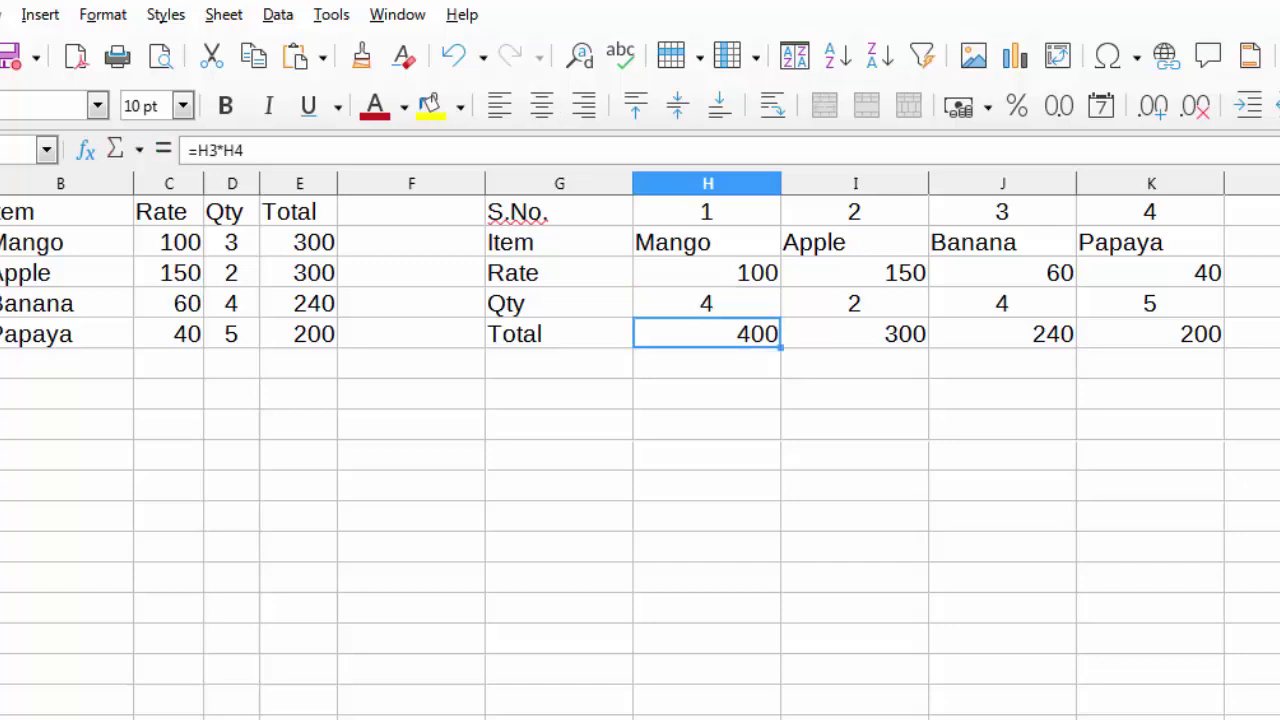
{"action": "left_click", "coordinate": [78, 368]}
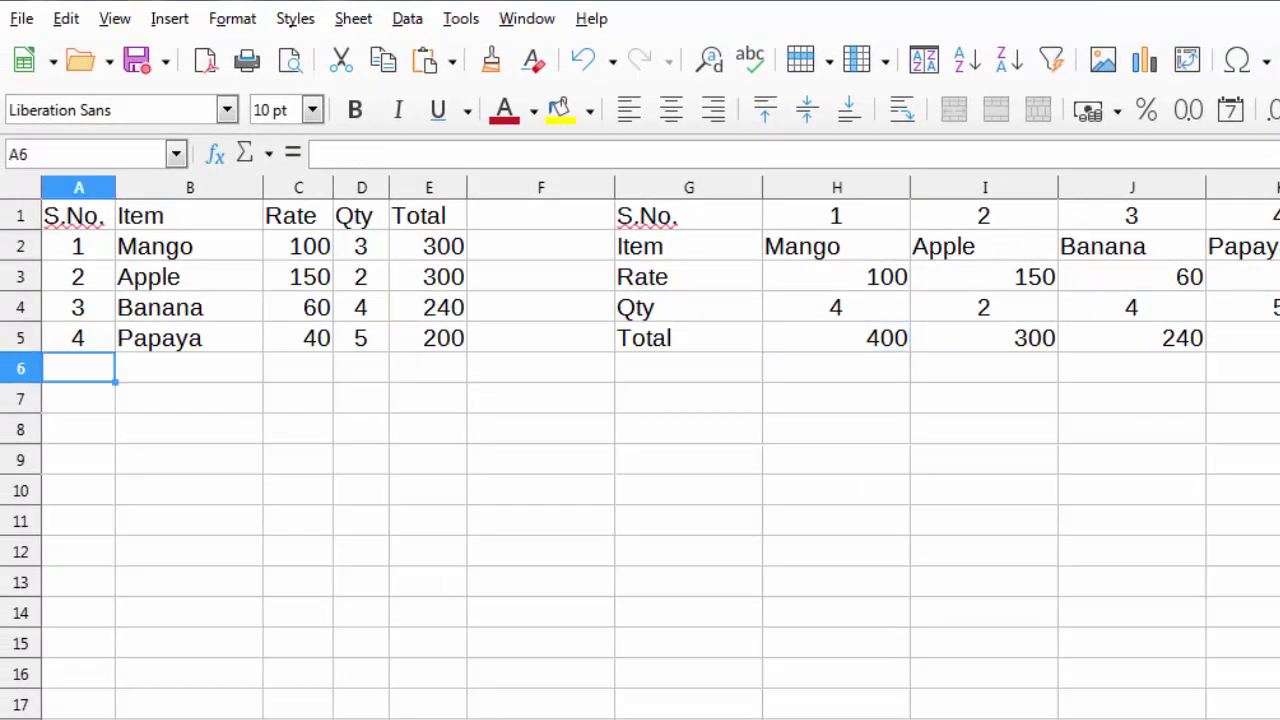
{"action": "type", "text": "5"}
{"action": "key", "text": "Tab"}
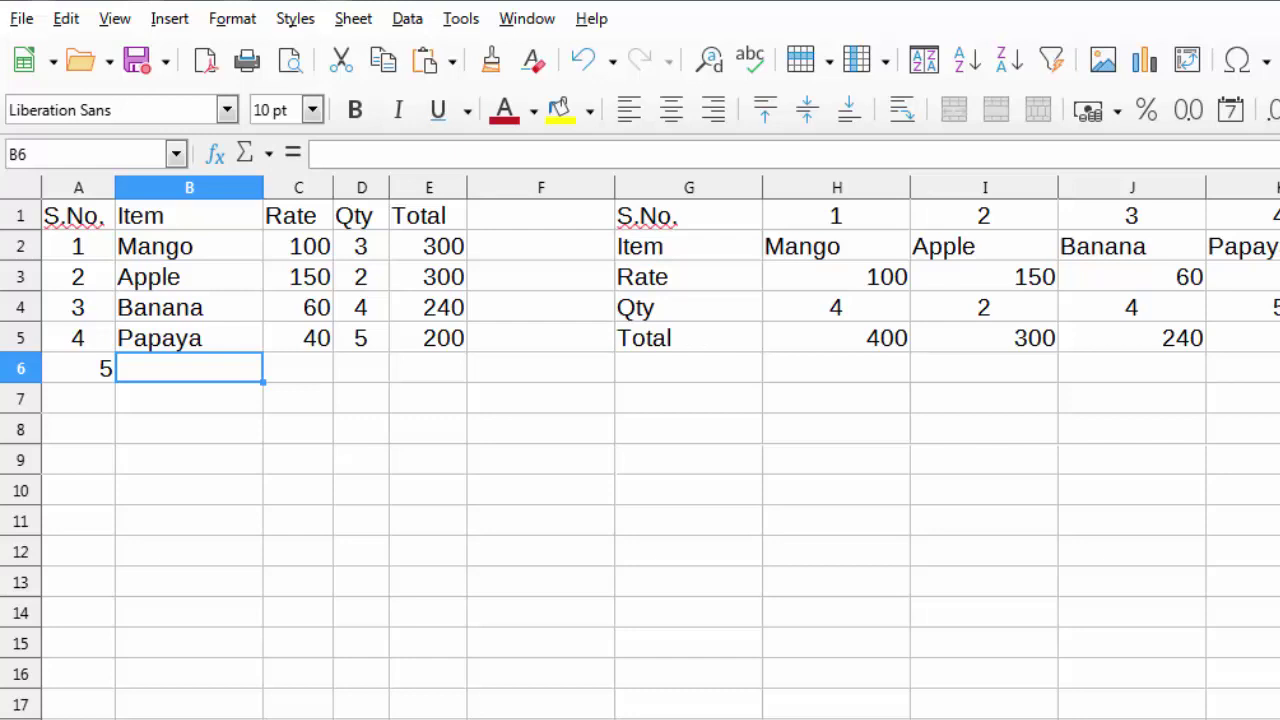
{"action": "left_click", "coordinate": [688, 368]}
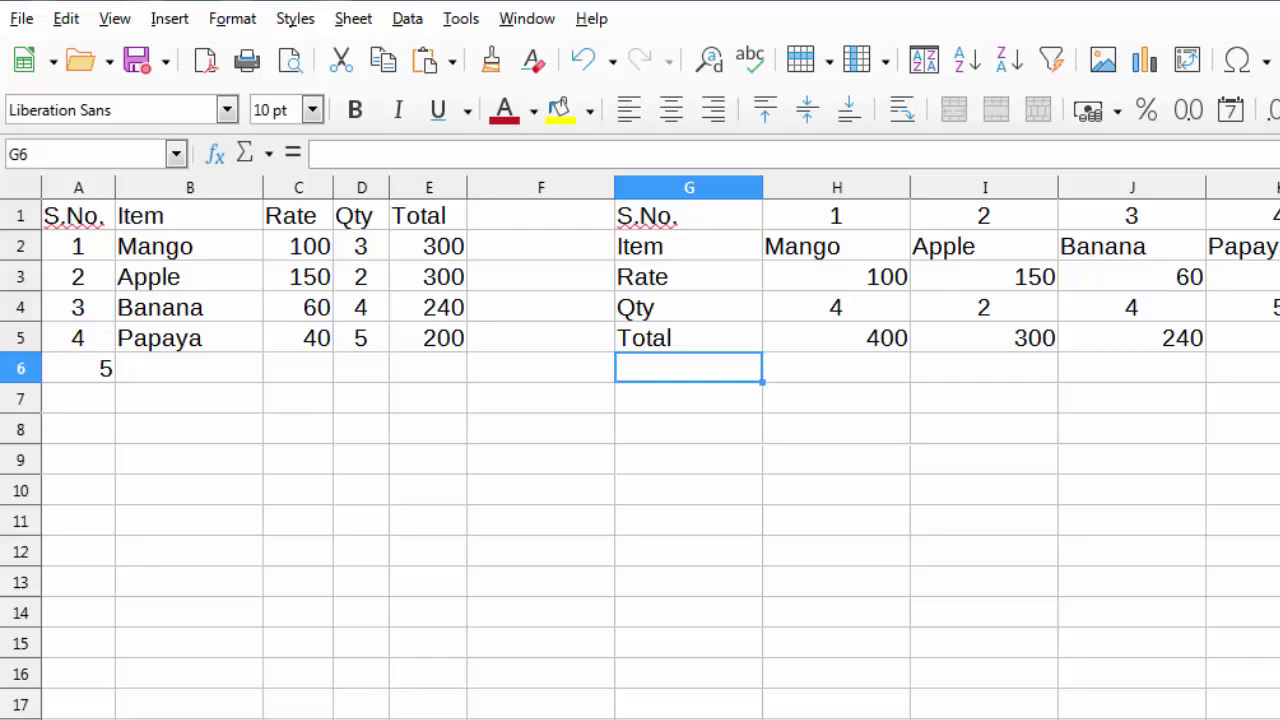
{"action": "key", "text": "ctrl+z"}
{"action": "key", "text": "ctrl+z"}
{"action": "key", "text": "ctrl+z"}
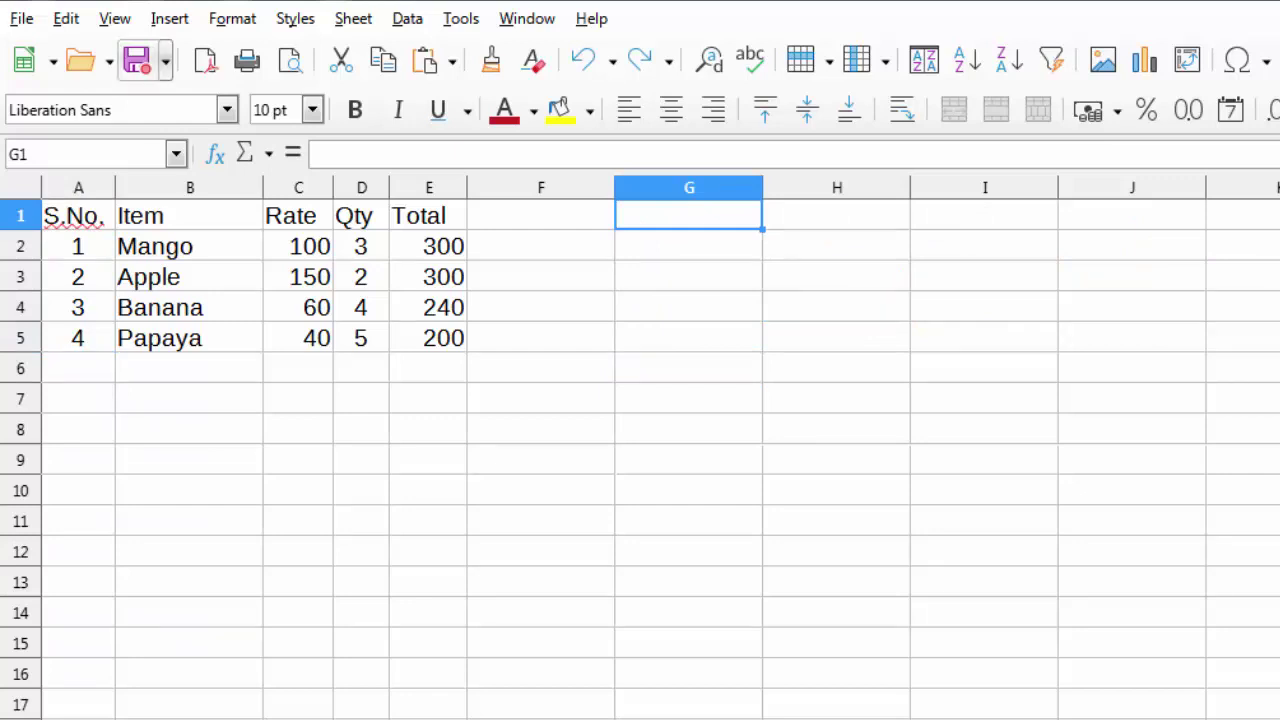
Step: Browse the Edit menu's Select and Track Changes submenus, then move to the View menu
{"action": "left_click", "coordinate": [66, 18]}
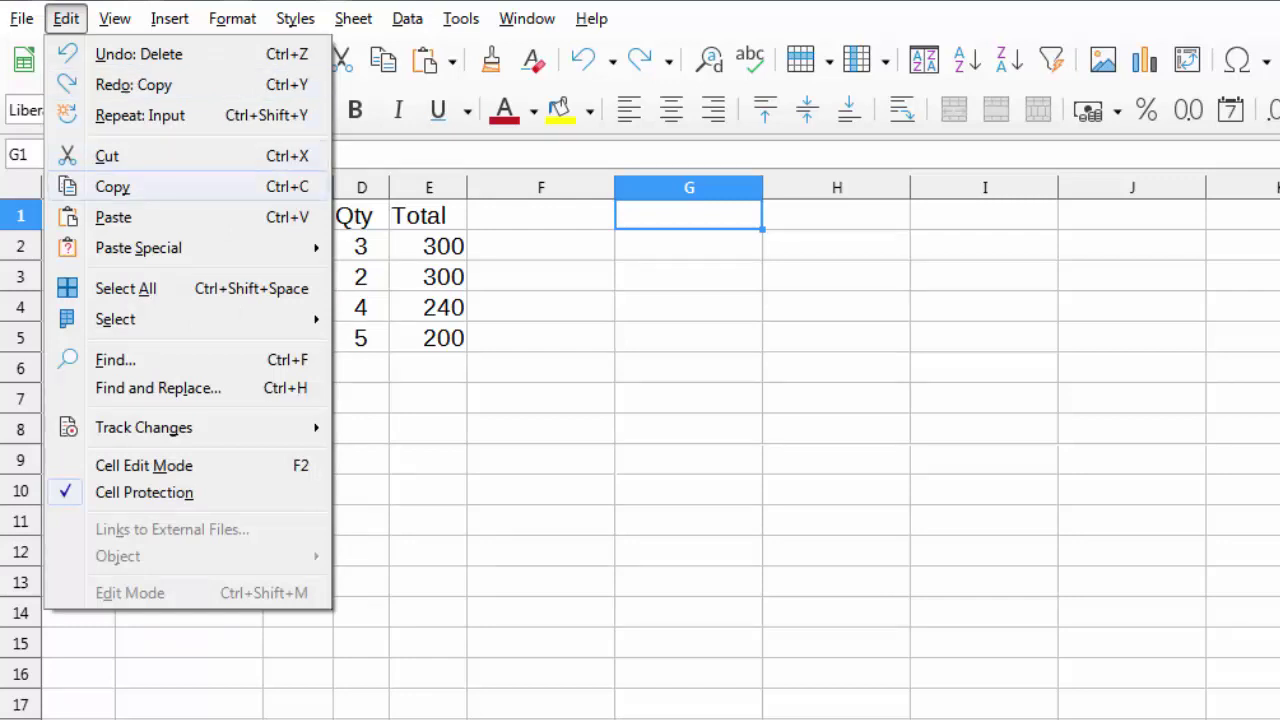
{"action": "mouse_move", "coordinate": [200, 318]}
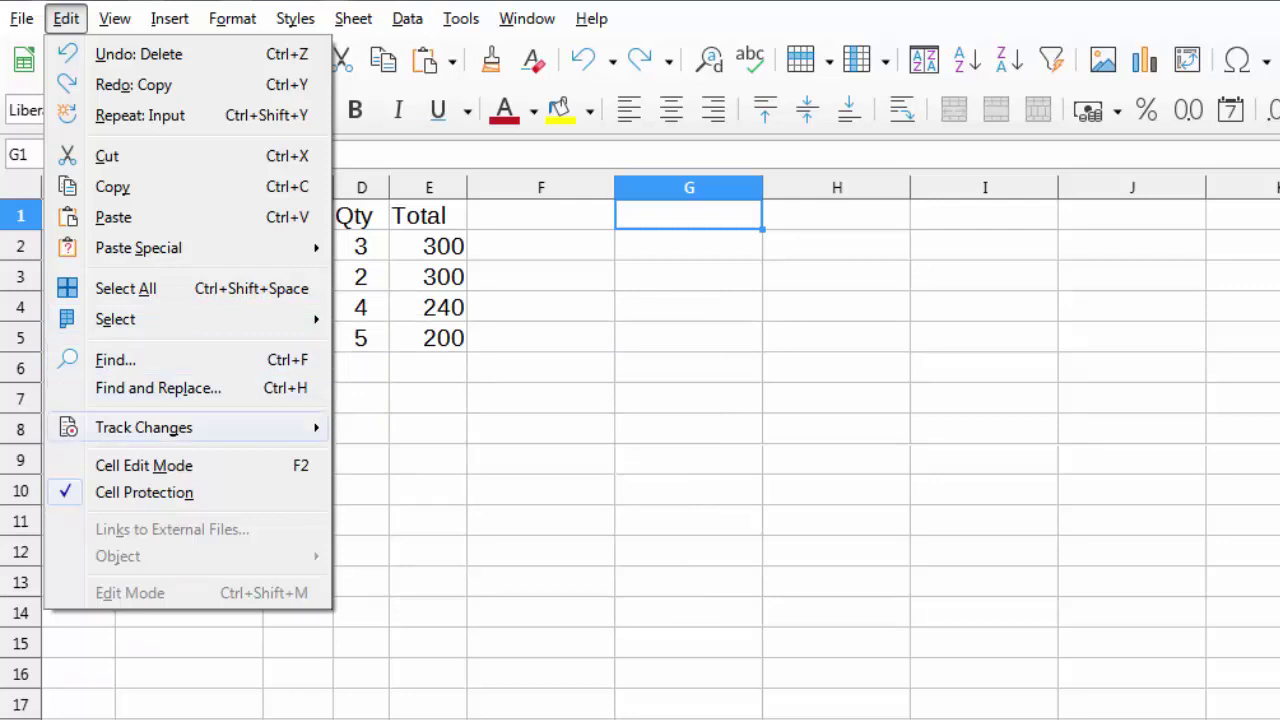
{"action": "mouse_move", "coordinate": [200, 427]}
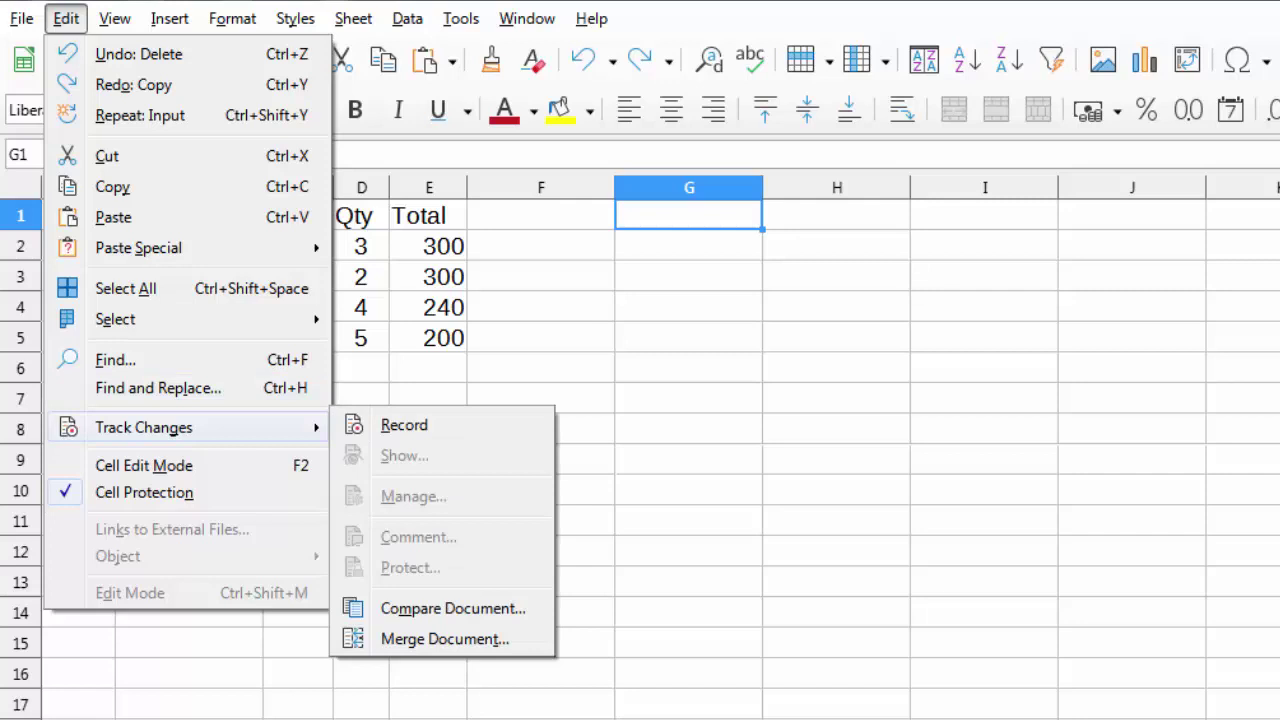
{"action": "mouse_move", "coordinate": [115, 18]}
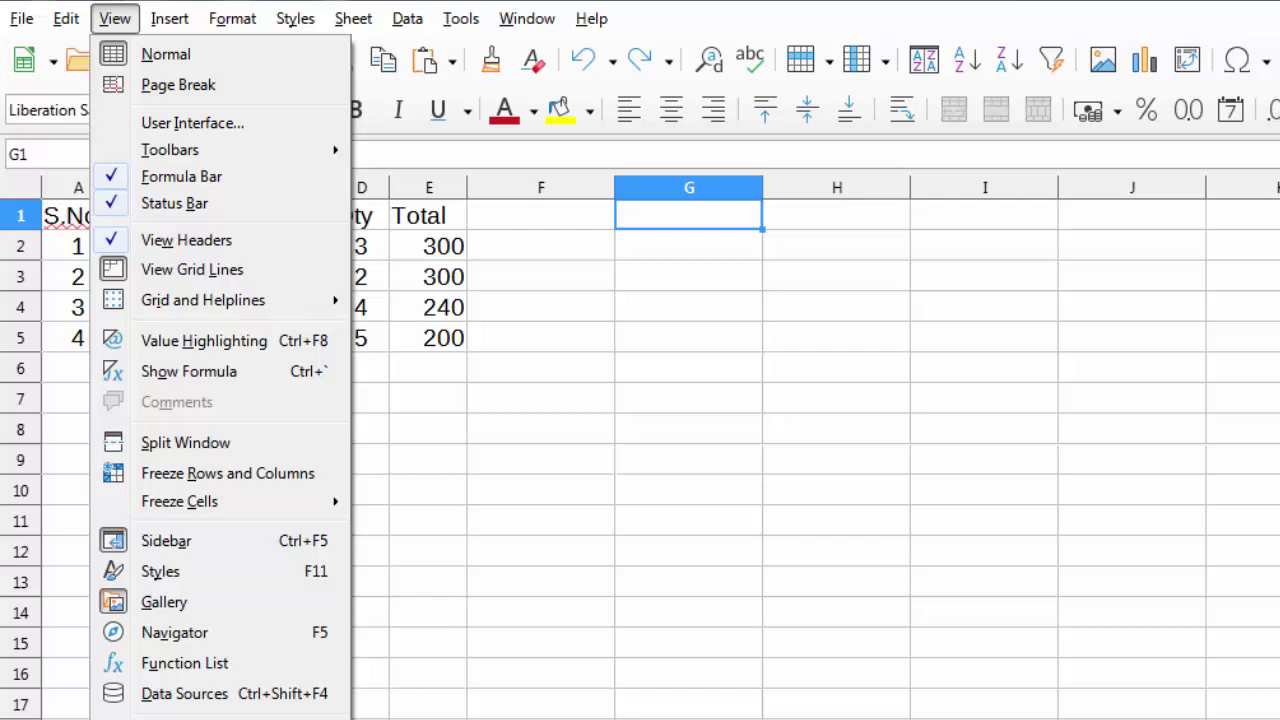
Step: Browse the Insert menu entries such as Image, Chart, Pivot Table and Shape
{"action": "key", "text": "Right"}
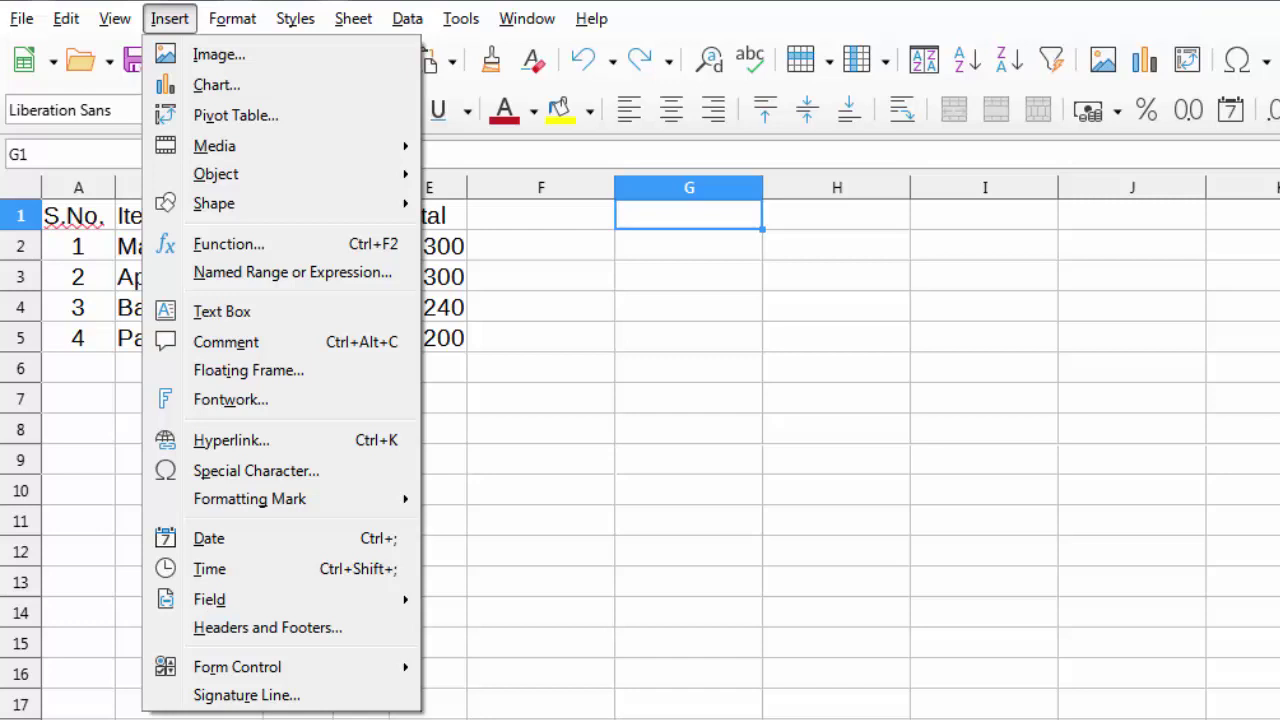
{"action": "key", "text": "Down"}
{"action": "key", "text": "Down"}
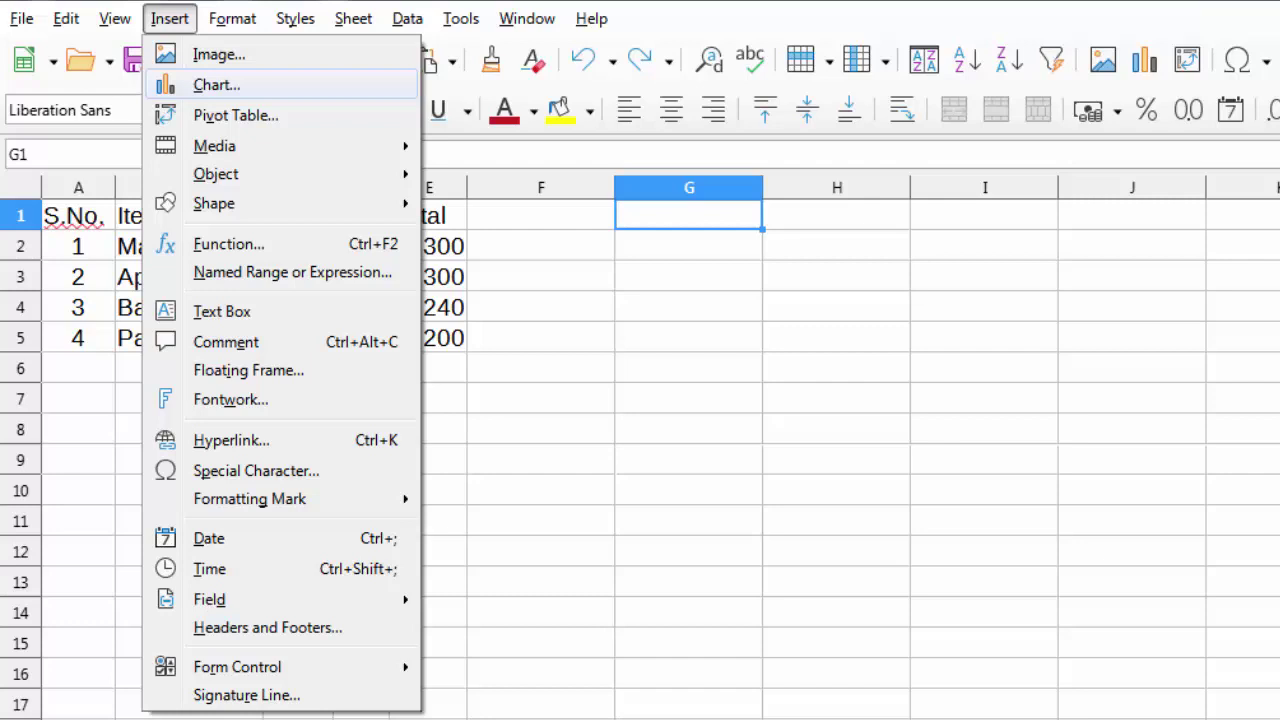
{"action": "key", "text": "Down"}
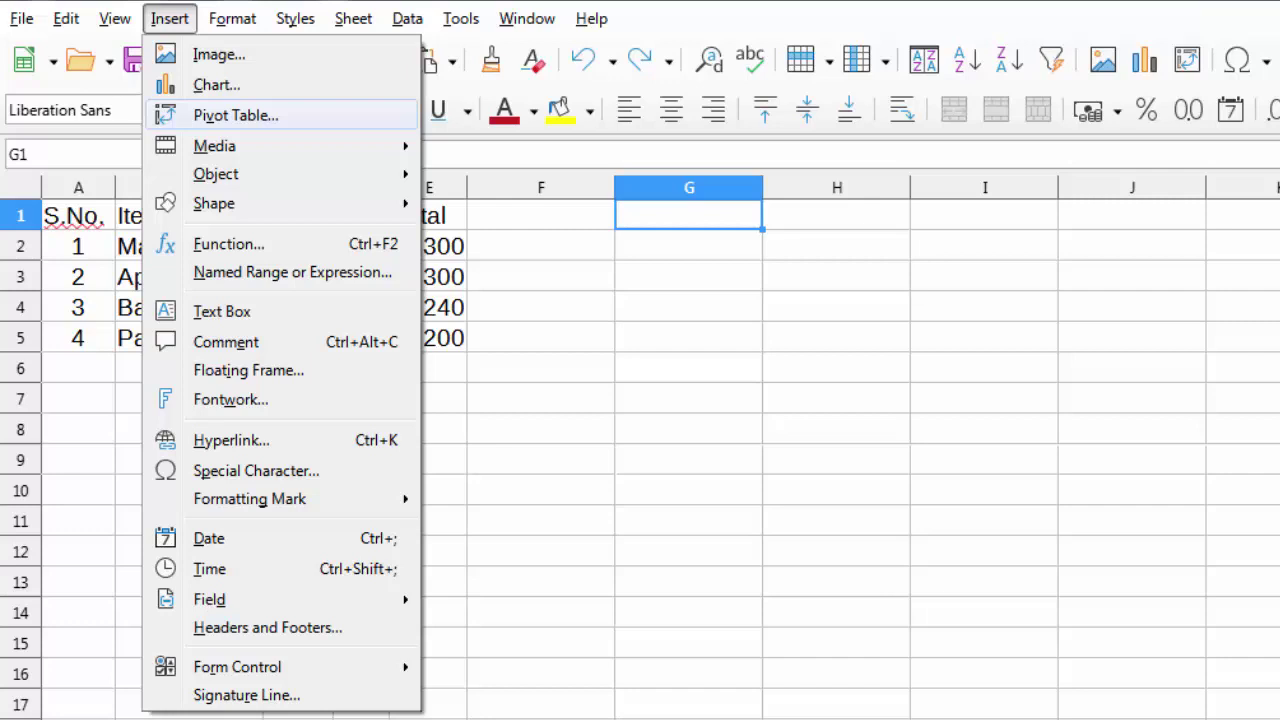
{"action": "mouse_move", "coordinate": [214, 203]}
{"action": "mouse_move", "coordinate": [484, 201]}
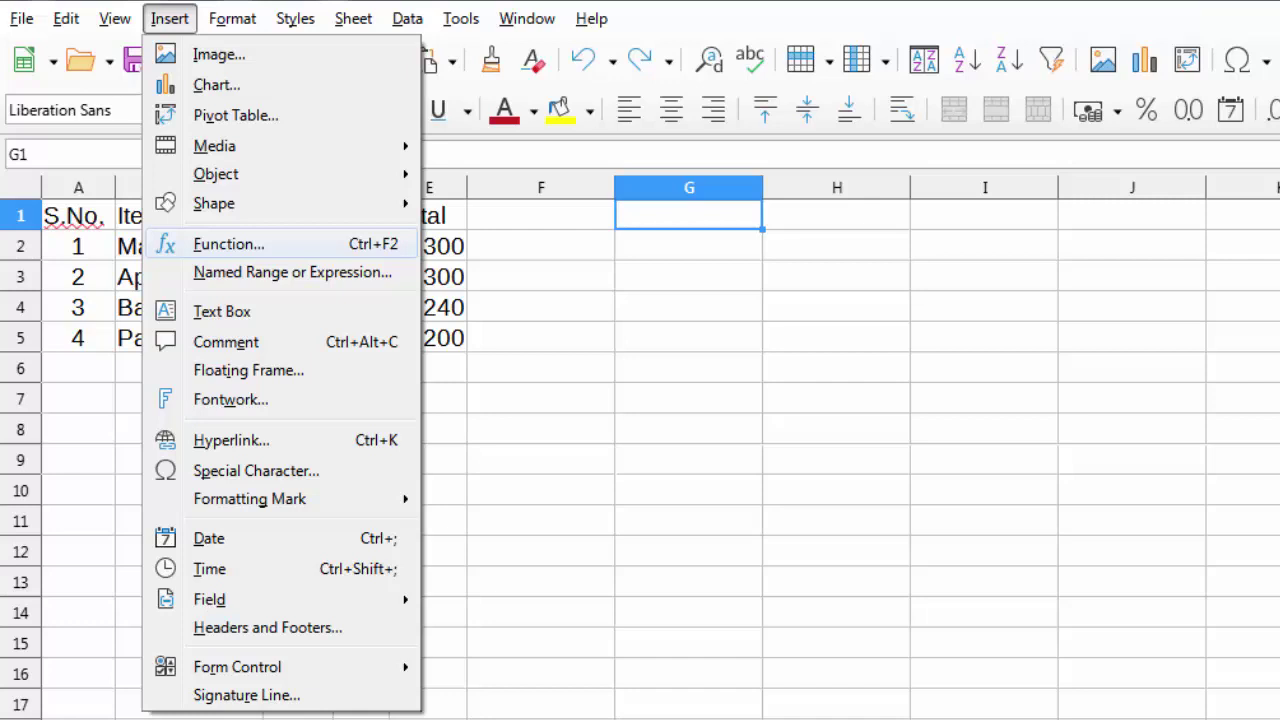
Step: Dismiss the Function Wizard and Insert menu without changes, then select cell G3
{"action": "key", "text": "Return"}
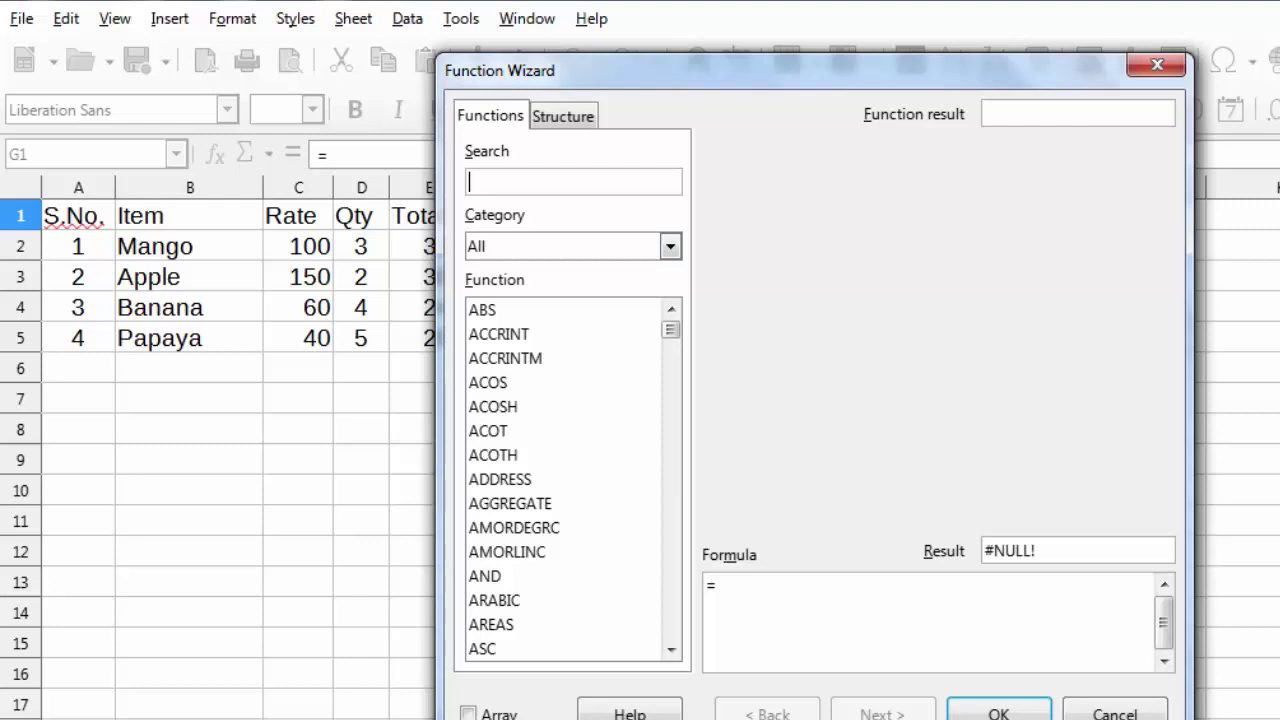
{"action": "left_click_drag", "start_coordinate": [670, 329], "coordinate": [670, 629]}
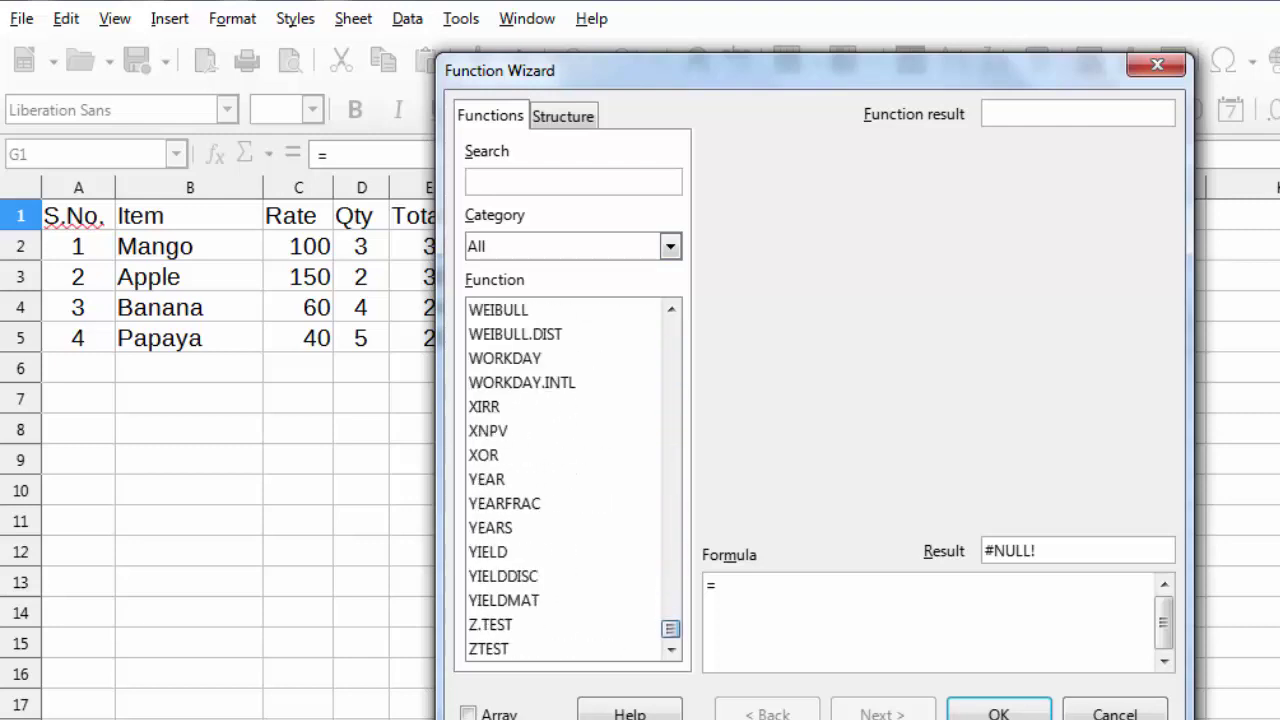
{"action": "left_click", "coordinate": [1157, 64]}
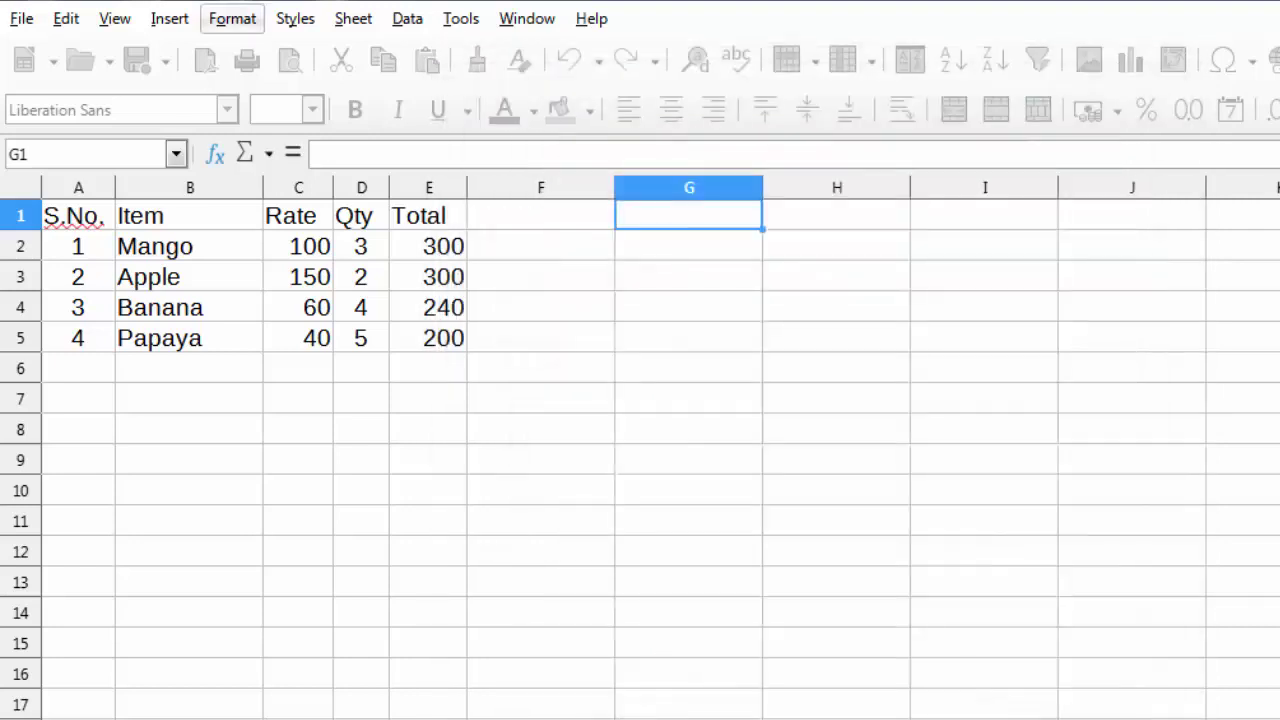
{"action": "left_click", "coordinate": [169, 18]}
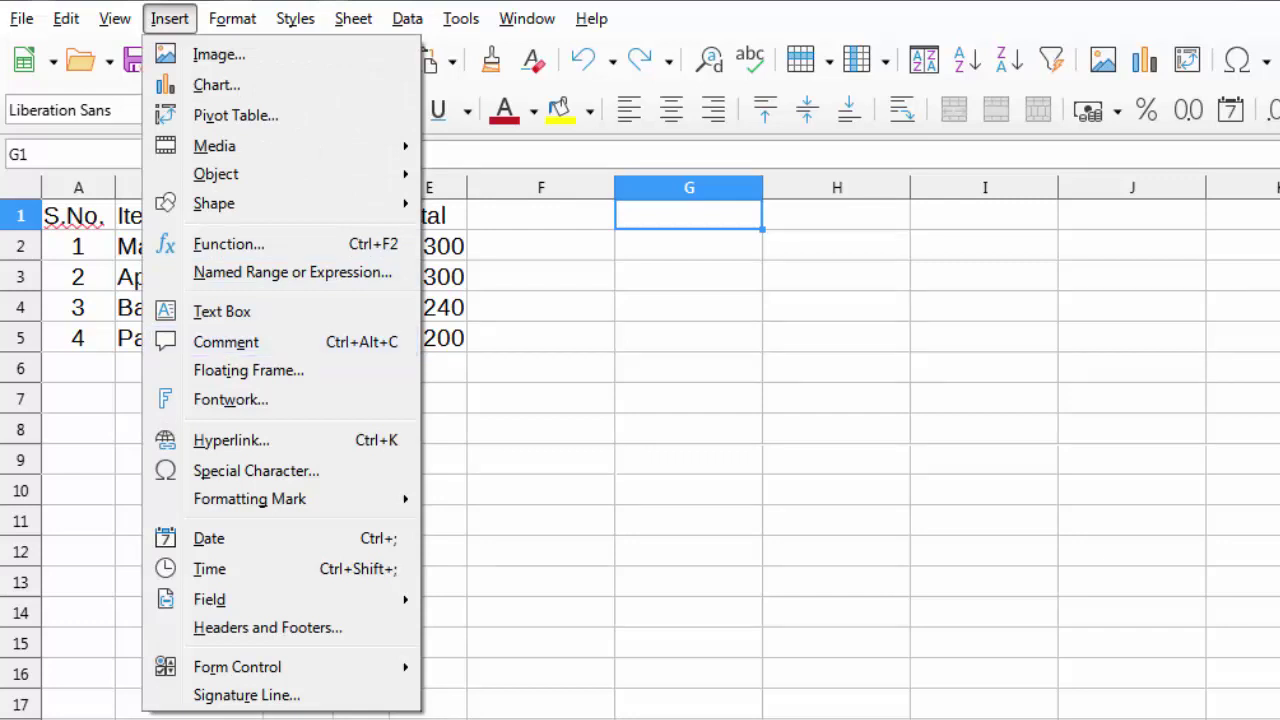
{"action": "key", "text": "Escape"}
{"action": "left_click", "coordinate": [688, 276]}
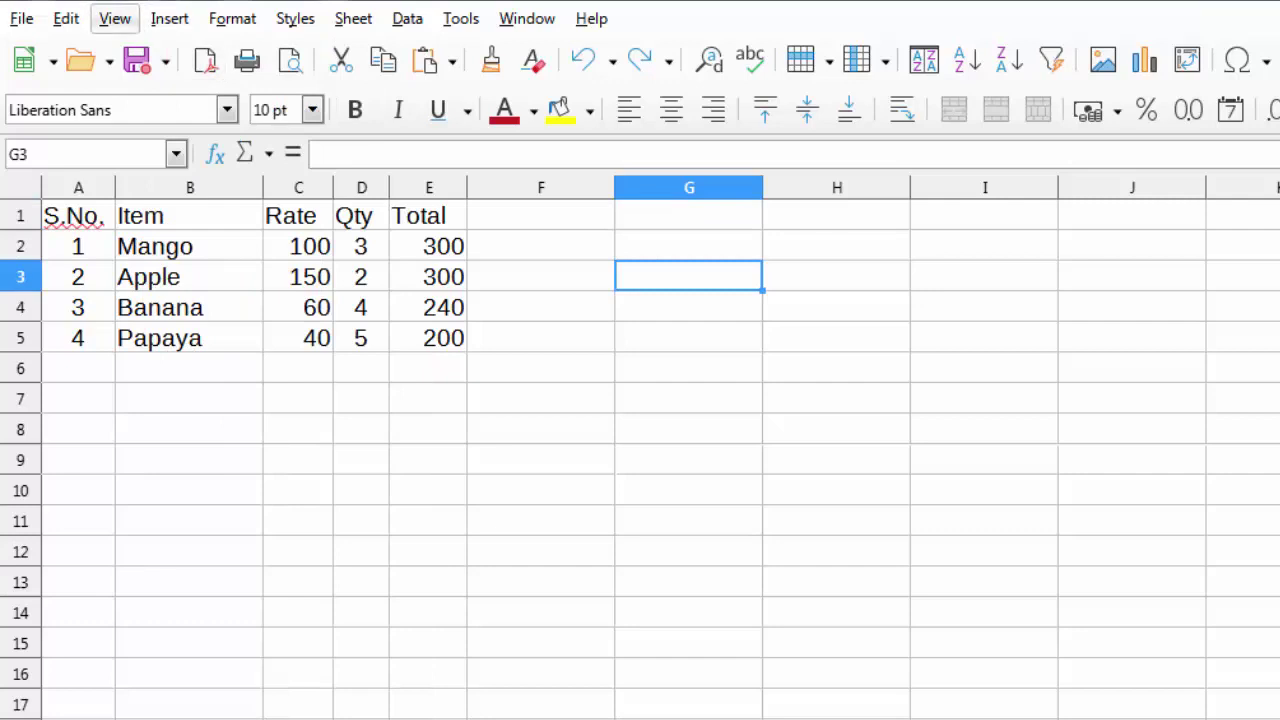
Step: Attach the comment 'hhfhkfhk' to cell G3
{"action": "left_click", "coordinate": [169, 18]}
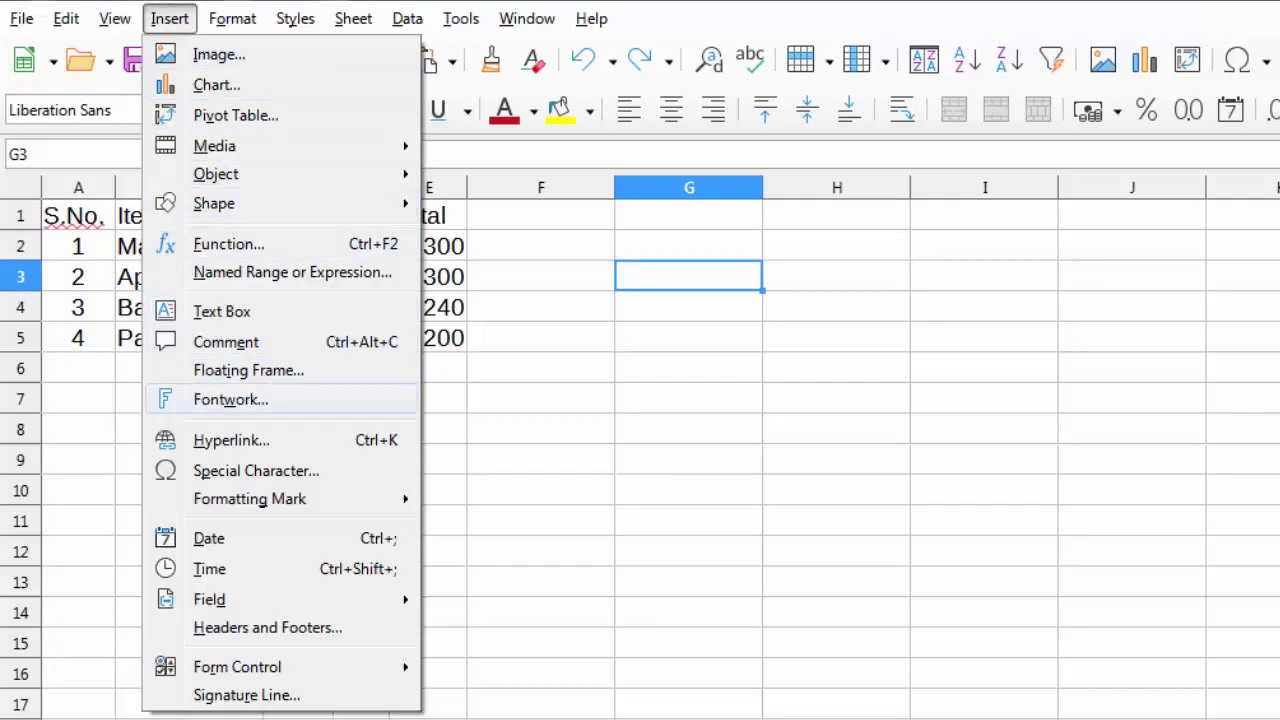
{"action": "left_click", "coordinate": [225, 342]}
{"action": "type", "text": "hhfhkfhk"}
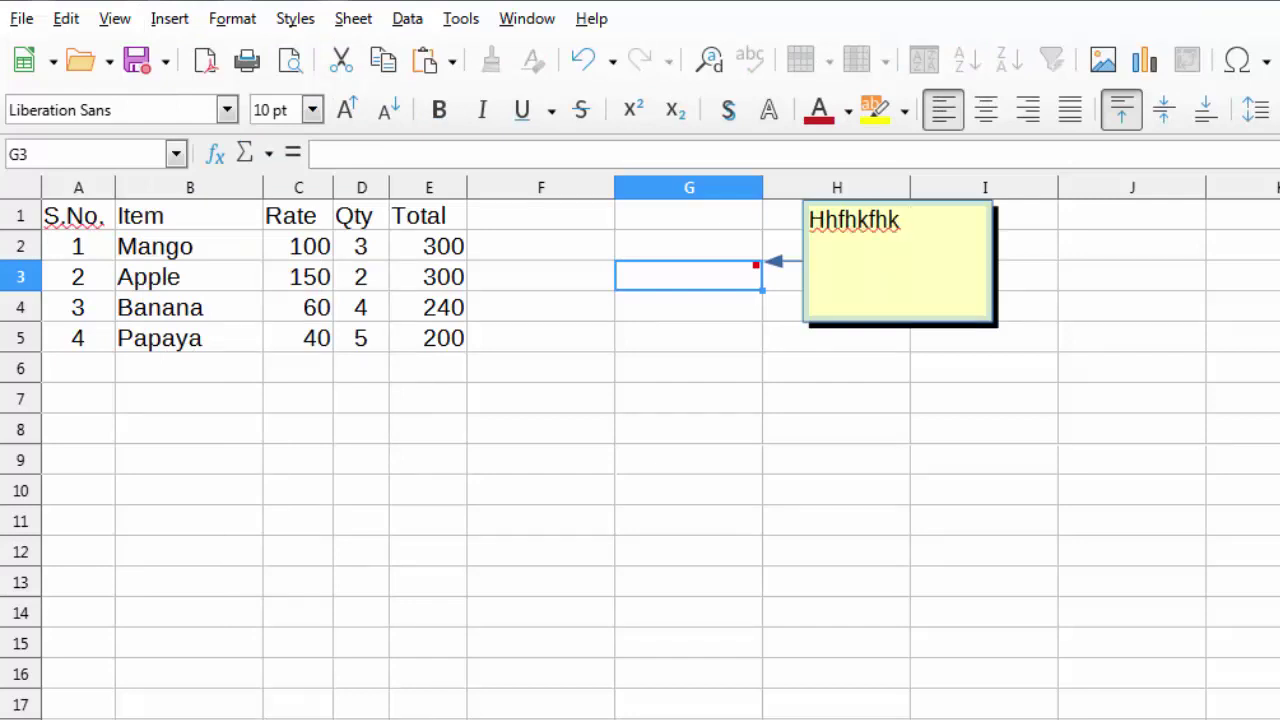
{"action": "key", "text": "Escape"}
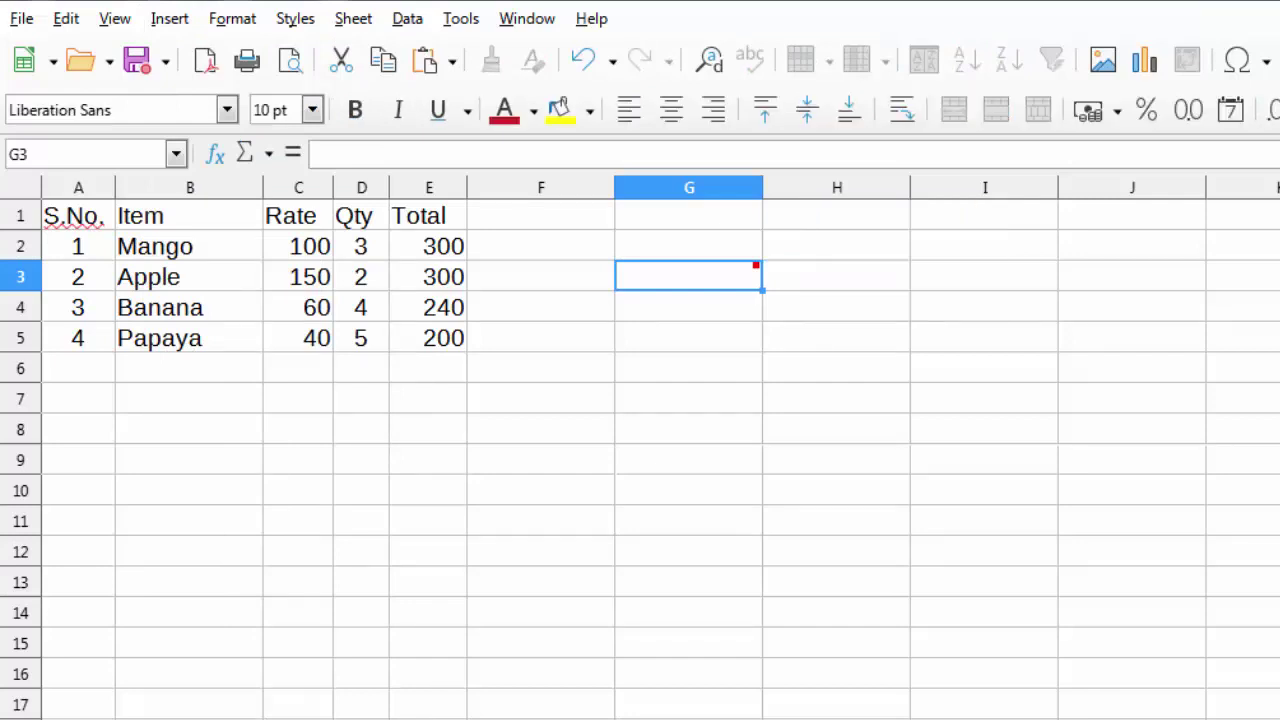
{"action": "left_click", "coordinate": [689, 490]}
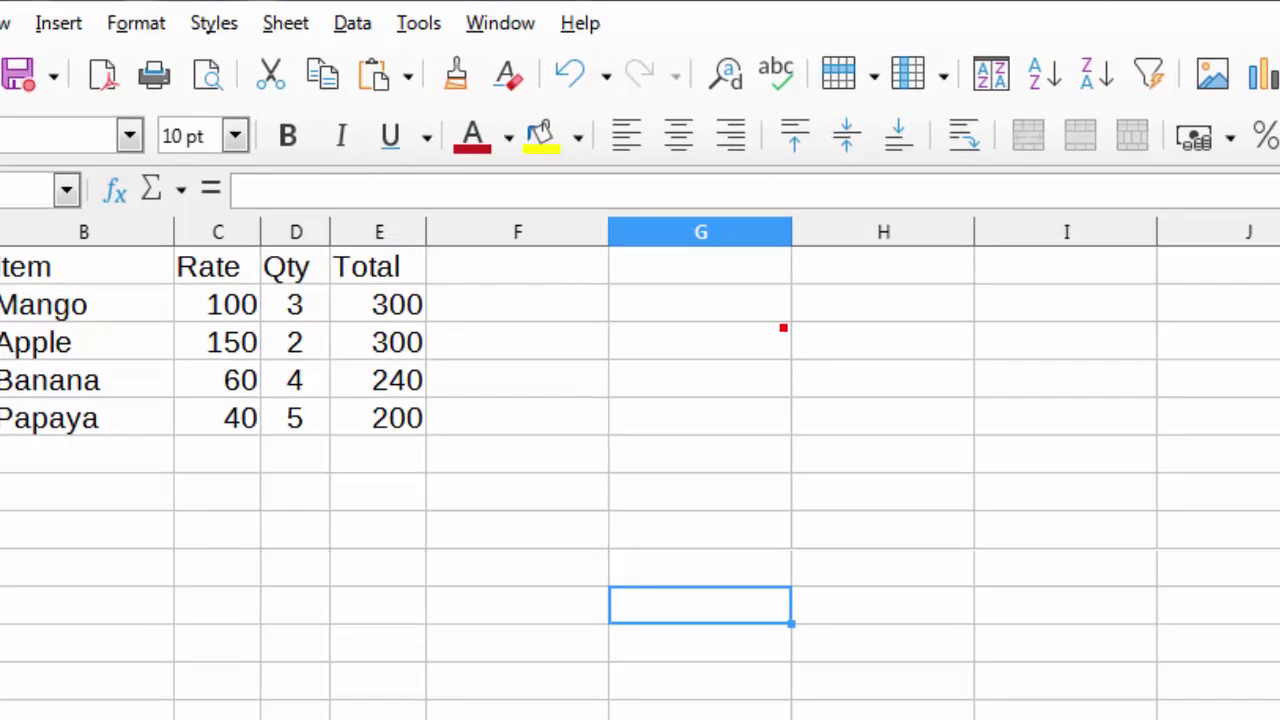
Step: Check the G3 comment, then delete it so G3 has no comment
{"action": "mouse_move", "coordinate": [700, 323]}
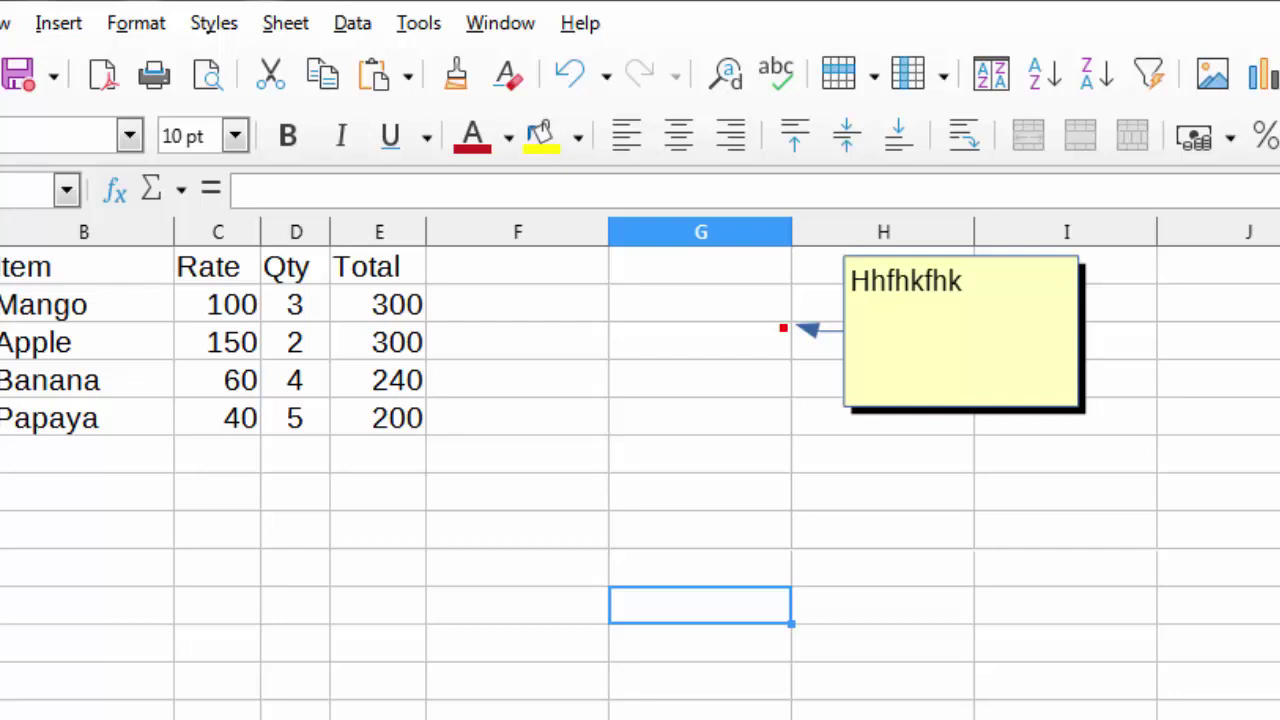
{"action": "left_click", "coordinate": [700, 340]}
{"action": "mouse_move", "coordinate": [700, 340]}
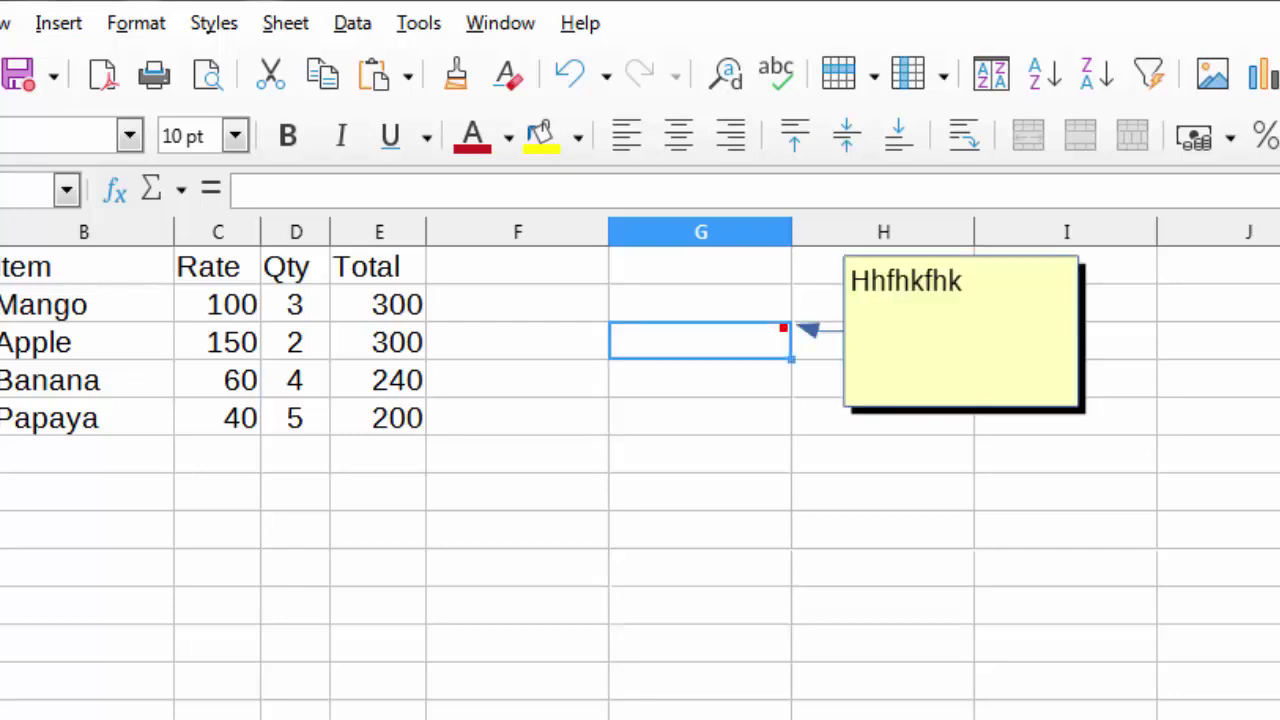
{"action": "right_click", "coordinate": [708, 342]}
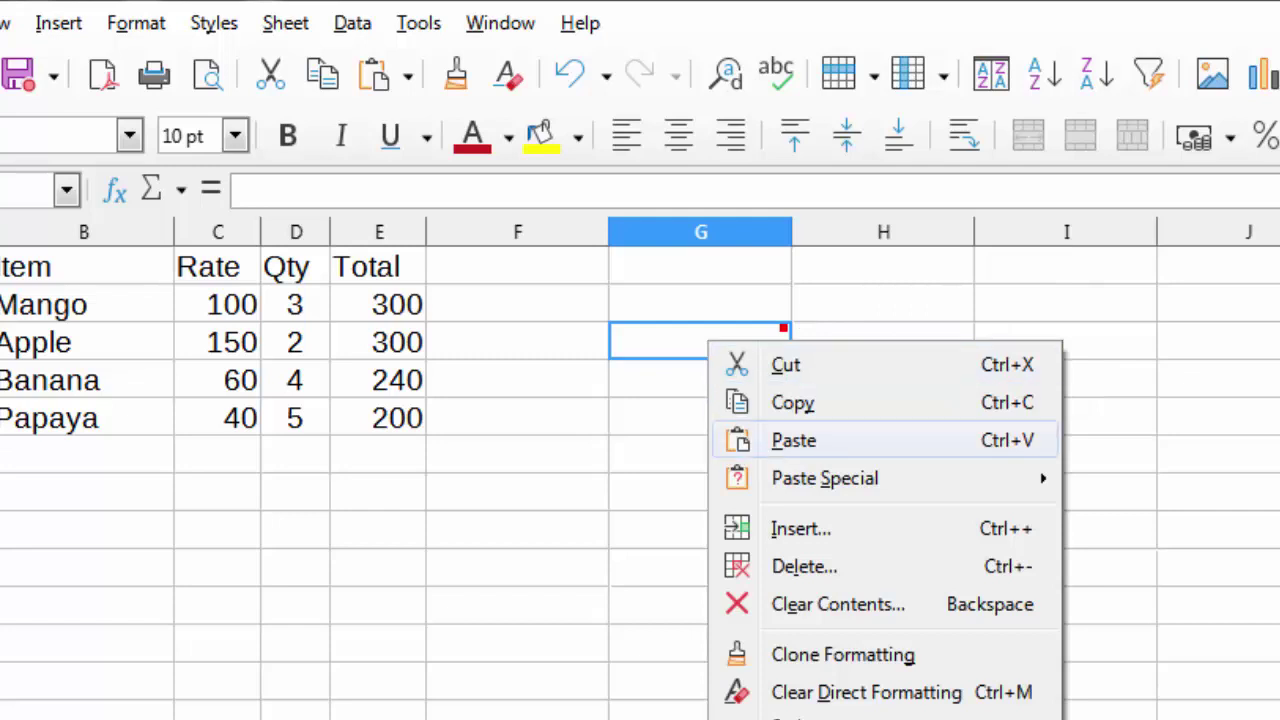
{"action": "left_click", "coordinate": [820, 716]}
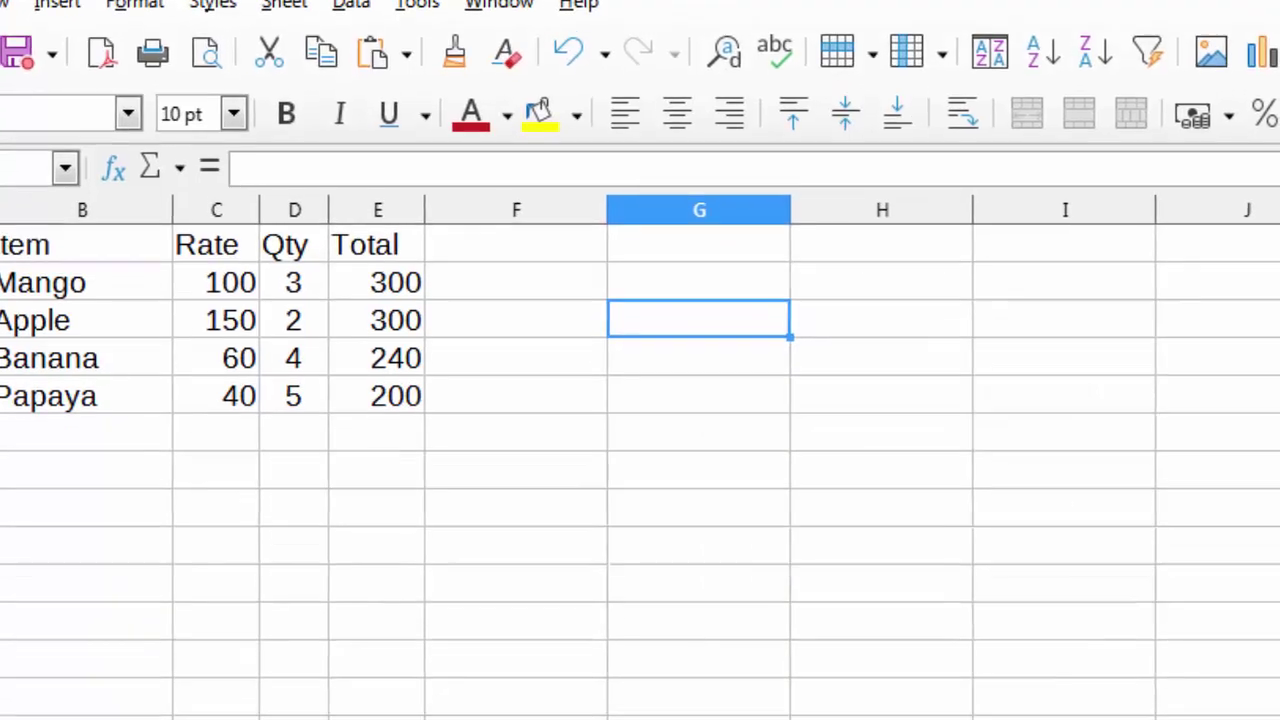
{"action": "right_click", "coordinate": [727, 349]}
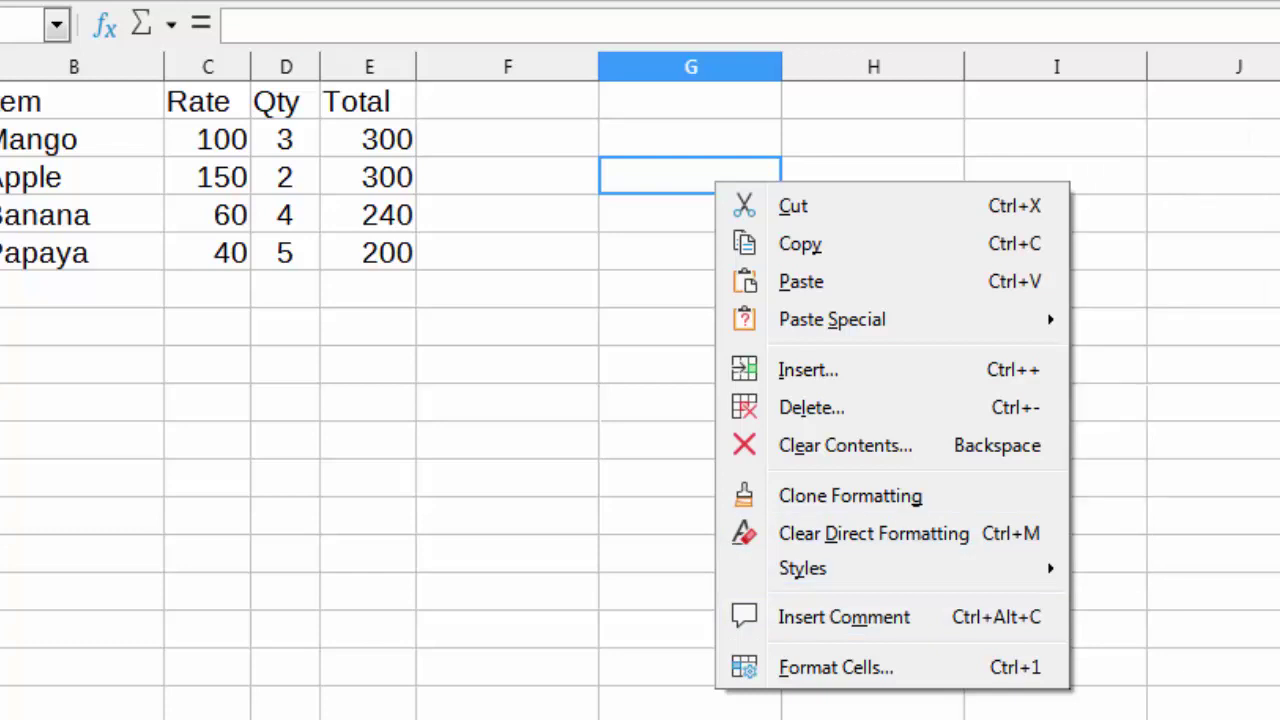
{"action": "key", "text": "Escape"}
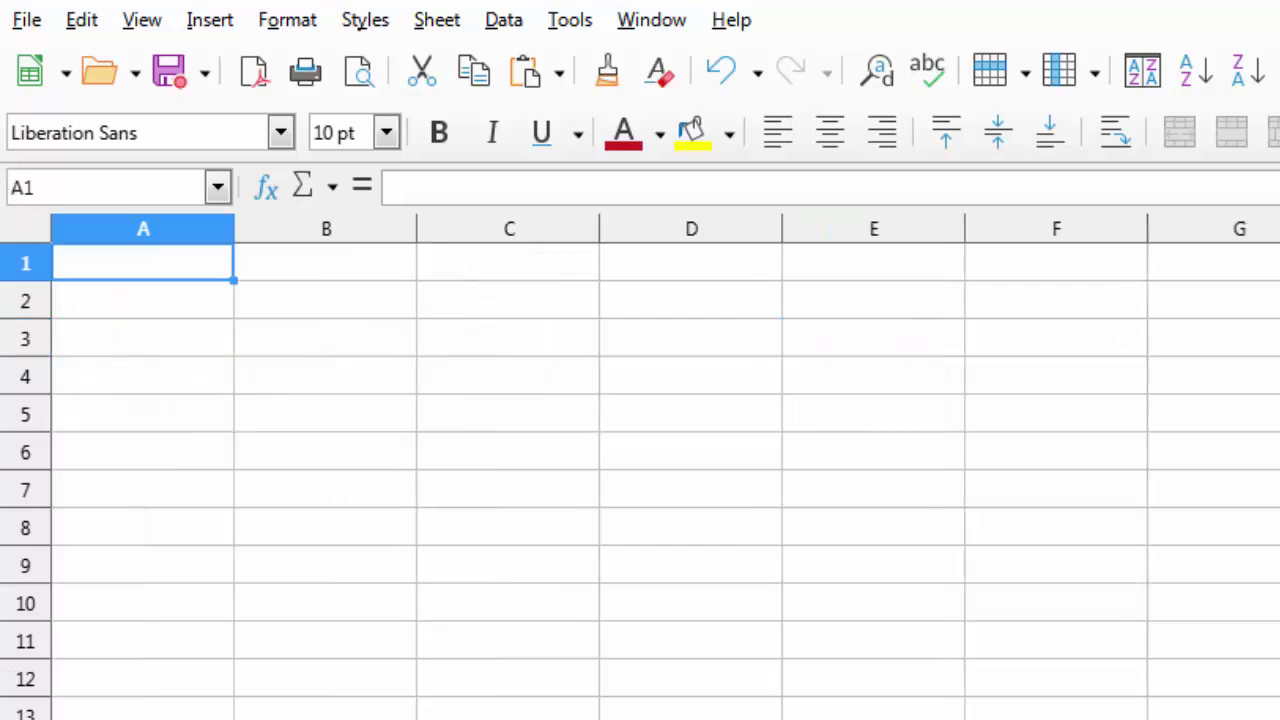
Step: Enter 'dbvdlklk hlh' in cell B5 of Sheet2
{"action": "left_click", "coordinate": [323, 411]}
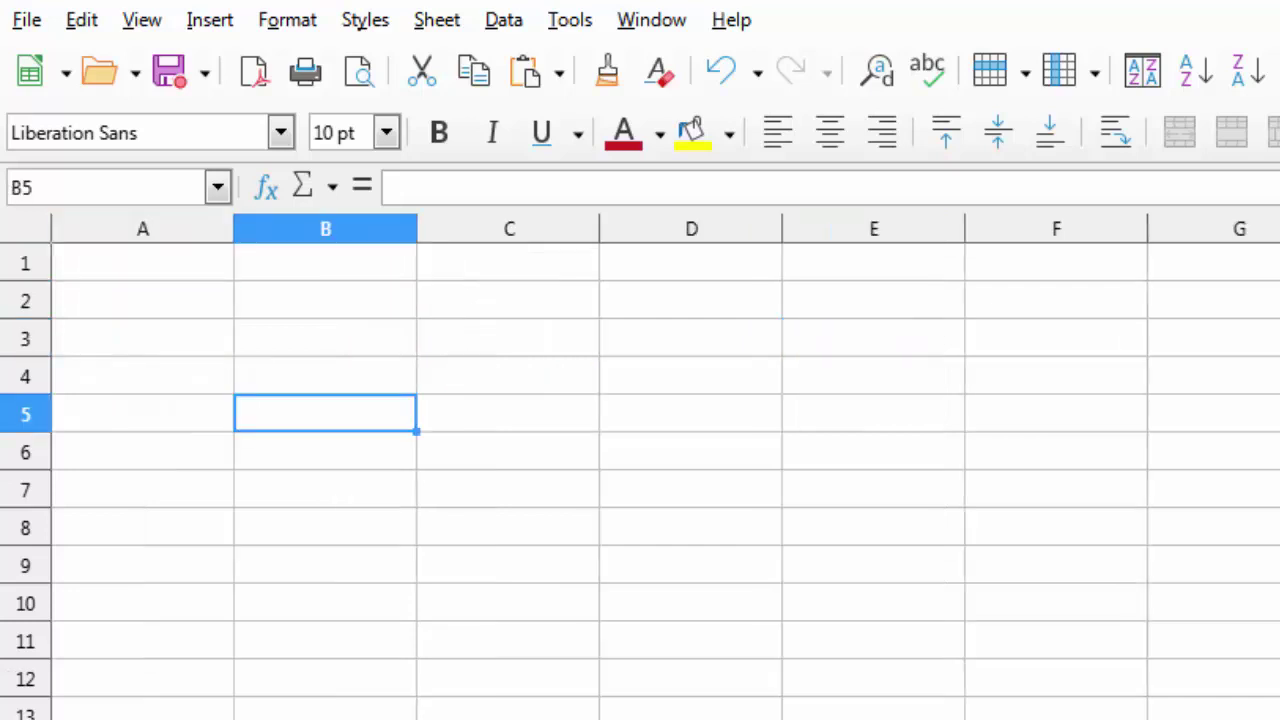
{"action": "type", "text": "dbvdlklk hlh"}
{"action": "key", "text": "Return"}
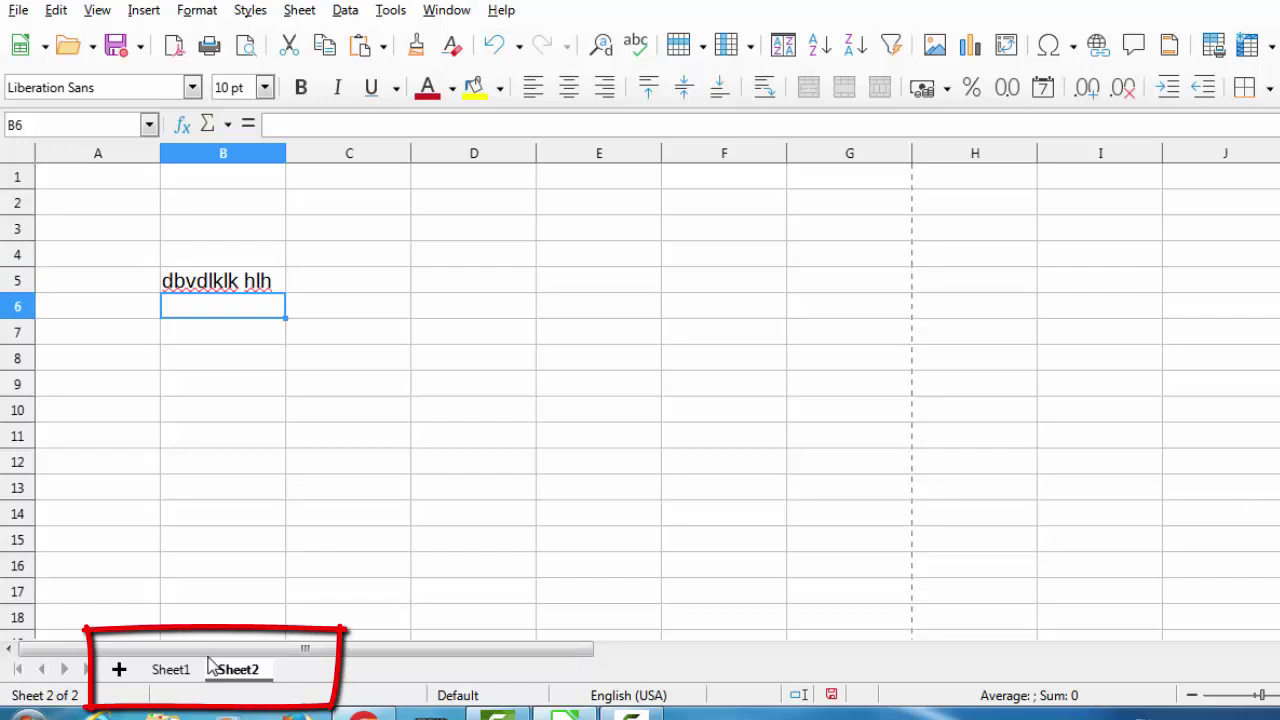
Step: Return to Sheet1 and move through the Insert menu toward Hyperlink
{"action": "key", "text": "ctrl+Page_Up"}
{"action": "key", "text": "ctrl+Page_Down"}
{"action": "key", "text": "ctrl+Page_Up"}
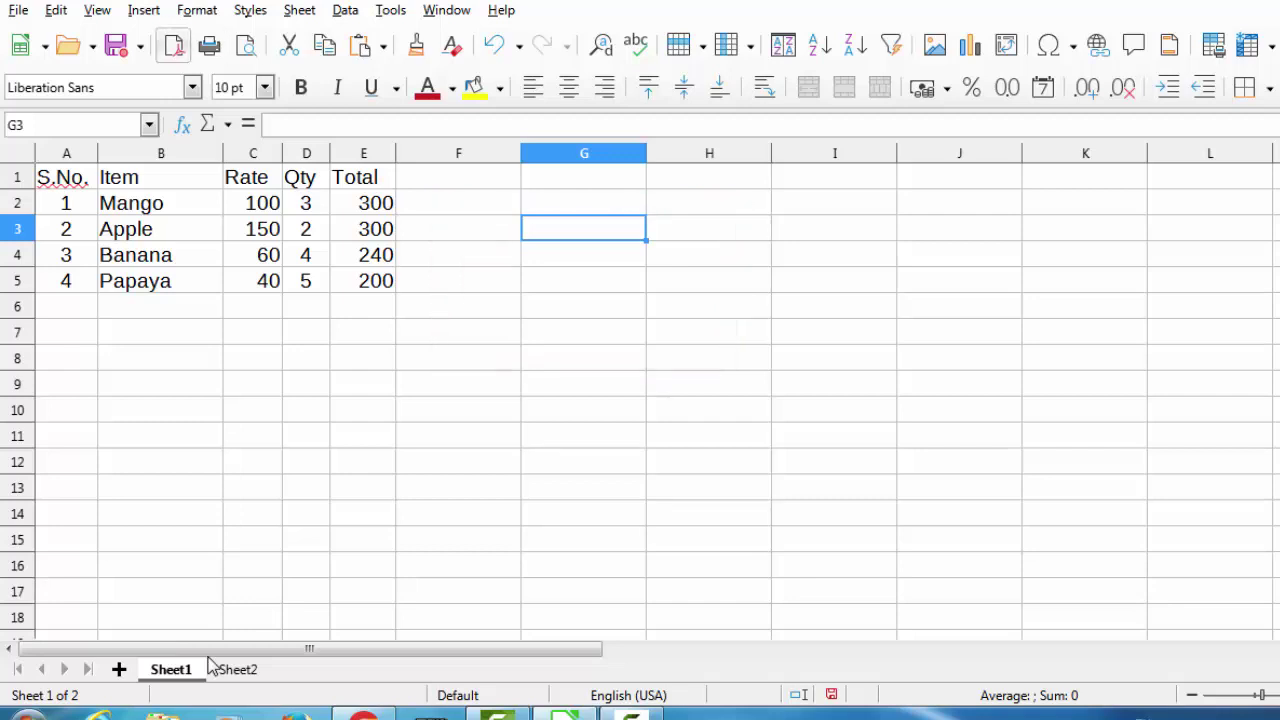
{"action": "key", "text": "alt+i"}
{"action": "key", "text": "Down"}
{"action": "key", "text": "Down"}
{"action": "key", "text": "Down"}
{"action": "key", "text": "Down"}
{"action": "key", "text": "Down"}
{"action": "key", "text": "Down"}
Step: Set a Document-type hyperlink target of Koala.jpg in Sample Pictures
{"action": "key", "text": "Return"}
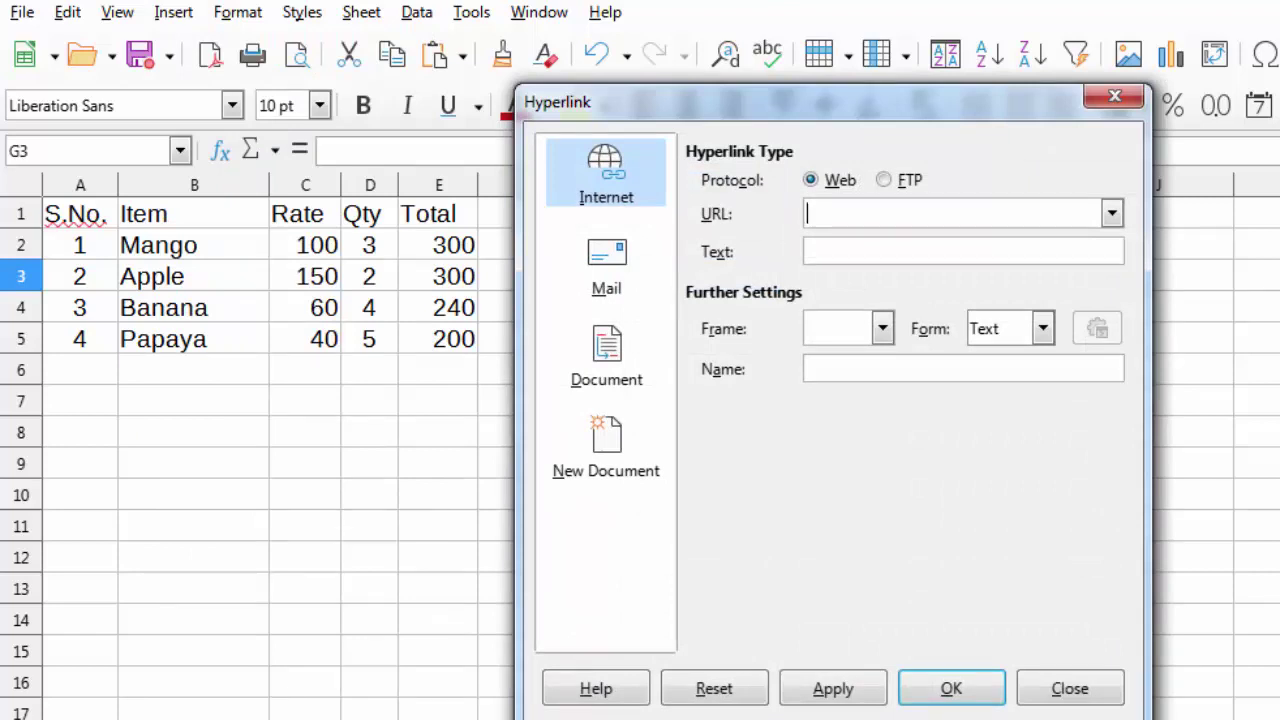
{"action": "left_click", "coordinate": [606, 265]}
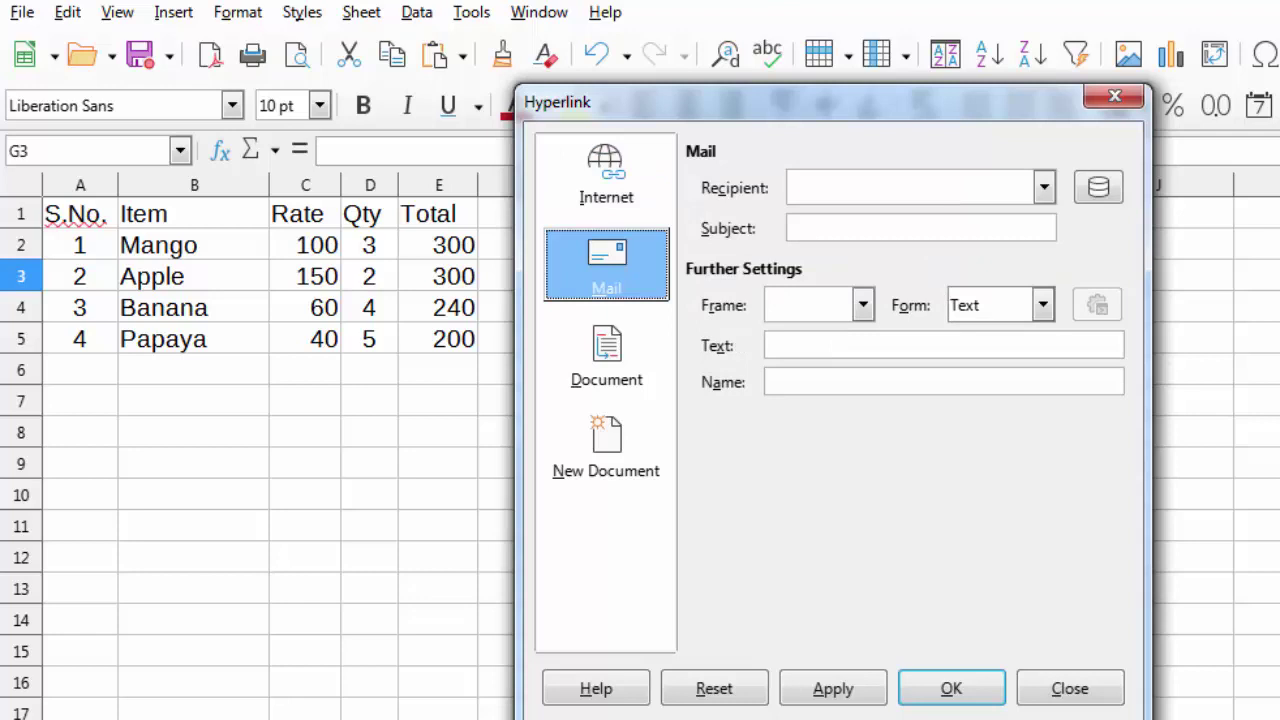
{"action": "left_click", "coordinate": [606, 355]}
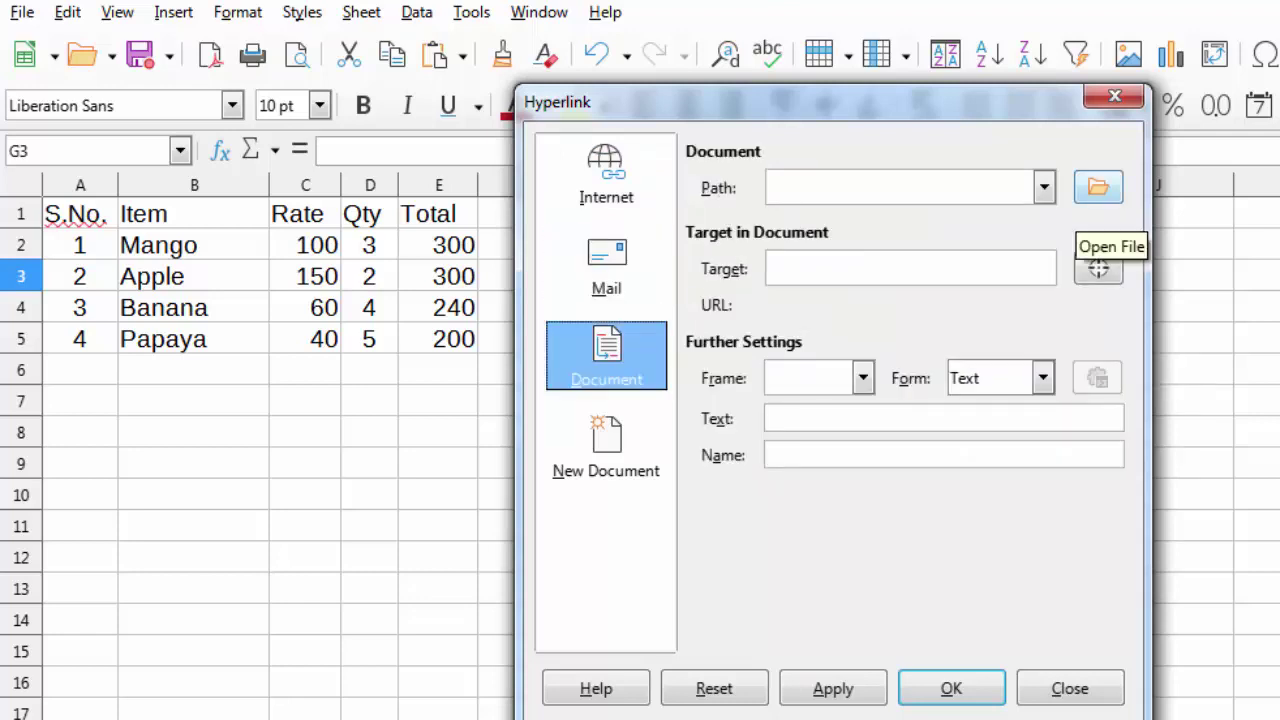
{"action": "left_click", "coordinate": [1098, 187]}
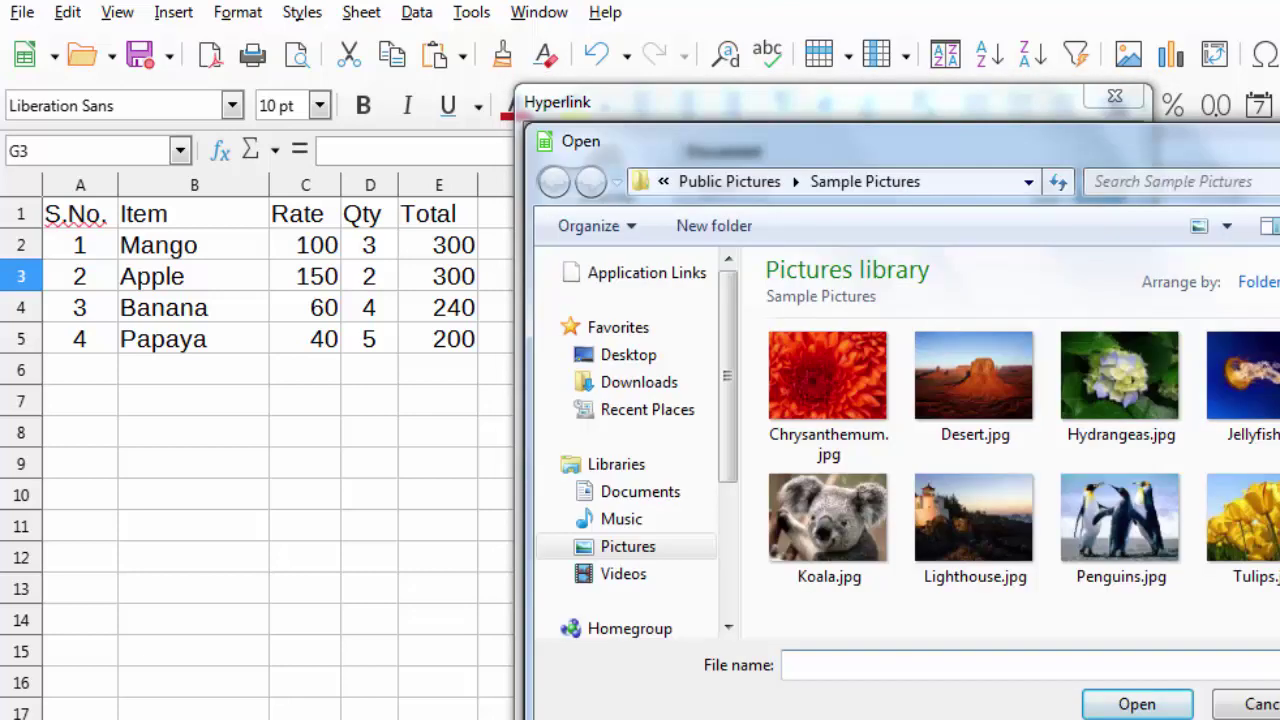
{"action": "left_click", "coordinate": [828, 390]}
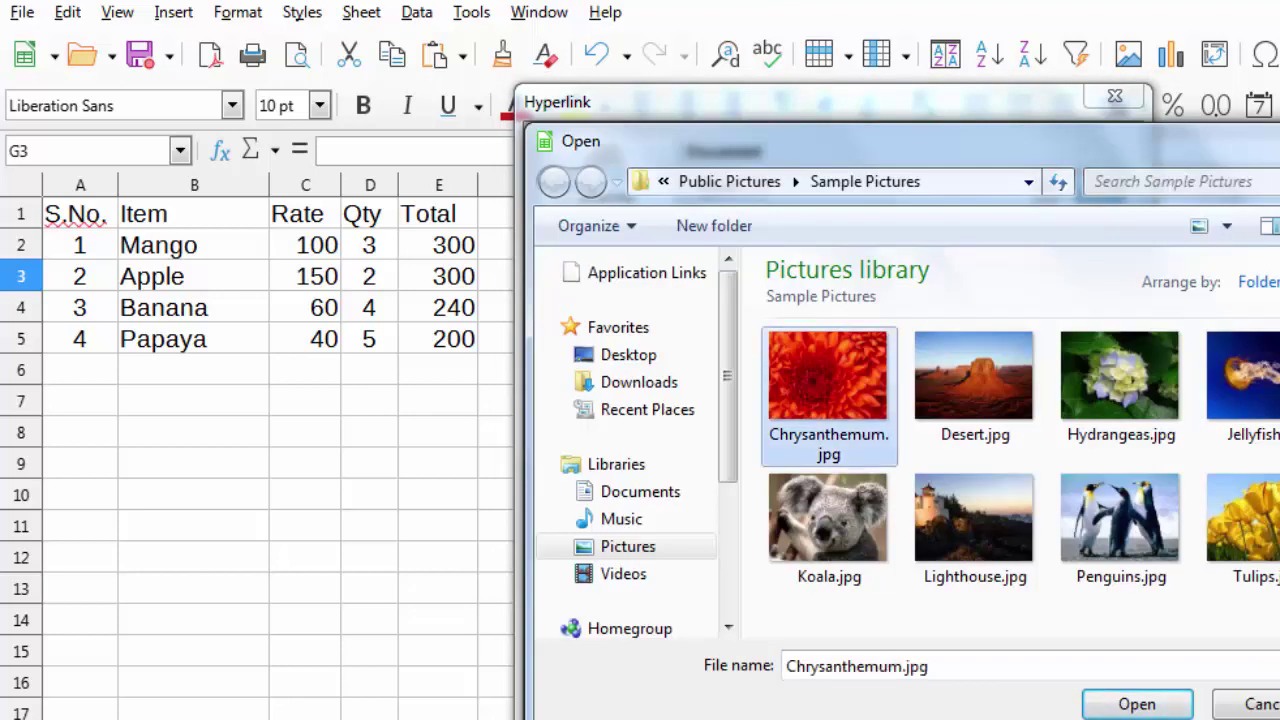
{"action": "left_click", "coordinate": [828, 518]}
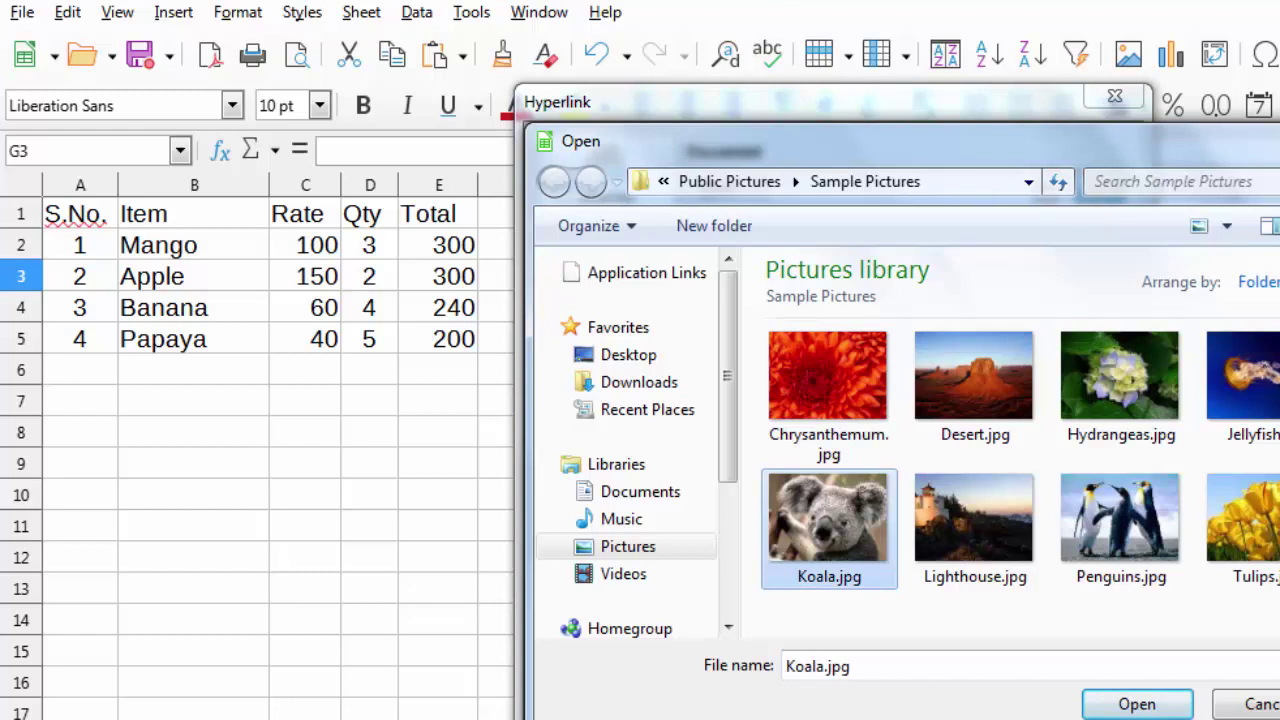
{"action": "key", "text": "Return"}
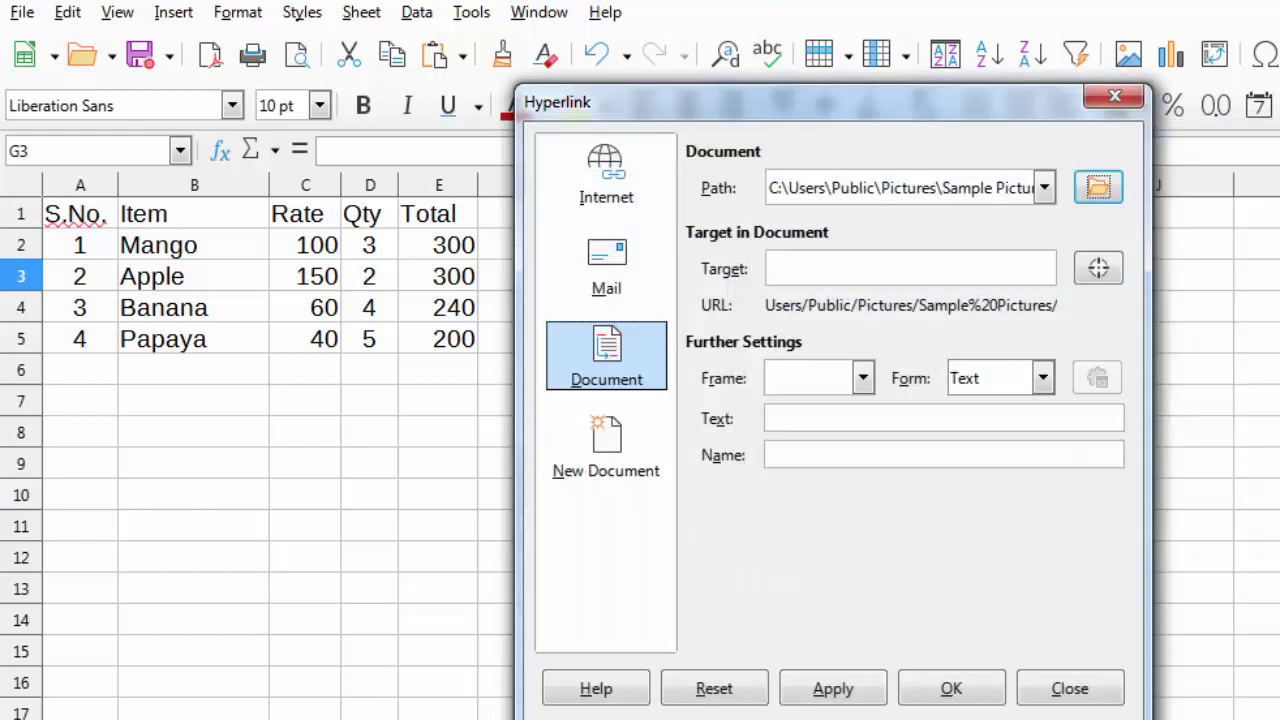
Step: Label the link 'photo', insert it in G3, and follow it to view the koala
{"action": "left_click", "coordinate": [768, 418]}
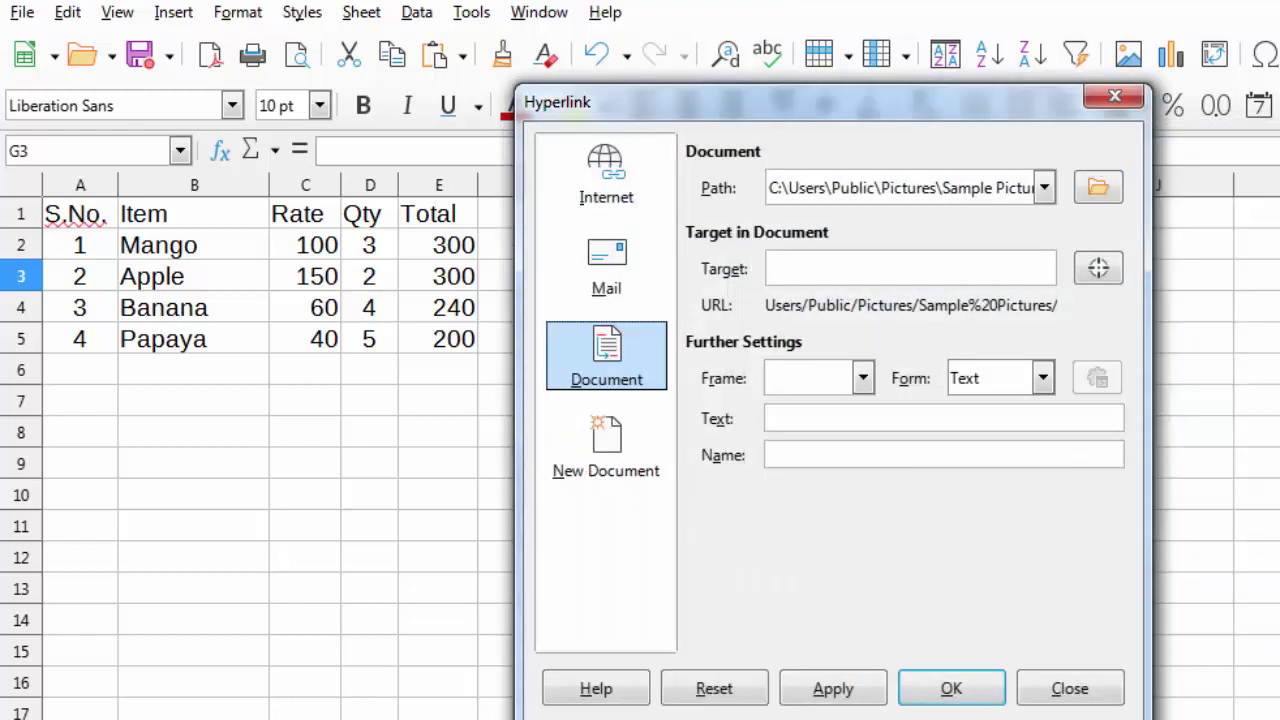
{"action": "type", "text": "pho"}
{"action": "type", "text": "to"}
{"action": "left_click", "coordinate": [951, 688]}
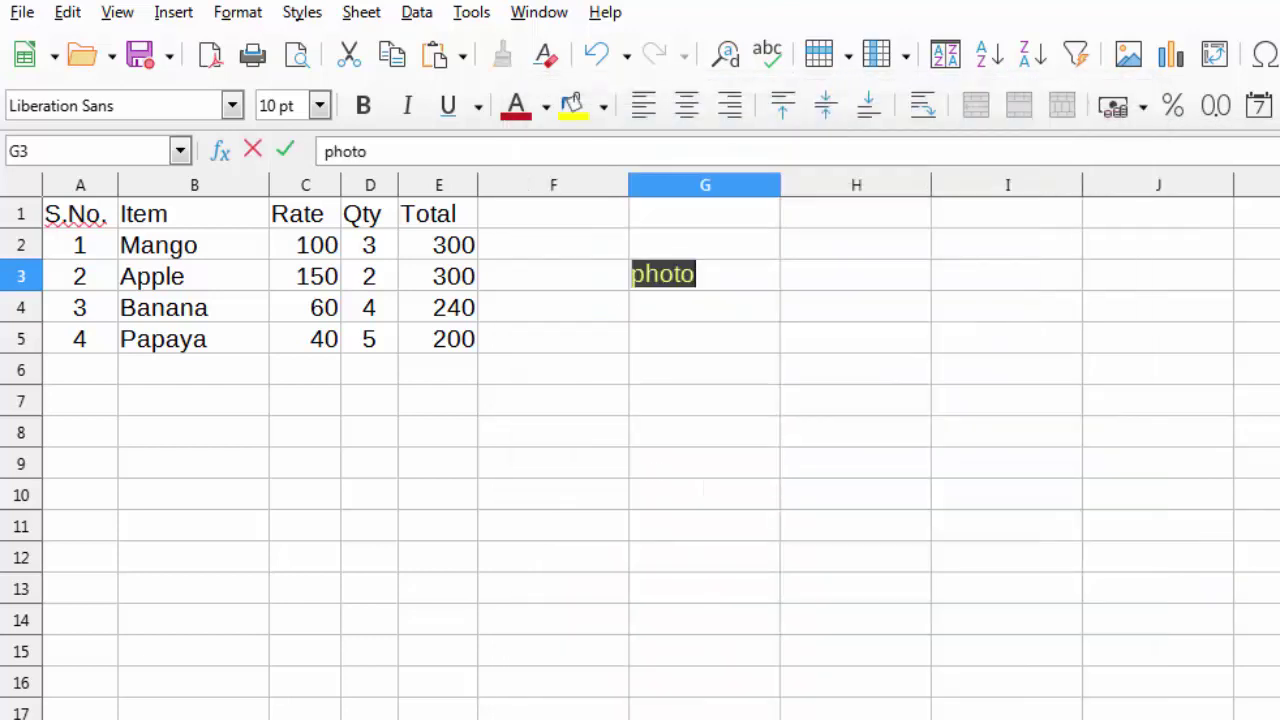
{"action": "left_click", "coordinate": [704, 369]}
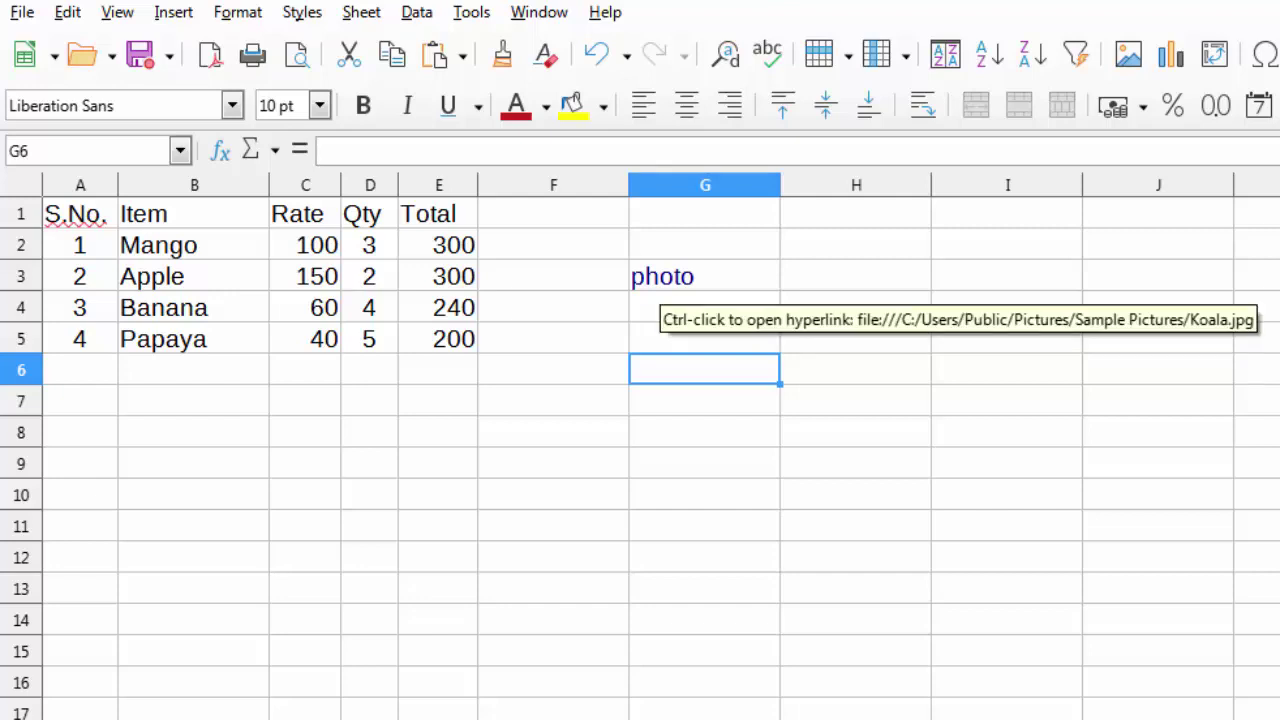
{"action": "left_click", "coordinate": [662, 278], "text": "ctrl"}
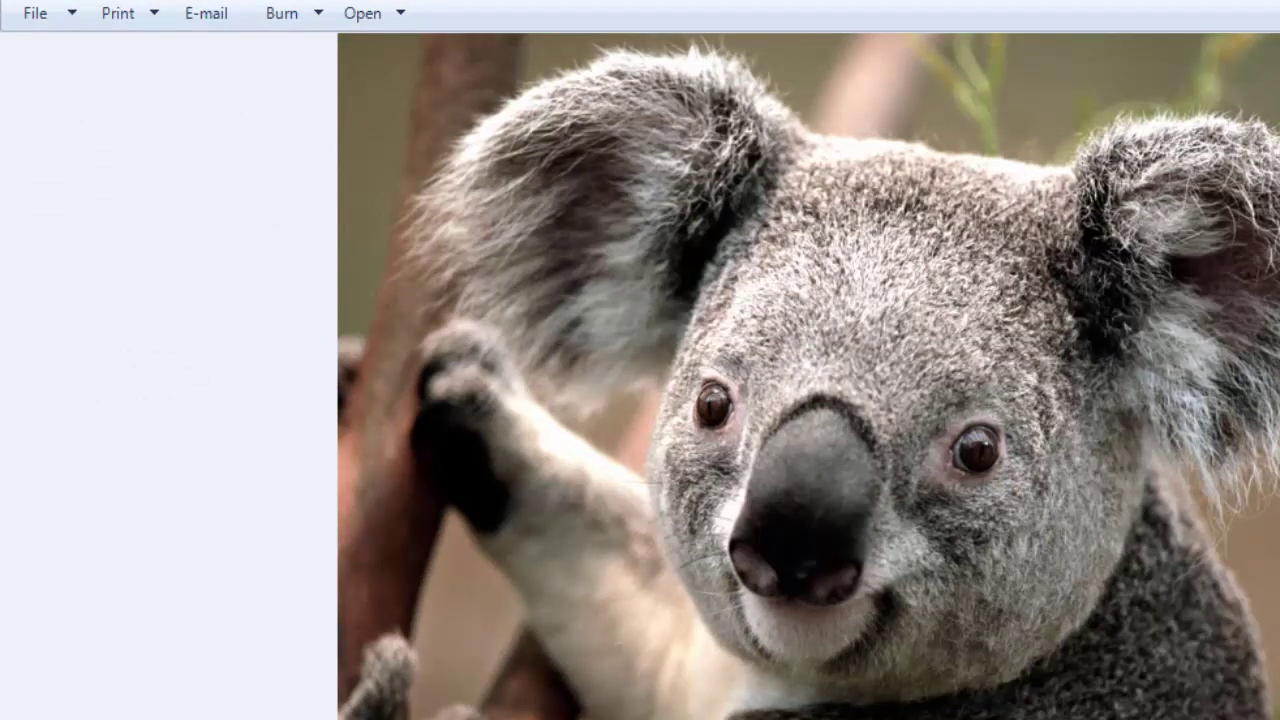
Step: Close the Koala.jpg viewer and select cell G4 back in Calc
{"action": "key", "text": "alt+F4"}
{"action": "left_click", "coordinate": [704, 307]}
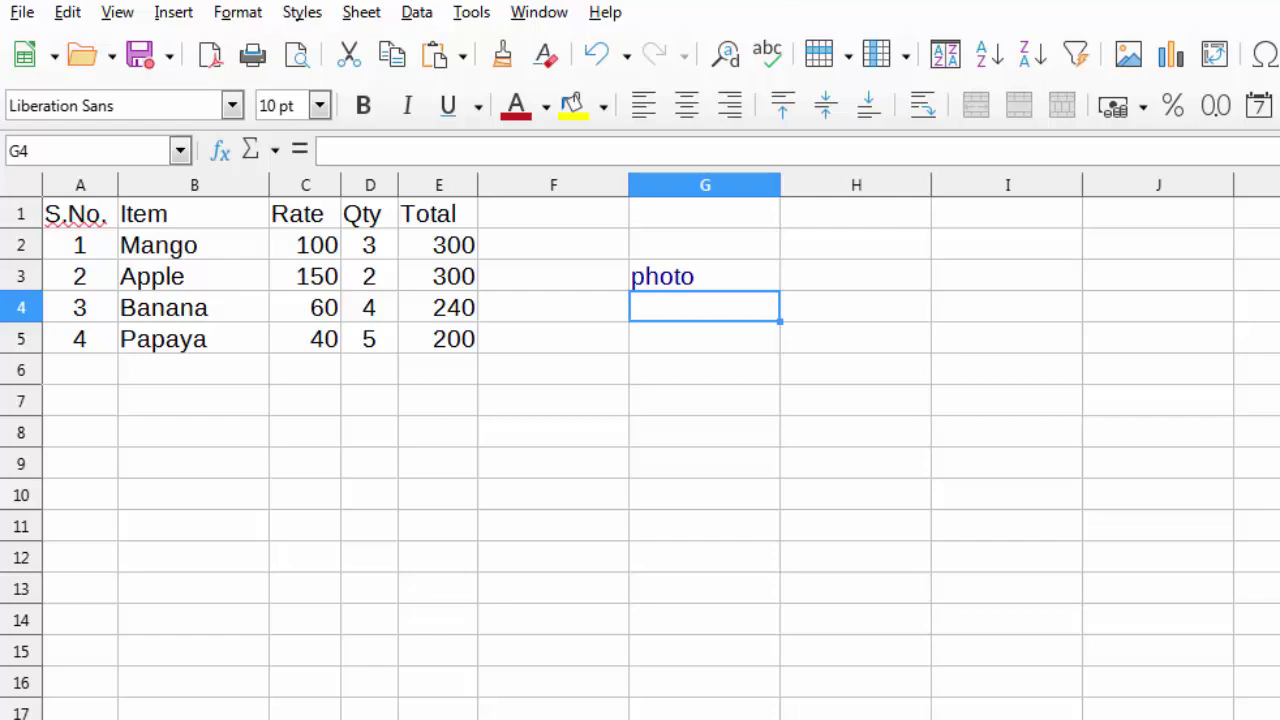
Step: Start a Document hyperlink in G4 targeting Sheet2 of this workbook
{"action": "left_click", "coordinate": [173, 12]}
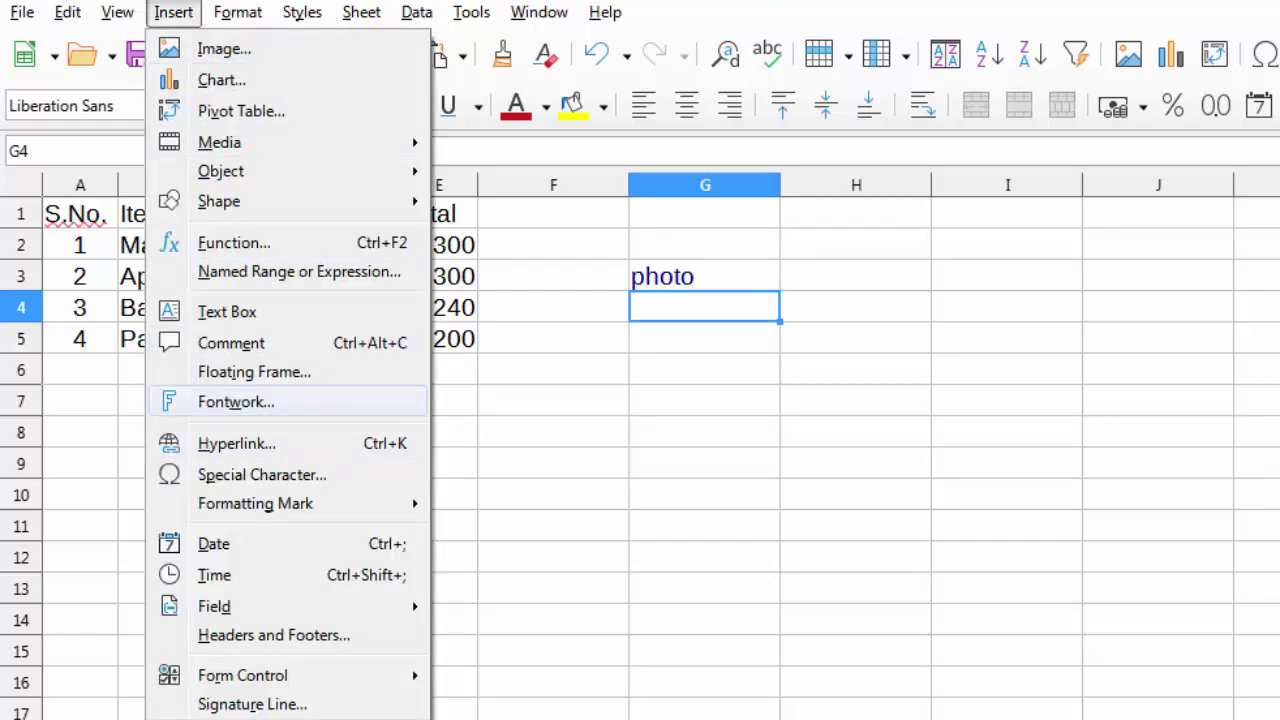
{"action": "left_click", "coordinate": [236, 443]}
{"action": "left_click", "coordinate": [606, 355]}
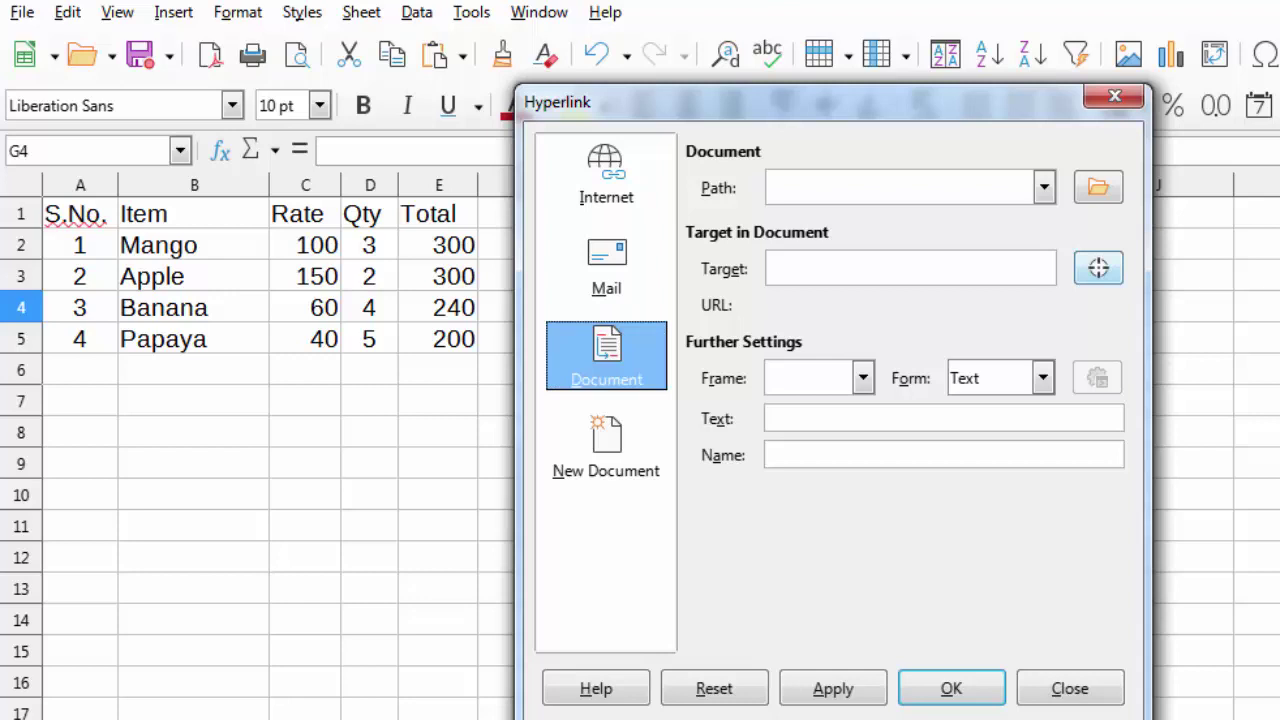
{"action": "left_click", "coordinate": [1098, 267]}
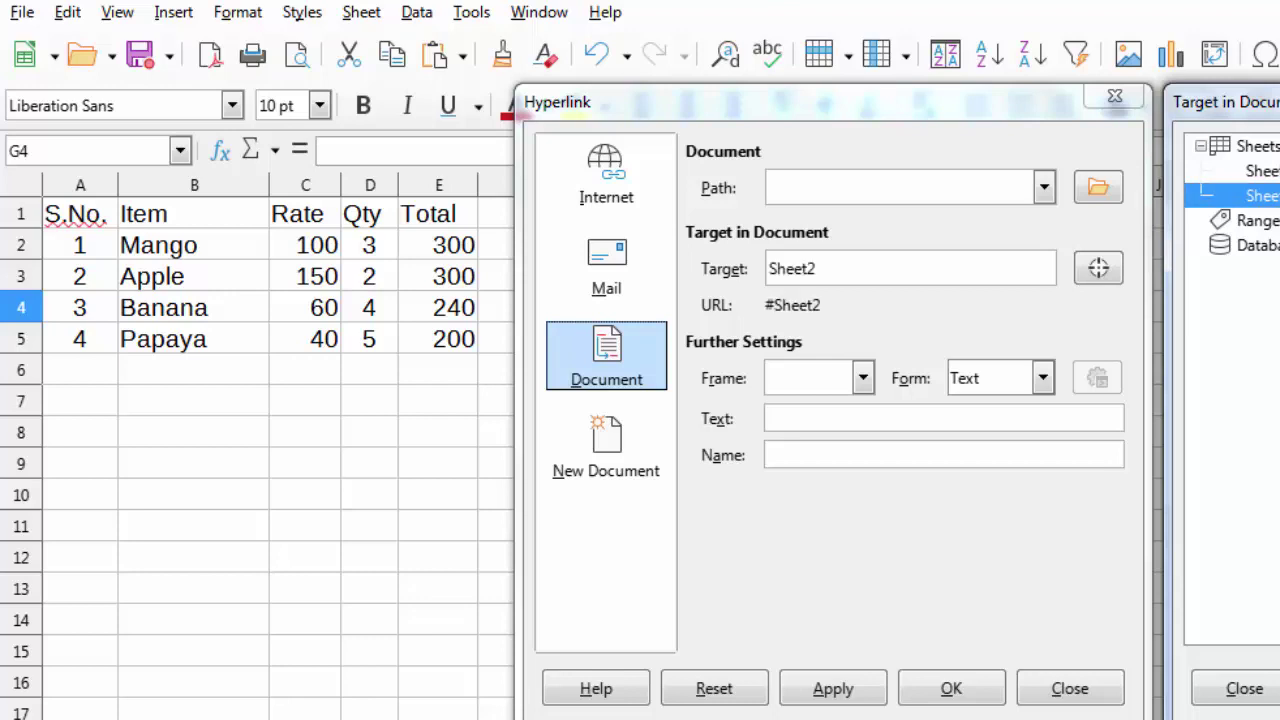
{"action": "left_click", "coordinate": [1244, 688]}
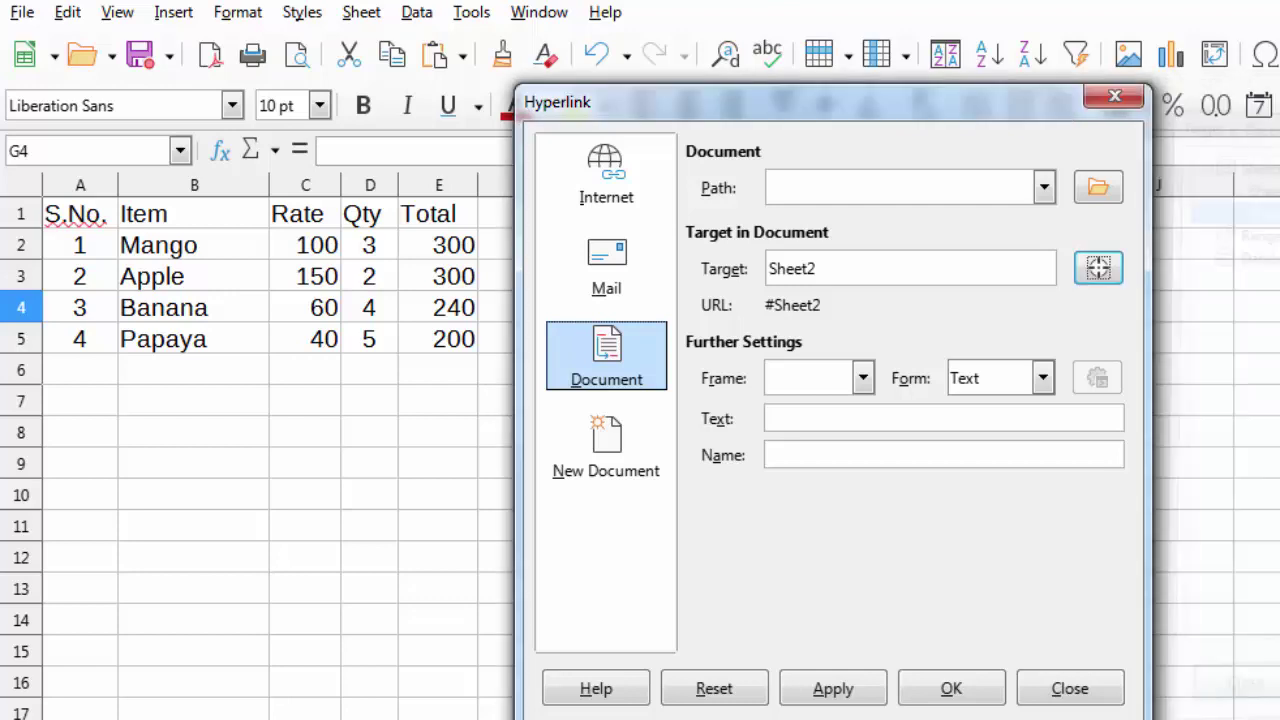
Step: Give the link the text 'sheet2', insert it, and follow it to Sheet2
{"action": "left_click", "coordinate": [850, 419]}
{"action": "type", "text": "sheet"}
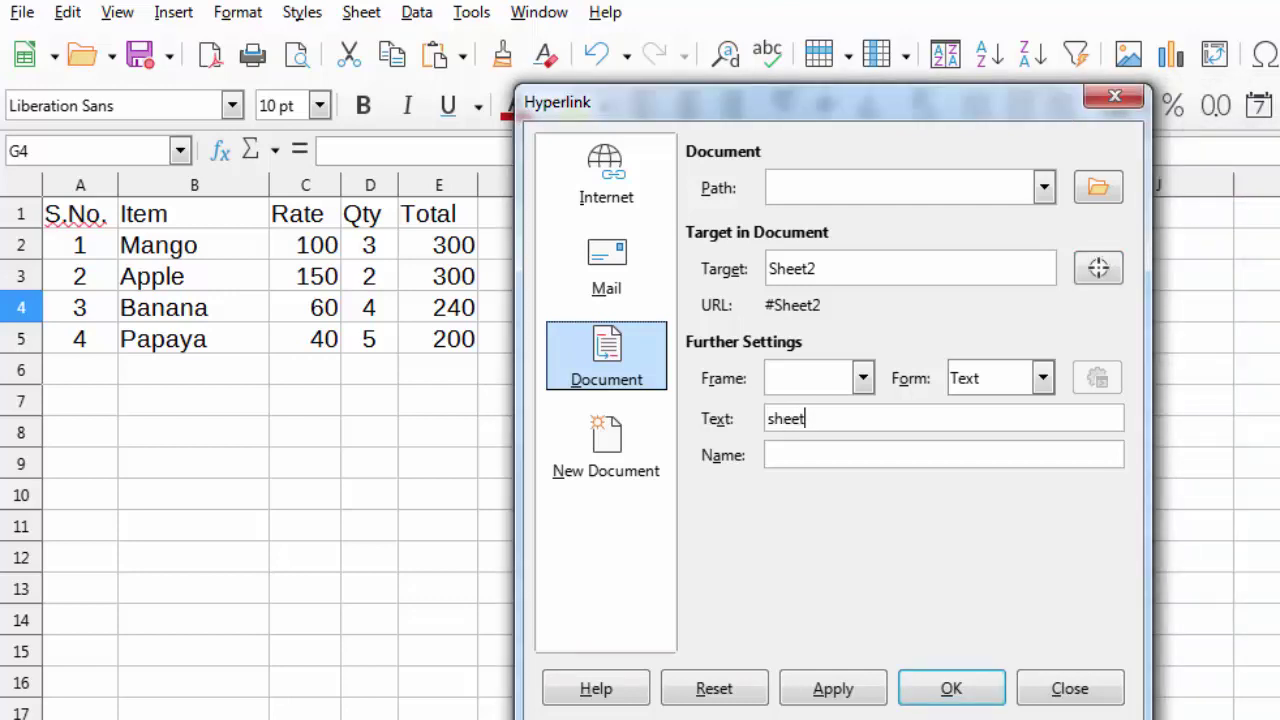
{"action": "type", "text": "2"}
{"action": "key", "text": "Return"}
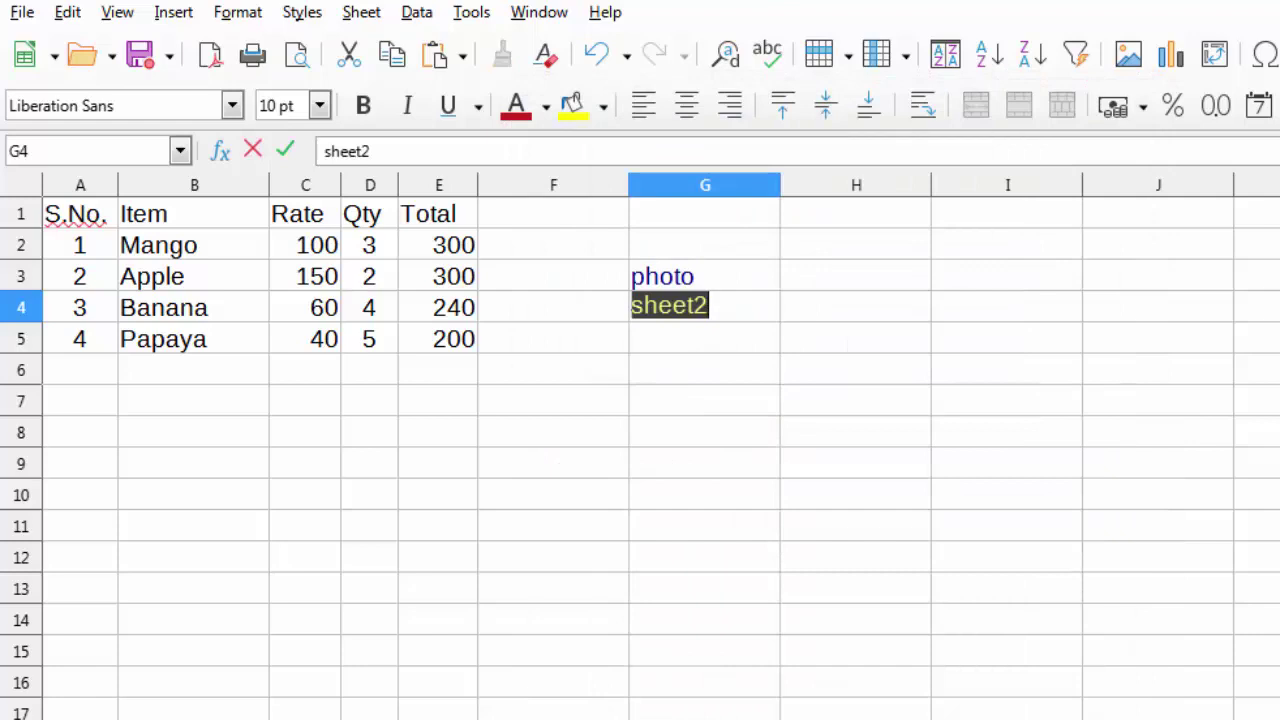
{"action": "left_click", "coordinate": [704, 400]}
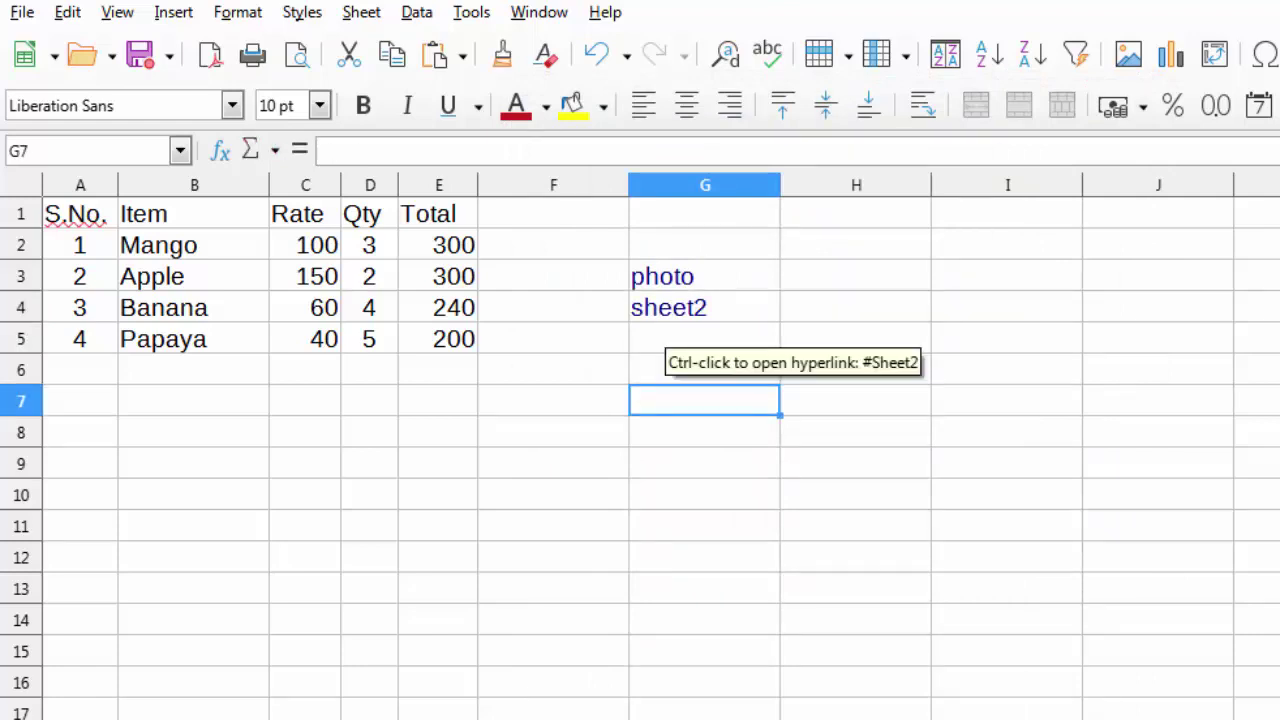
{"action": "left_click", "coordinate": [668, 308], "text": "ctrl"}
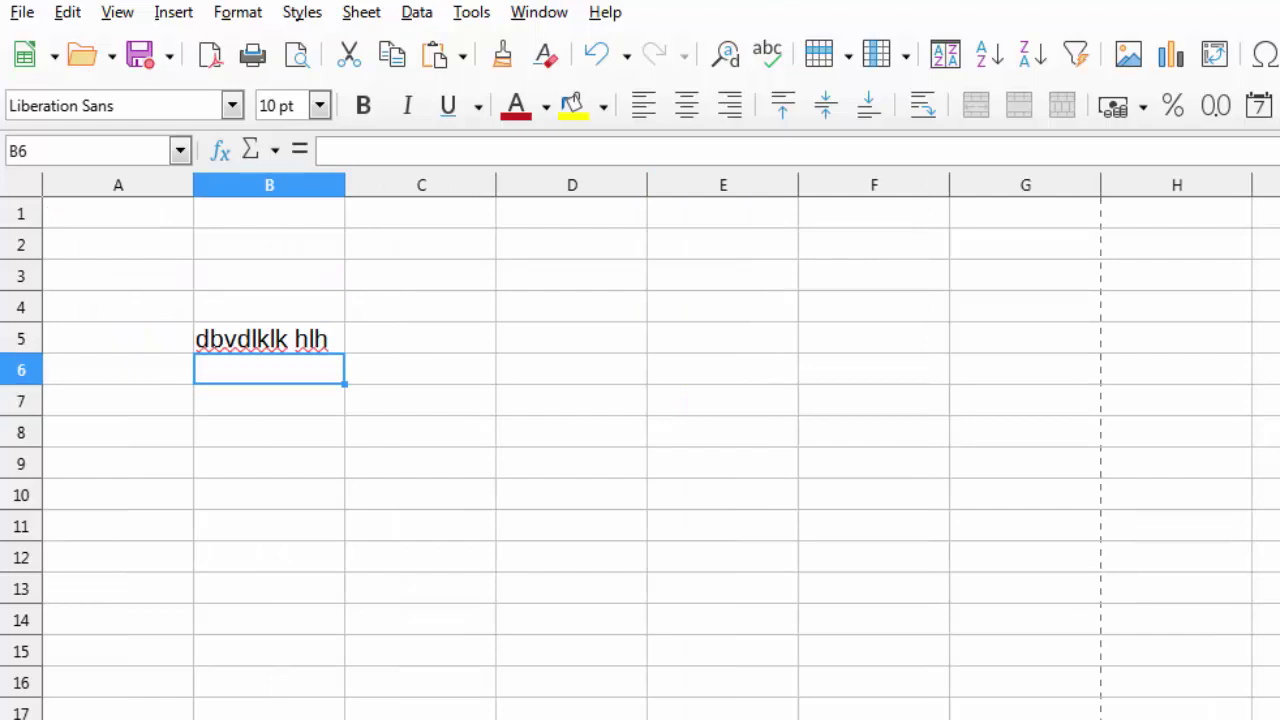
Step: Insert a 'Back' hyperlink to #Sheet1 in cell B4 of Sheet2
{"action": "left_click", "coordinate": [269, 307]}
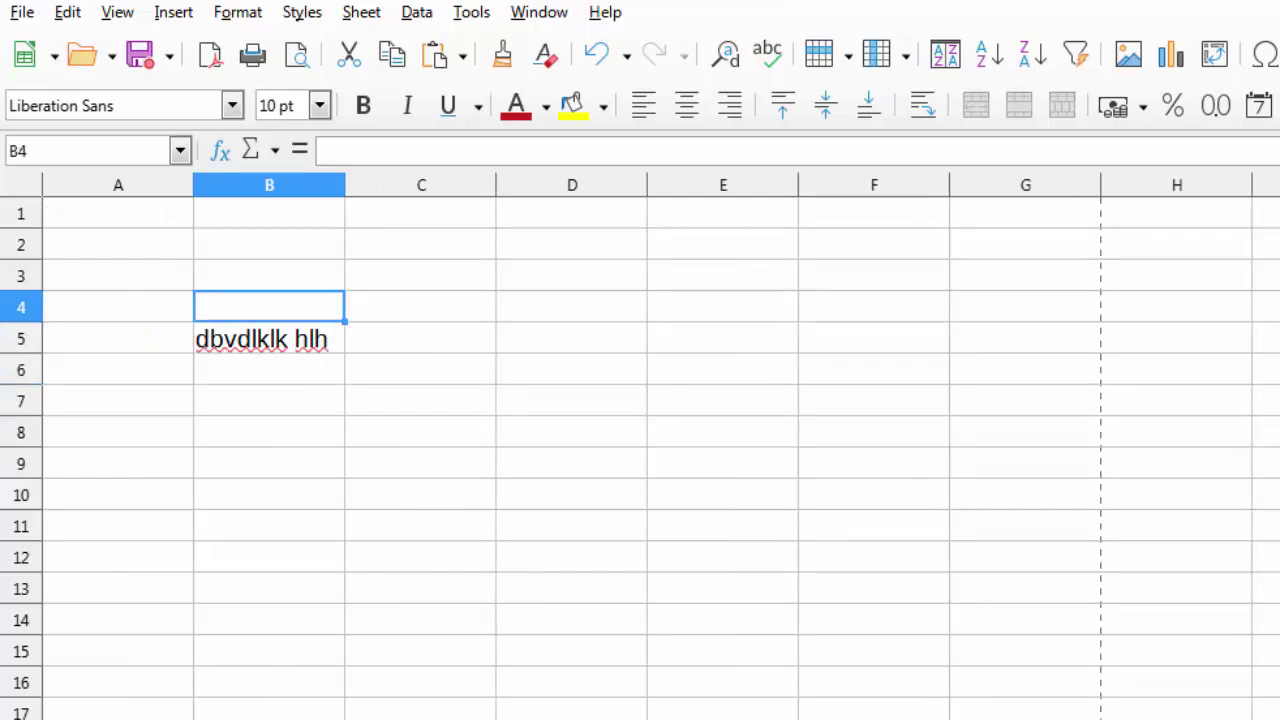
{"action": "left_click", "coordinate": [173, 12]}
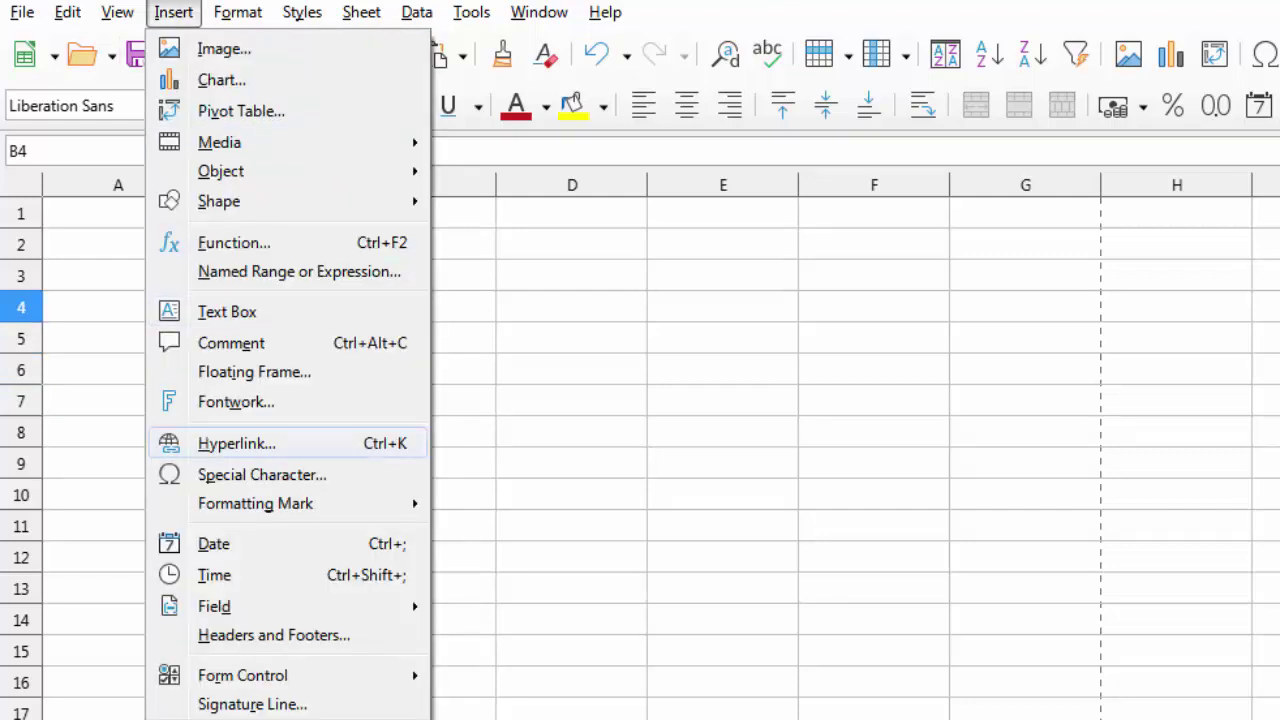
{"action": "left_click", "coordinate": [236, 443]}
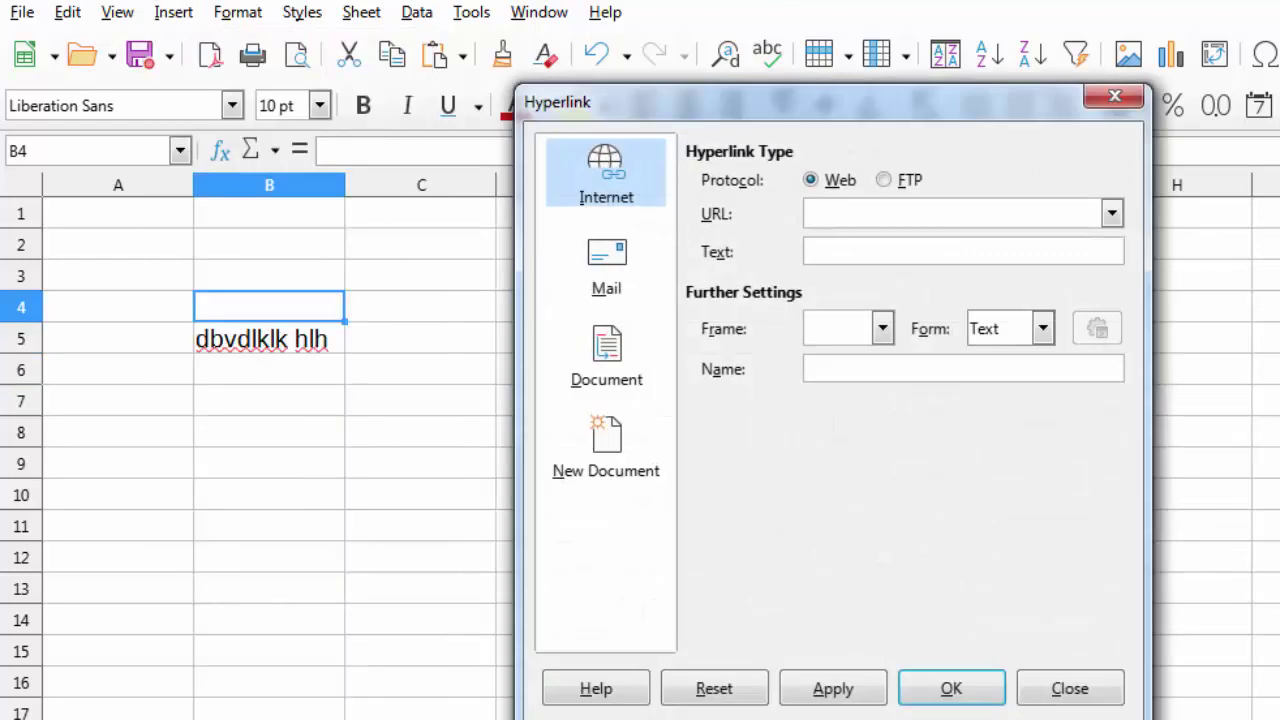
{"action": "left_click", "coordinate": [606, 355]}
{"action": "left_click", "coordinate": [1100, 267]}
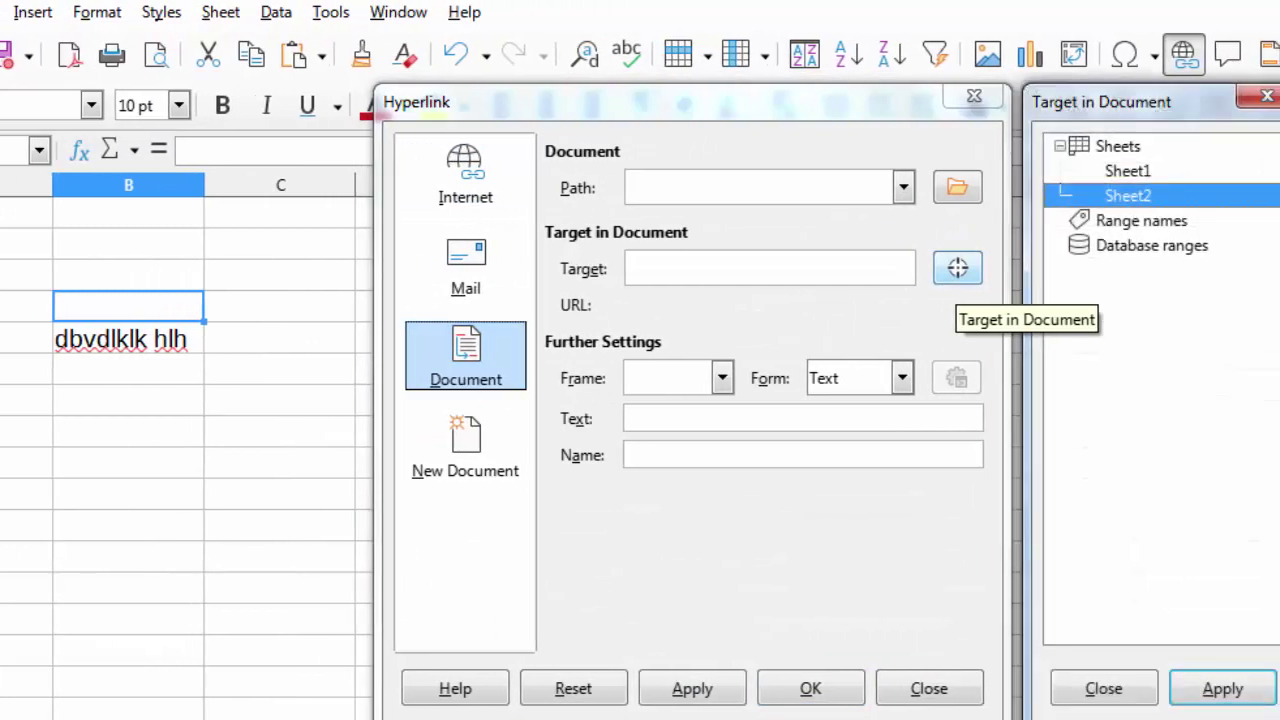
{"action": "left_click", "coordinate": [1127, 171]}
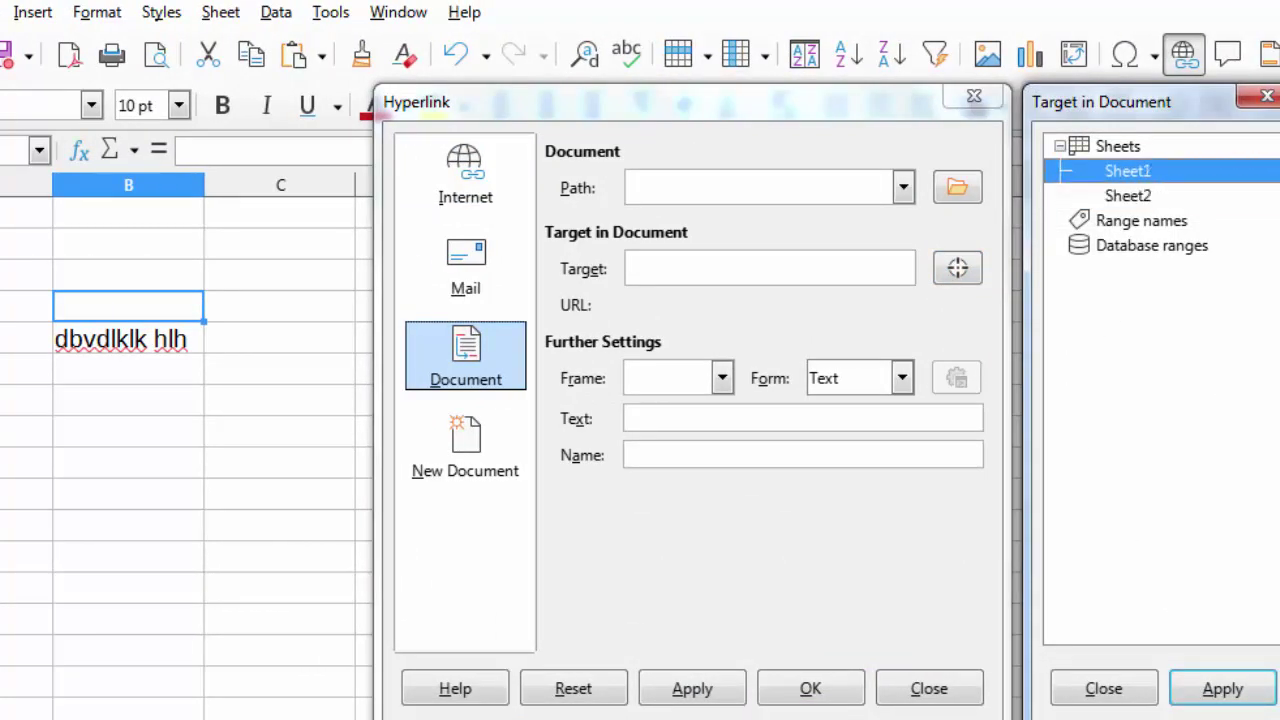
{"action": "left_click", "coordinate": [1222, 688]}
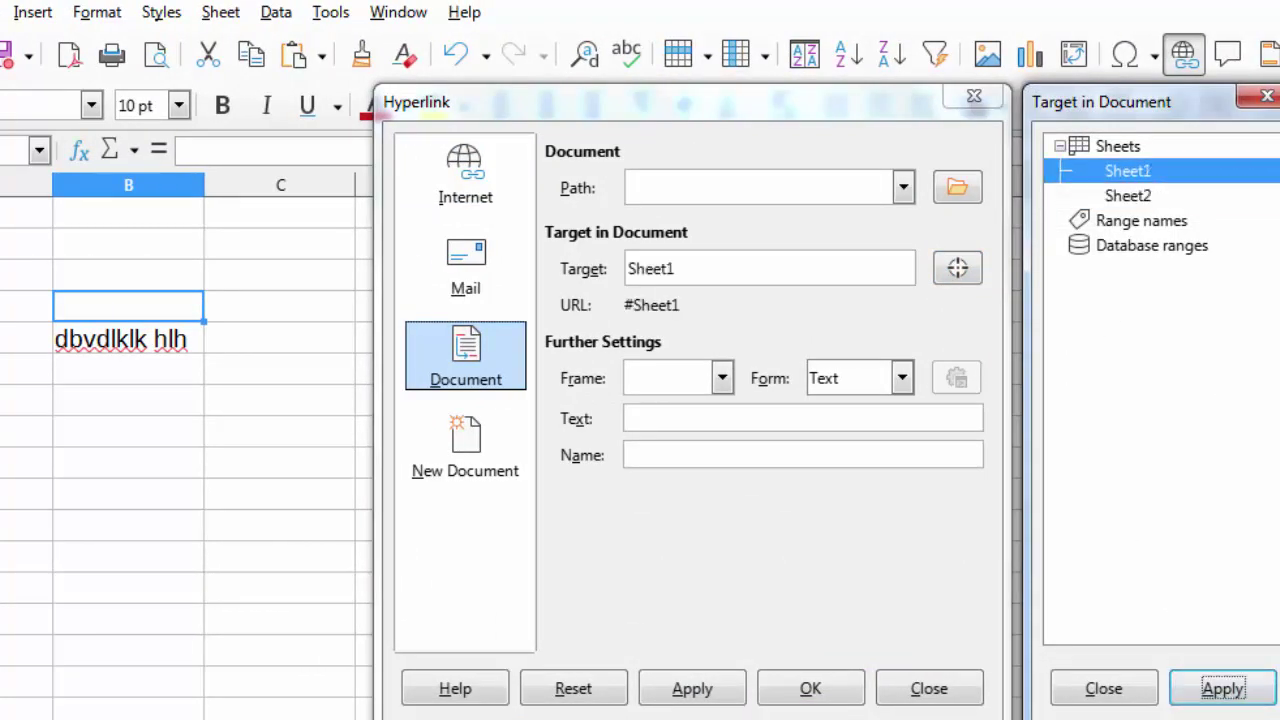
{"action": "left_click", "coordinate": [700, 418]}
{"action": "type", "text": "Back"}
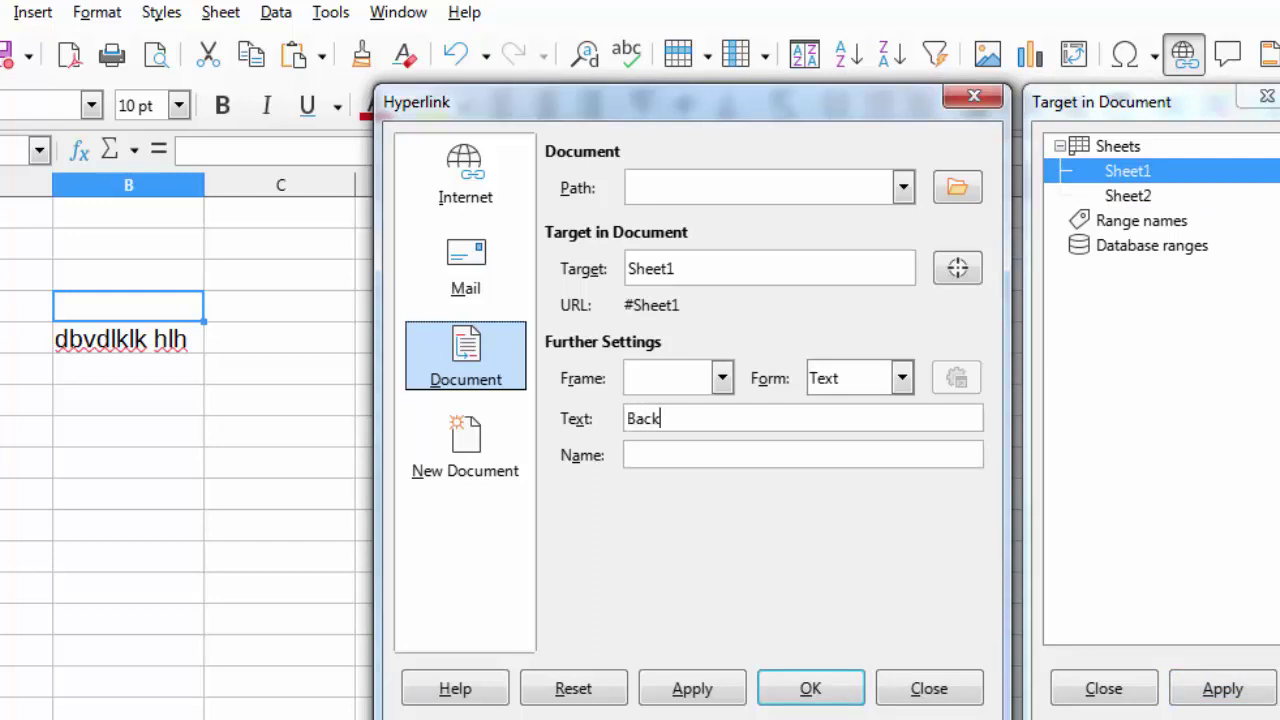
{"action": "key", "text": "Return"}
{"action": "left_click", "coordinate": [572, 494]}
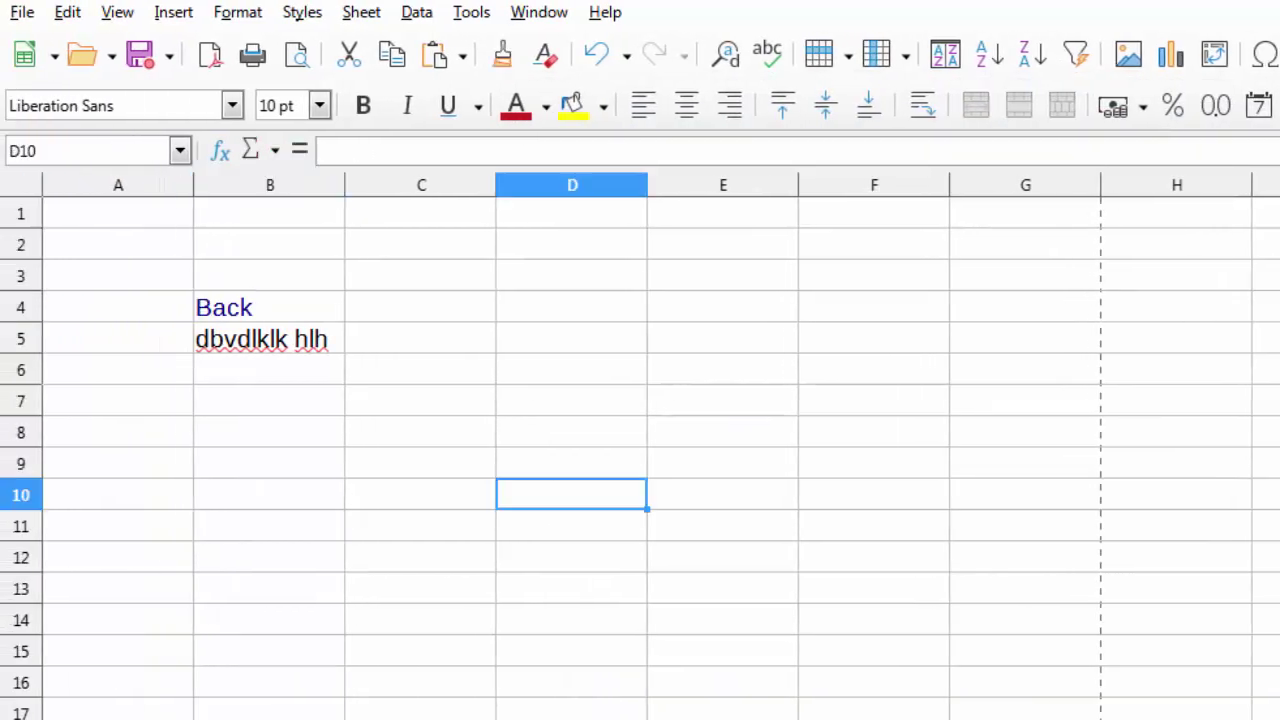
Step: Return to Sheet1 via the Back link and draw a rounded rectangle in cell F2
{"action": "left_click", "coordinate": [235, 310], "text": "ctrl"}
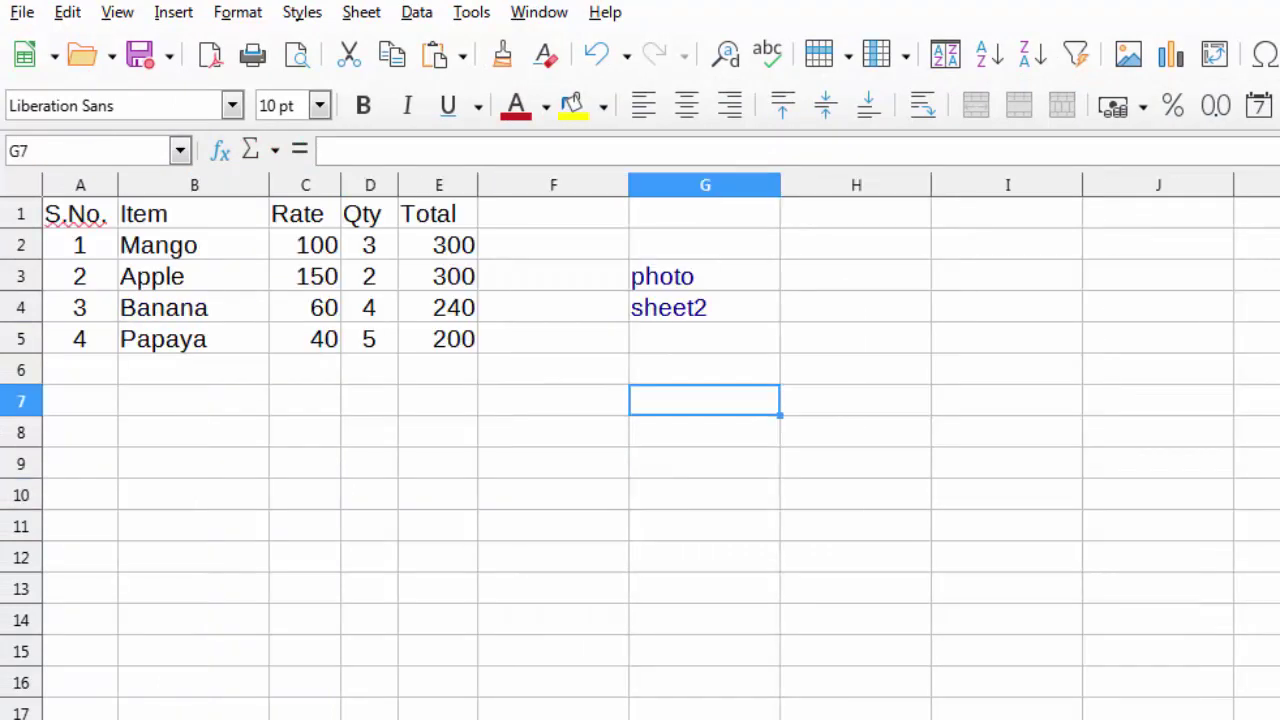
{"action": "left_click", "coordinate": [553, 400]}
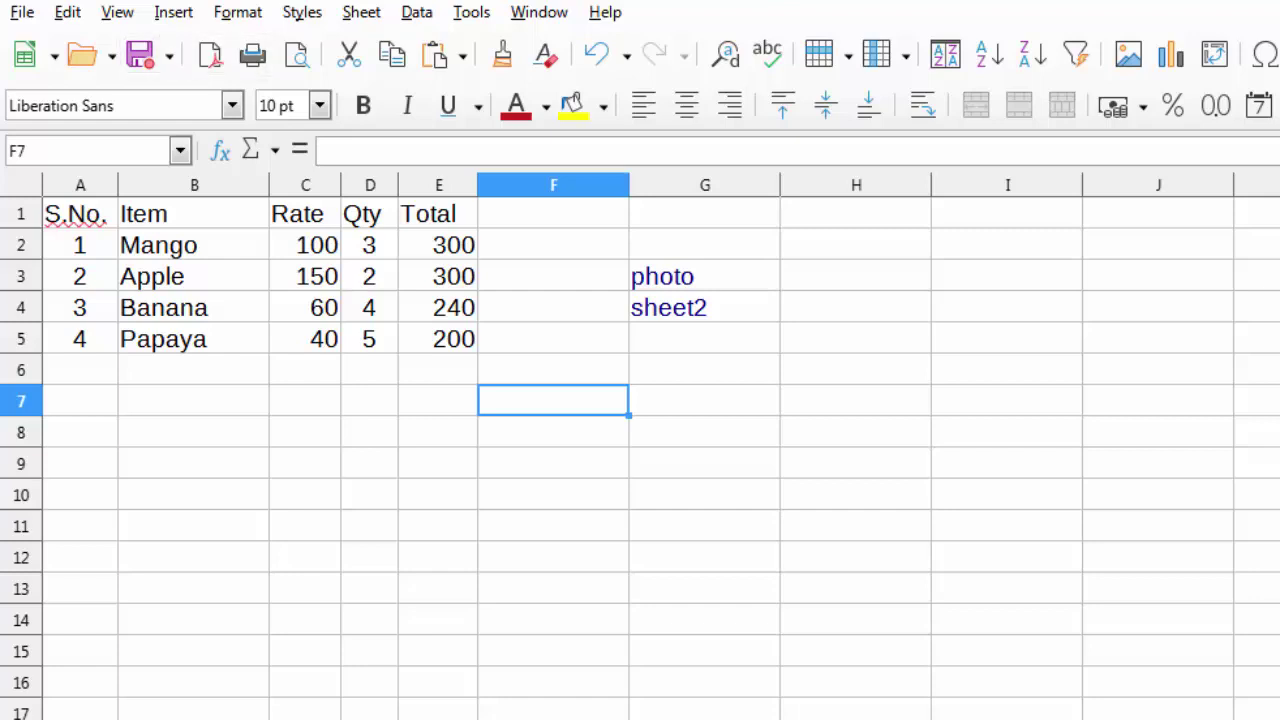
{"action": "left_click", "coordinate": [173, 12]}
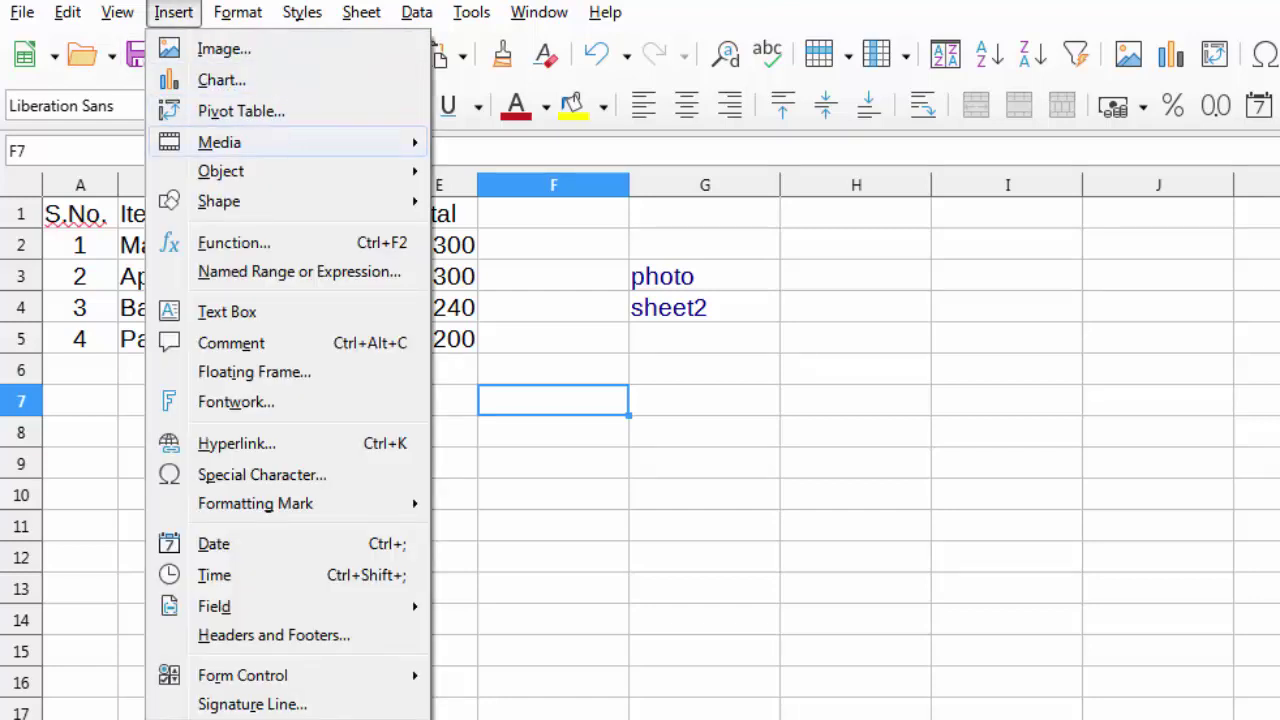
{"action": "mouse_move", "coordinate": [219, 201]}
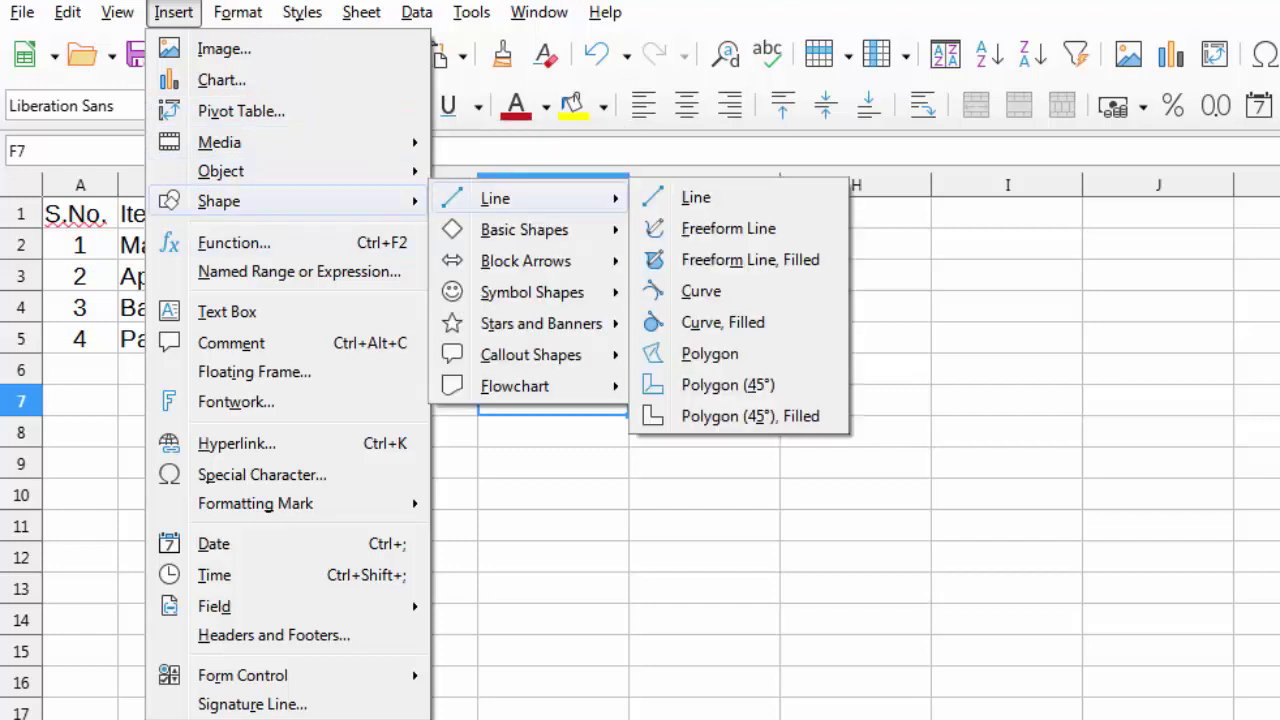
{"action": "mouse_move", "coordinate": [524, 229]}
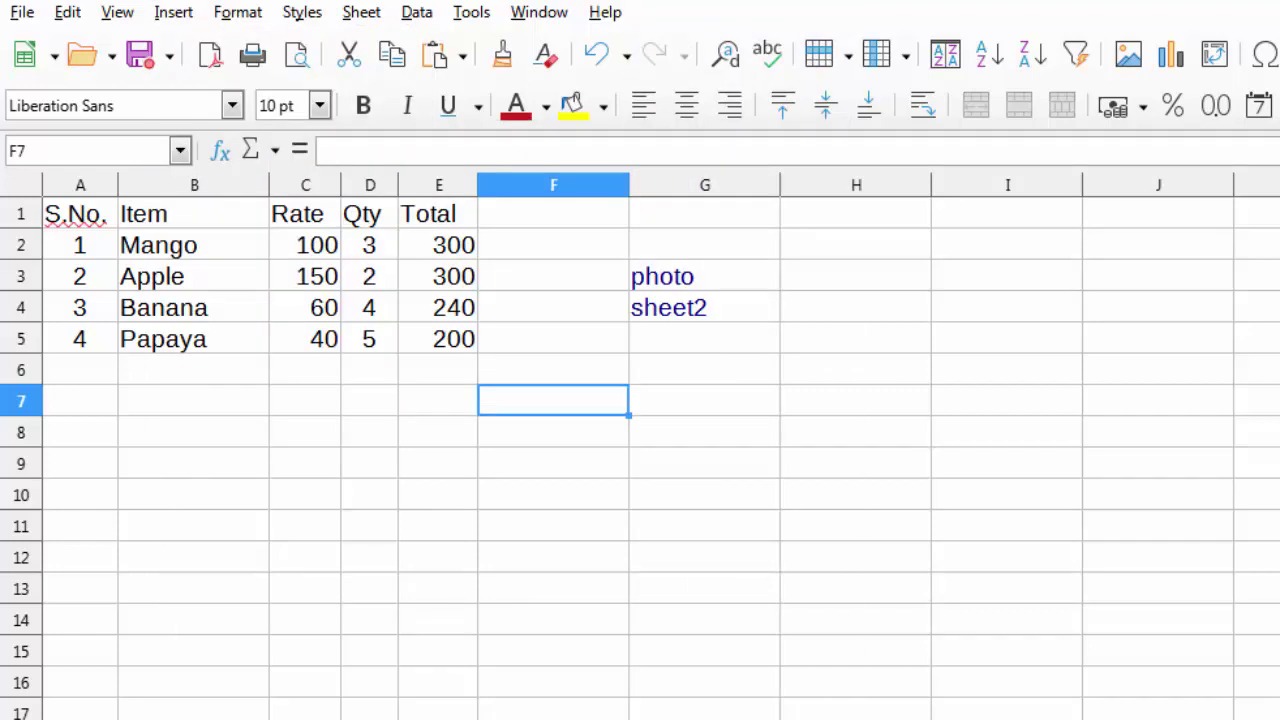
{"action": "left_click", "coordinate": [750, 17]}
{"action": "left_click_drag", "start_coordinate": [508, 224], "coordinate": [612, 256]}
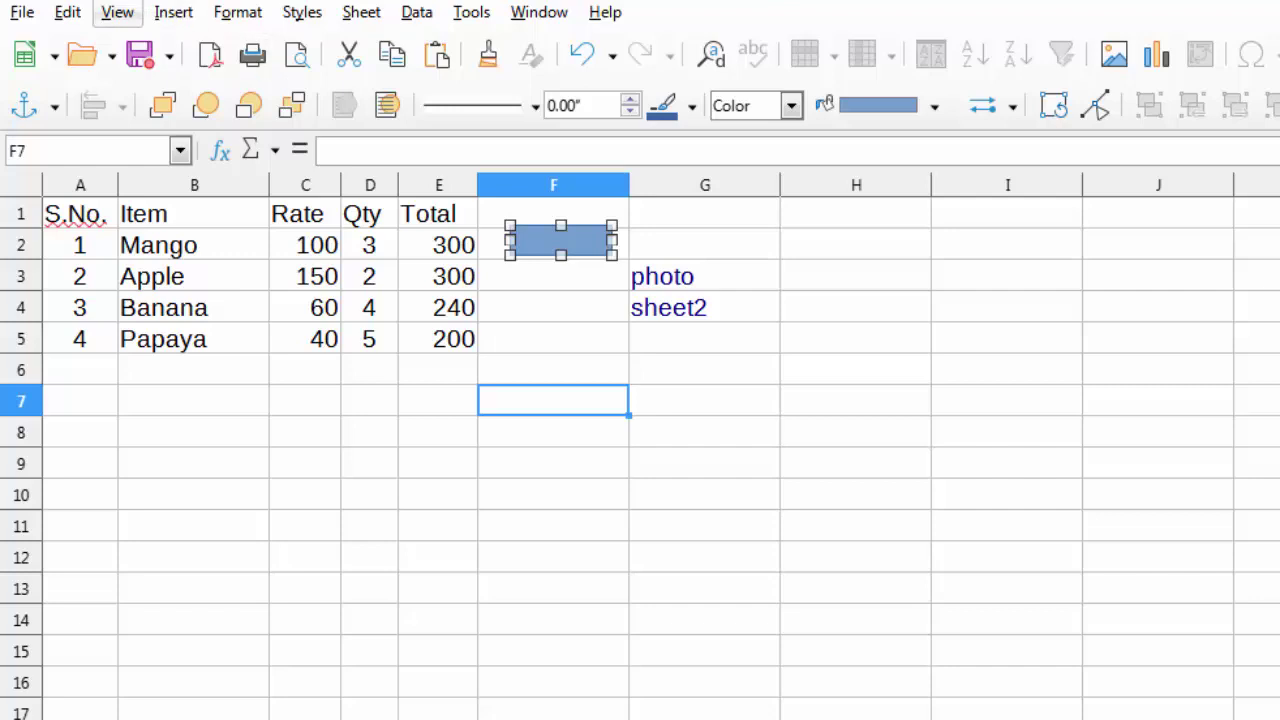
{"action": "left_click", "coordinate": [173, 12]}
Step: Link the rectangle to #Sheet2 with text 'sheet2', then follow it to Sheet2
{"action": "left_click", "coordinate": [230, 441]}
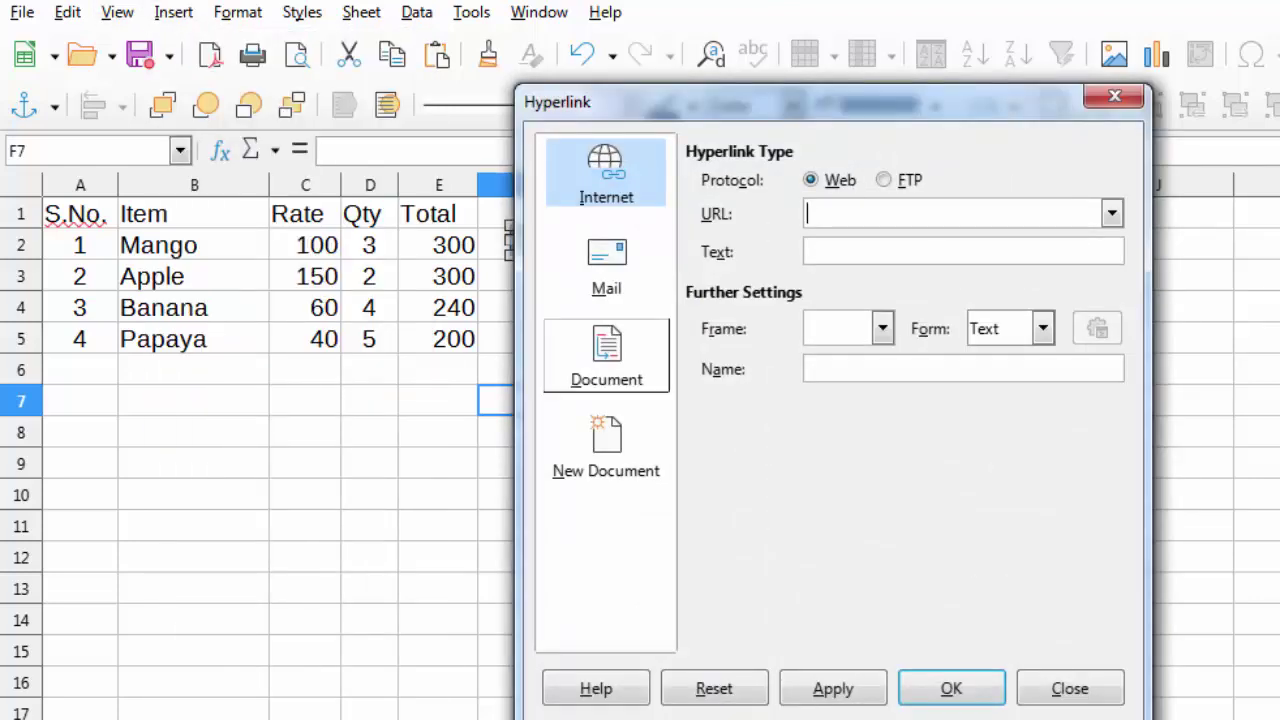
{"action": "left_click", "coordinate": [606, 355]}
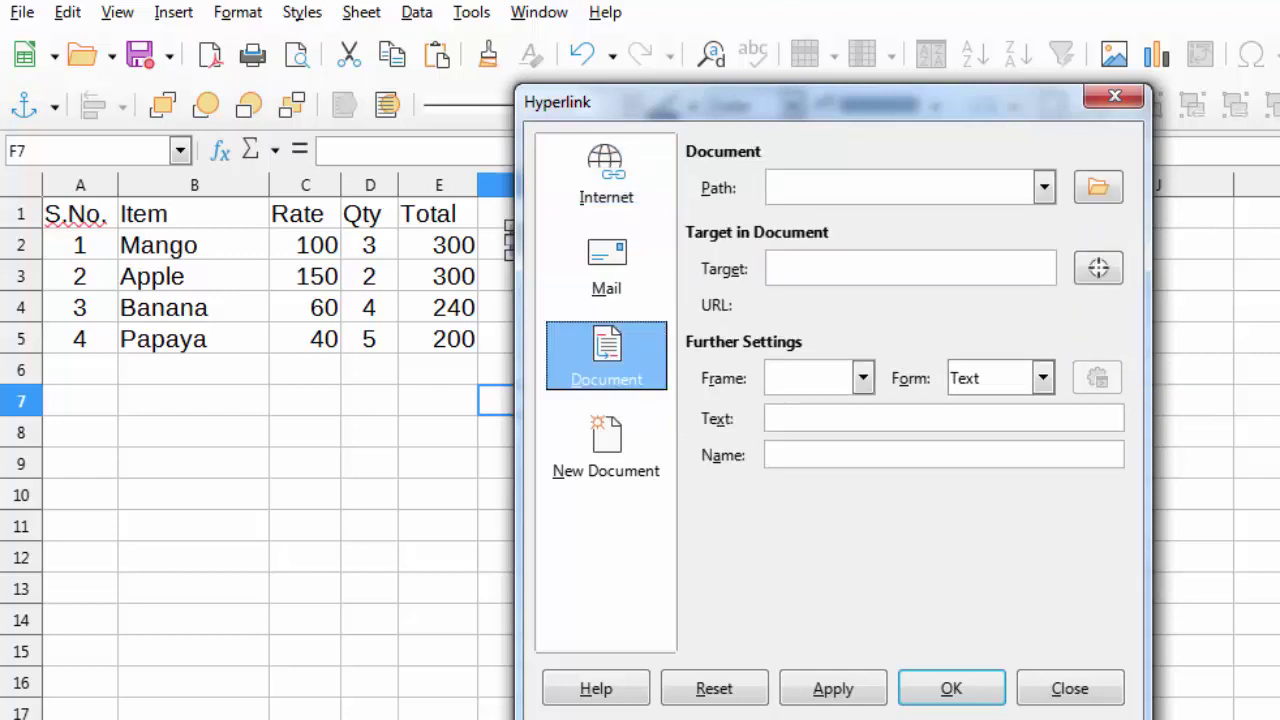
{"action": "left_click", "coordinate": [1098, 268]}
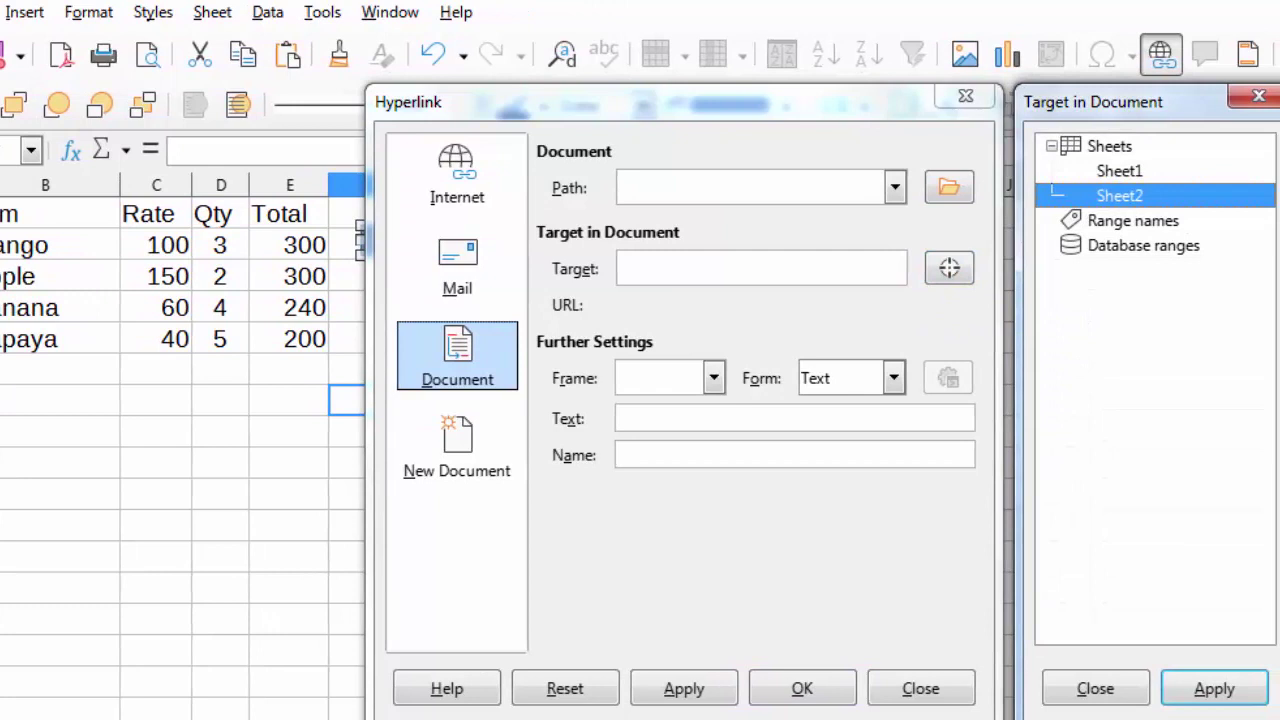
{"action": "left_click", "coordinate": [1214, 688]}
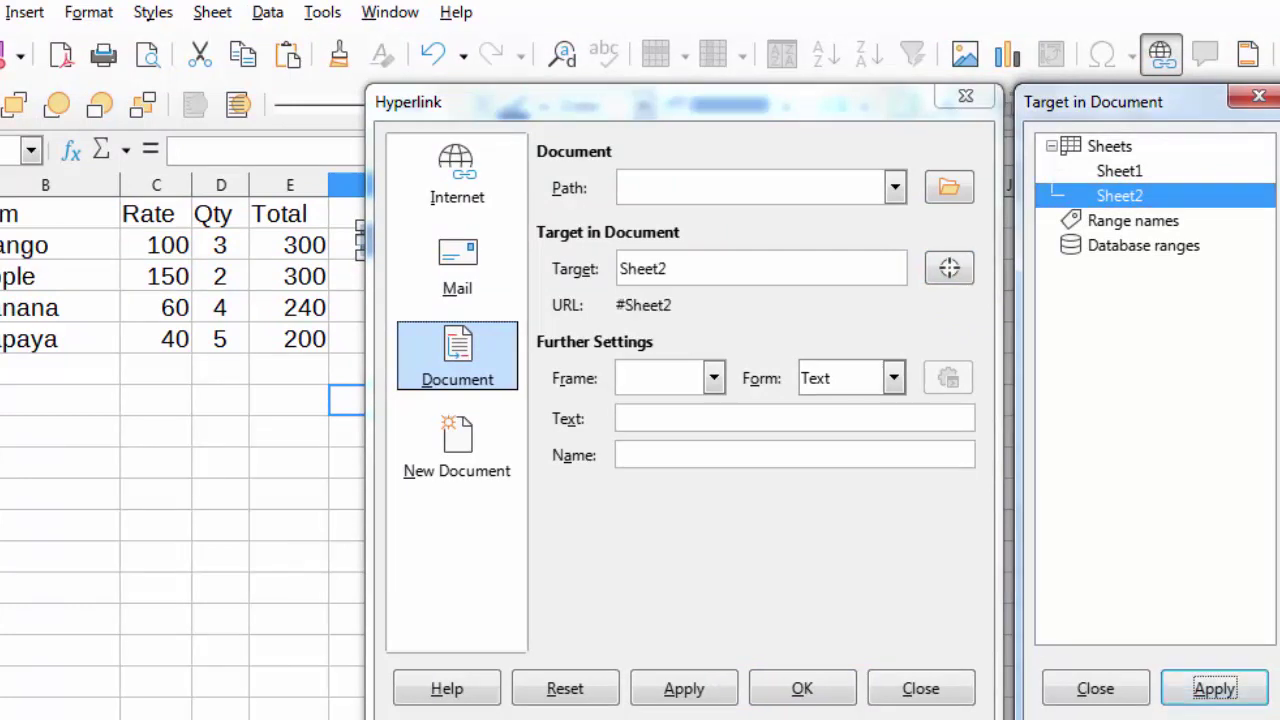
{"action": "left_click", "coordinate": [620, 418]}
{"action": "type", "text": "sheet"}
{"action": "type", "text": "2"}
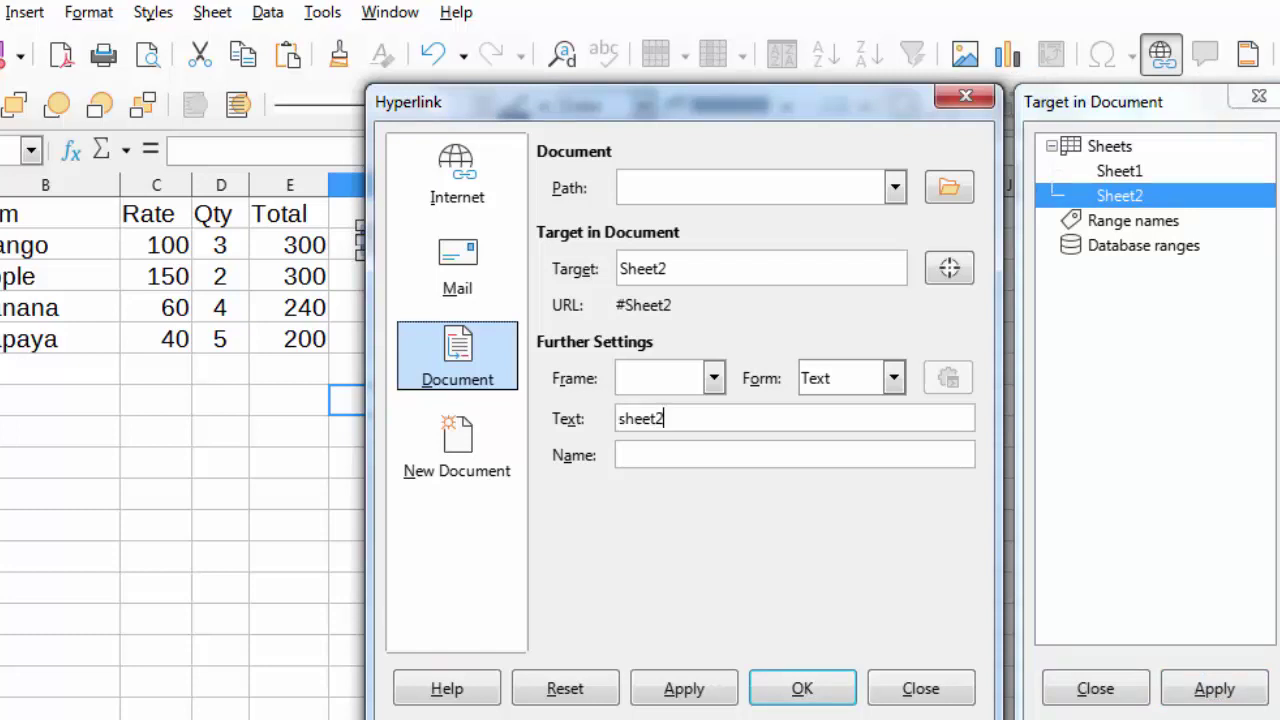
{"action": "left_click", "coordinate": [802, 688]}
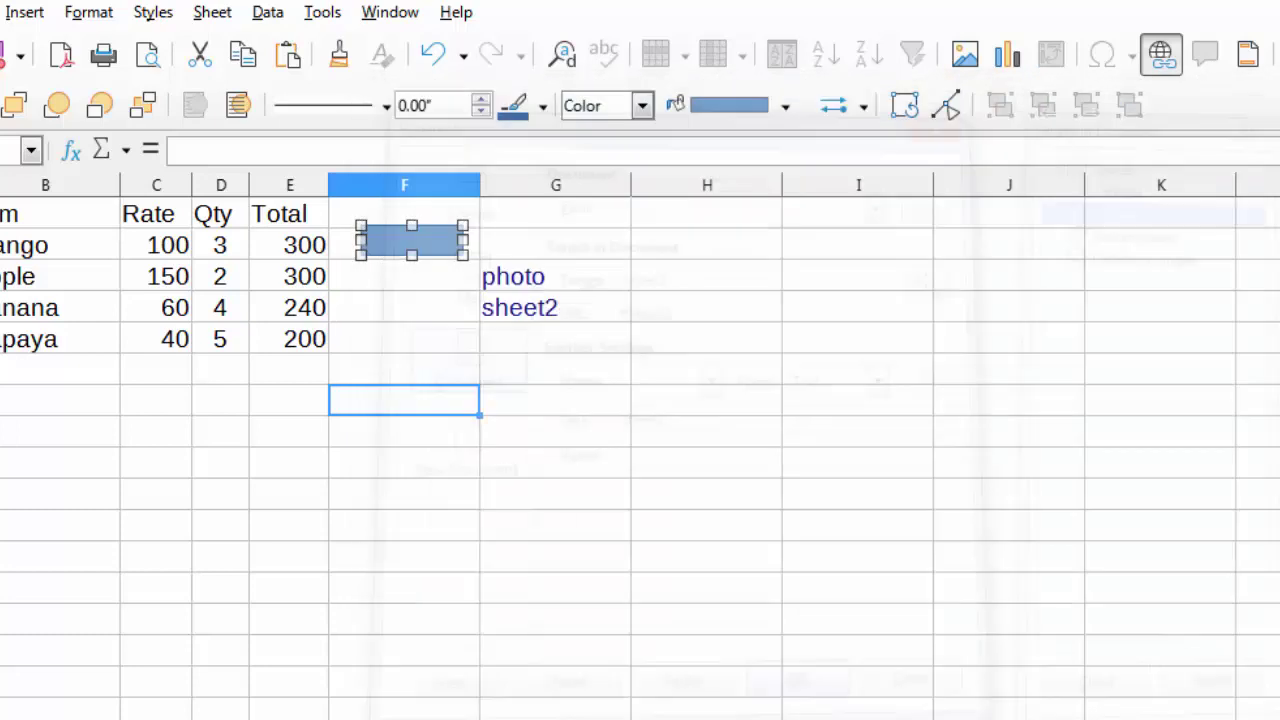
{"action": "left_click", "coordinate": [405, 336]}
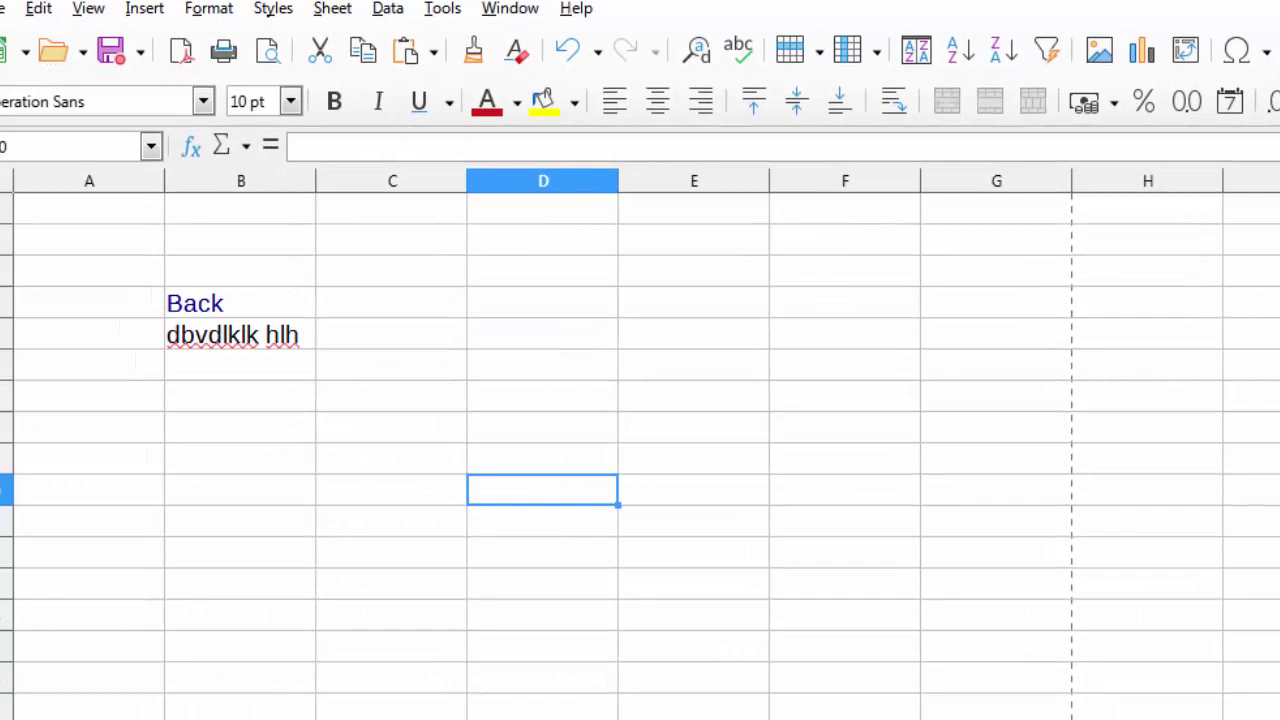
Step: Follow the Back link to Sheet1 and flip between the two sheets
{"action": "left_click", "coordinate": [205, 310], "text": "ctrl"}
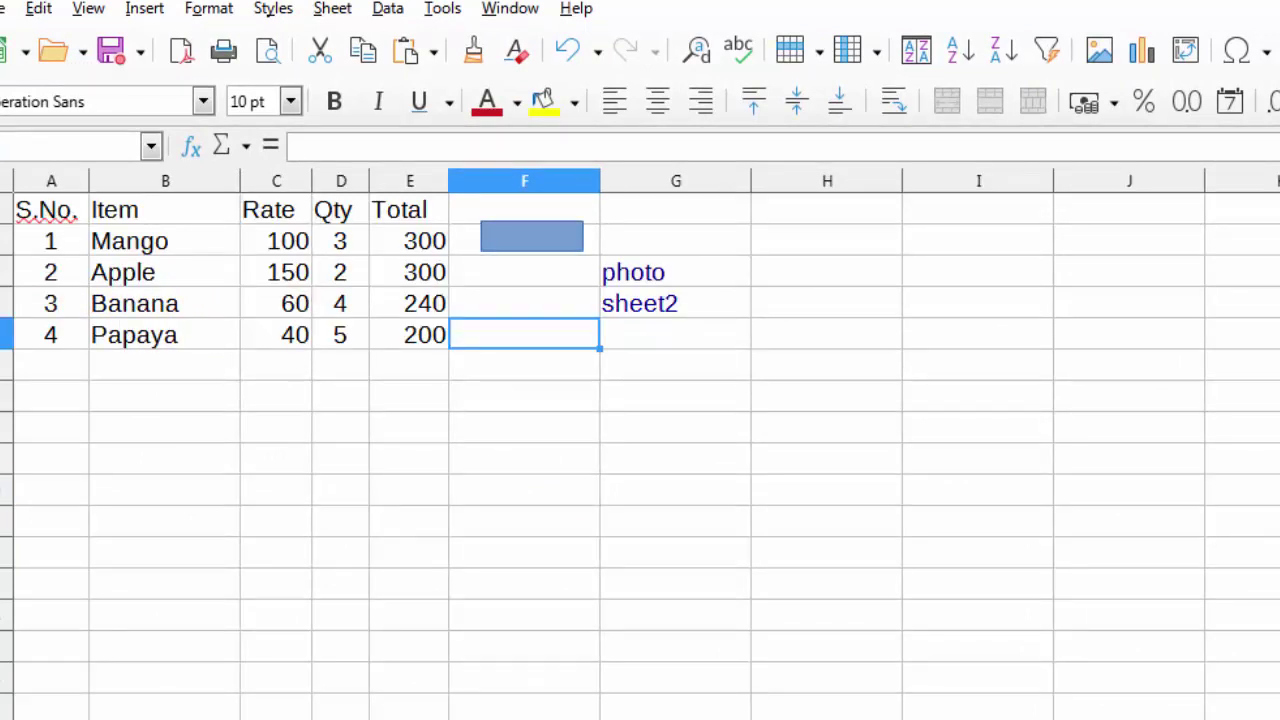
{"action": "key", "text": "ctrl+Page_Down"}
{"action": "key", "text": "ctrl+Page_Up"}
Step: Label the rectangle 'sheet2', recheck both sheets, and end on an empty Sheet1 cell
{"action": "left_click", "coordinate": [531, 236]}
{"action": "type", "text": "sheet2"}
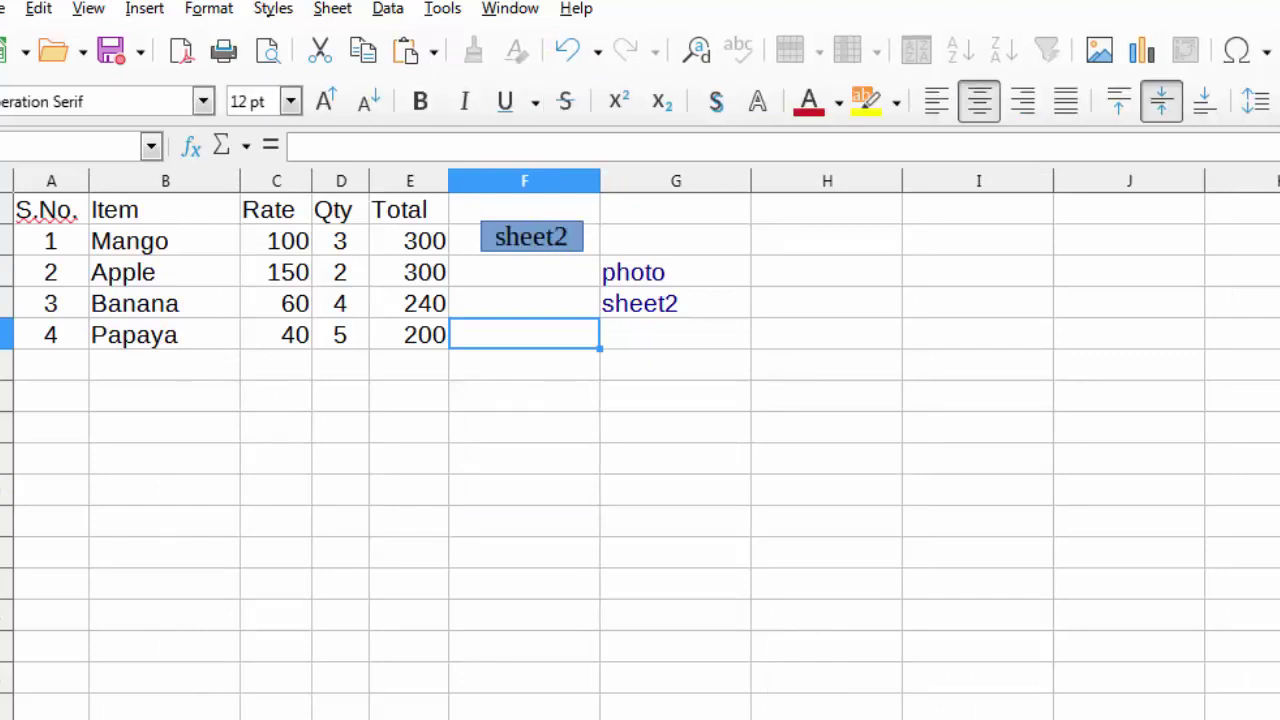
{"action": "key", "text": "Escape"}
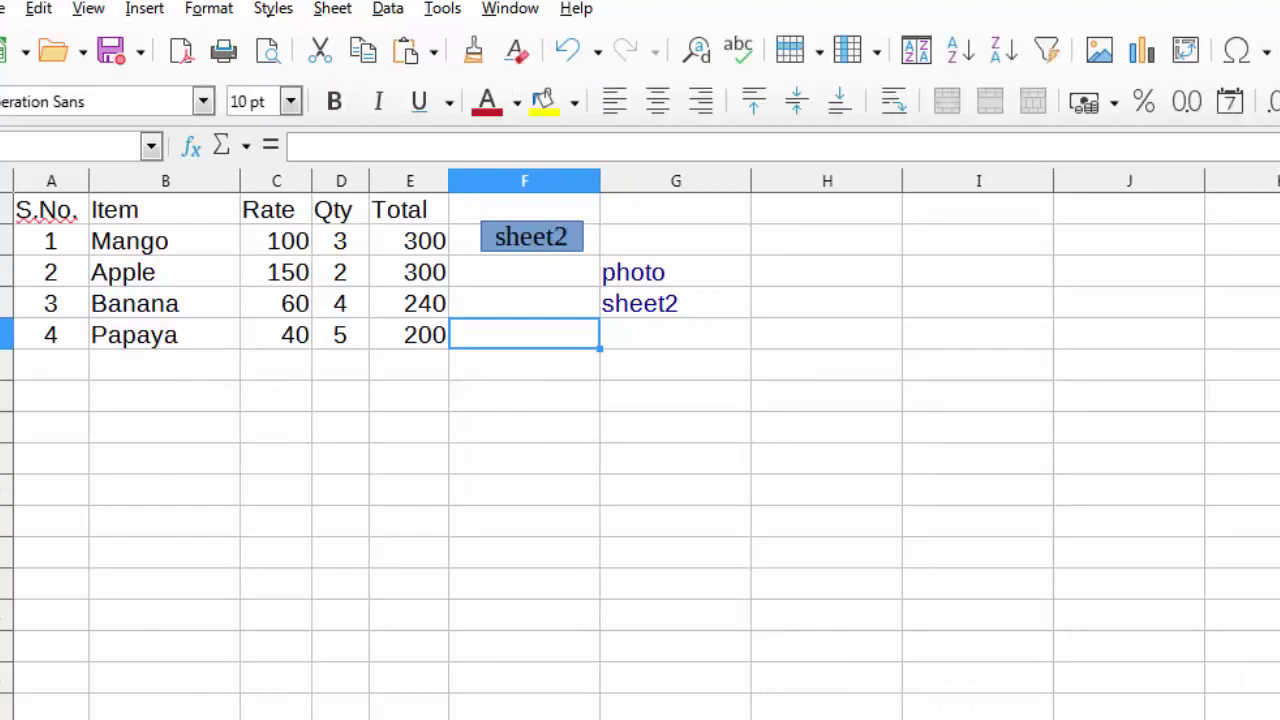
{"action": "key", "text": "ctrl+Page_Down"}
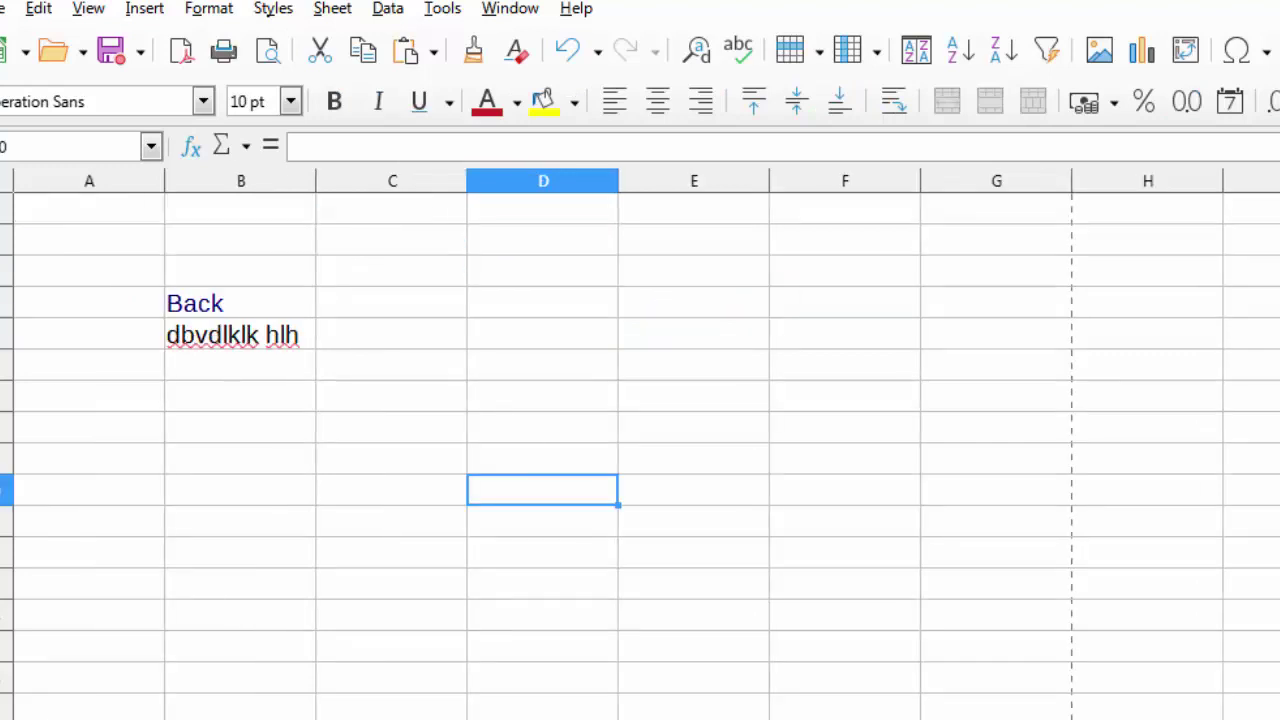
{"action": "key", "text": "ctrl+Page_Up"}
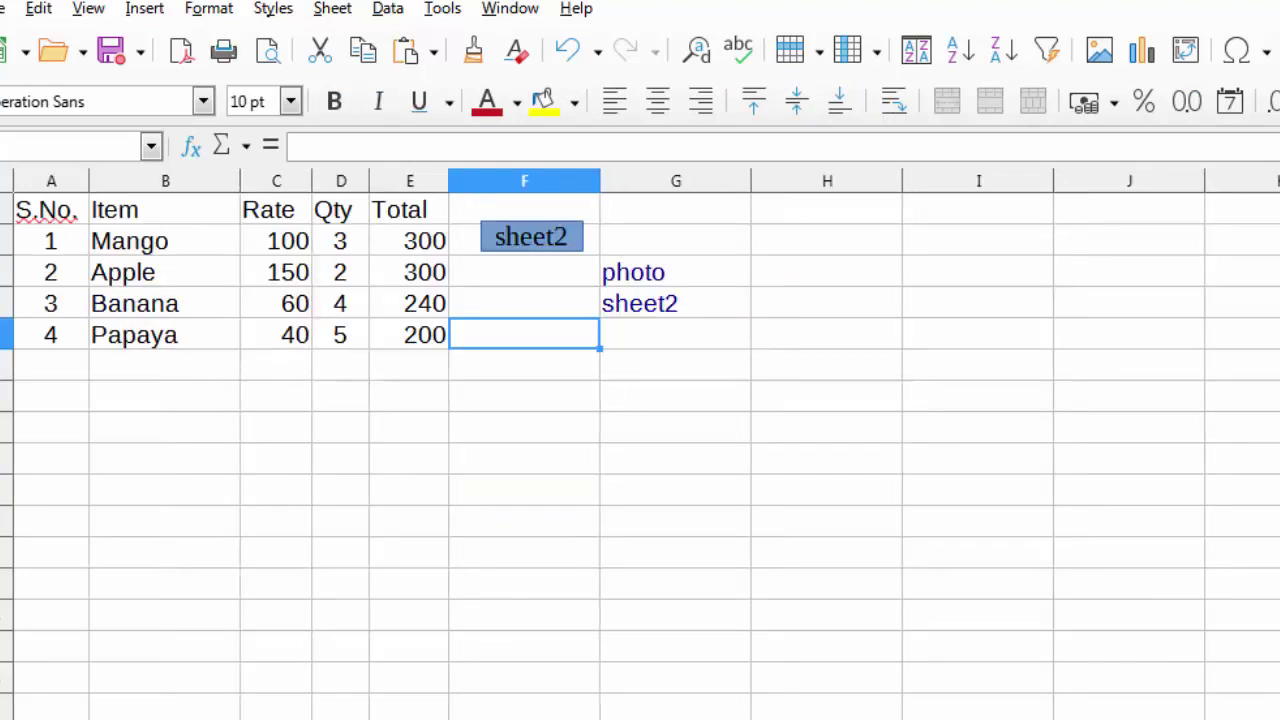
{"action": "left_click", "coordinate": [524, 427]}
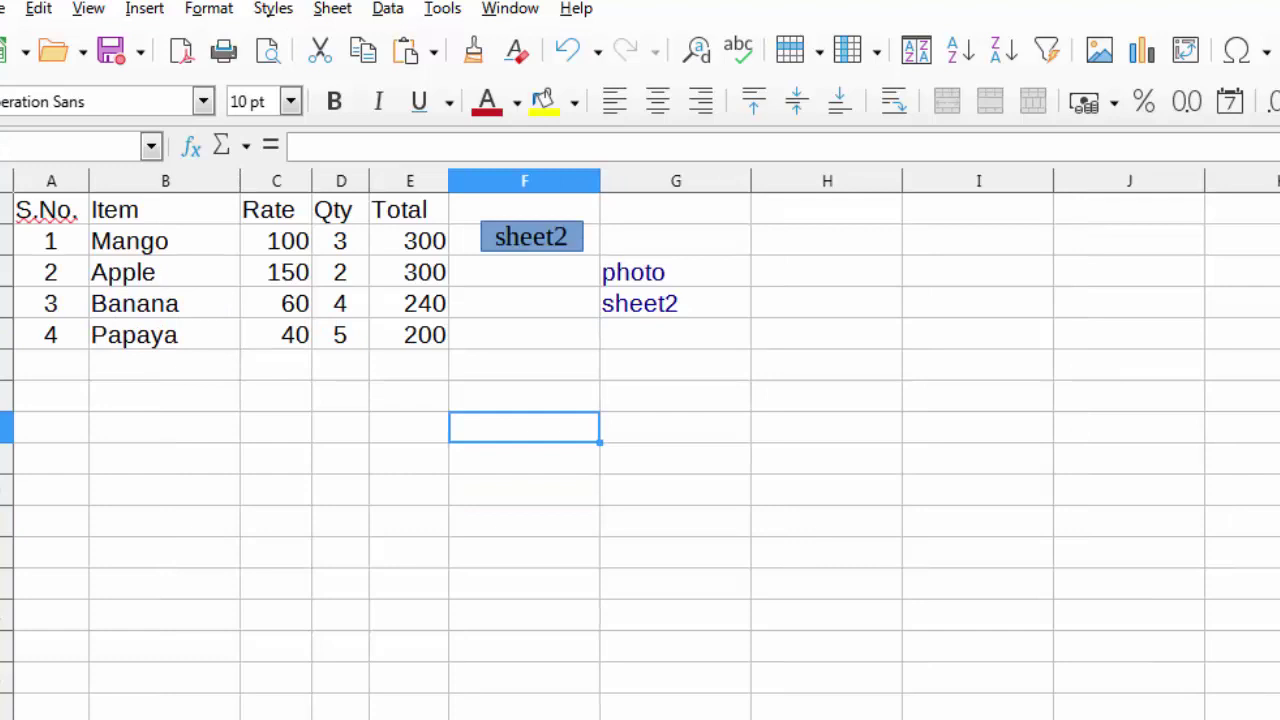
Step: Browse the Insert menu's Field and Form Control submenus, then move across to the Format menu
{"action": "key", "text": "alt+i"}
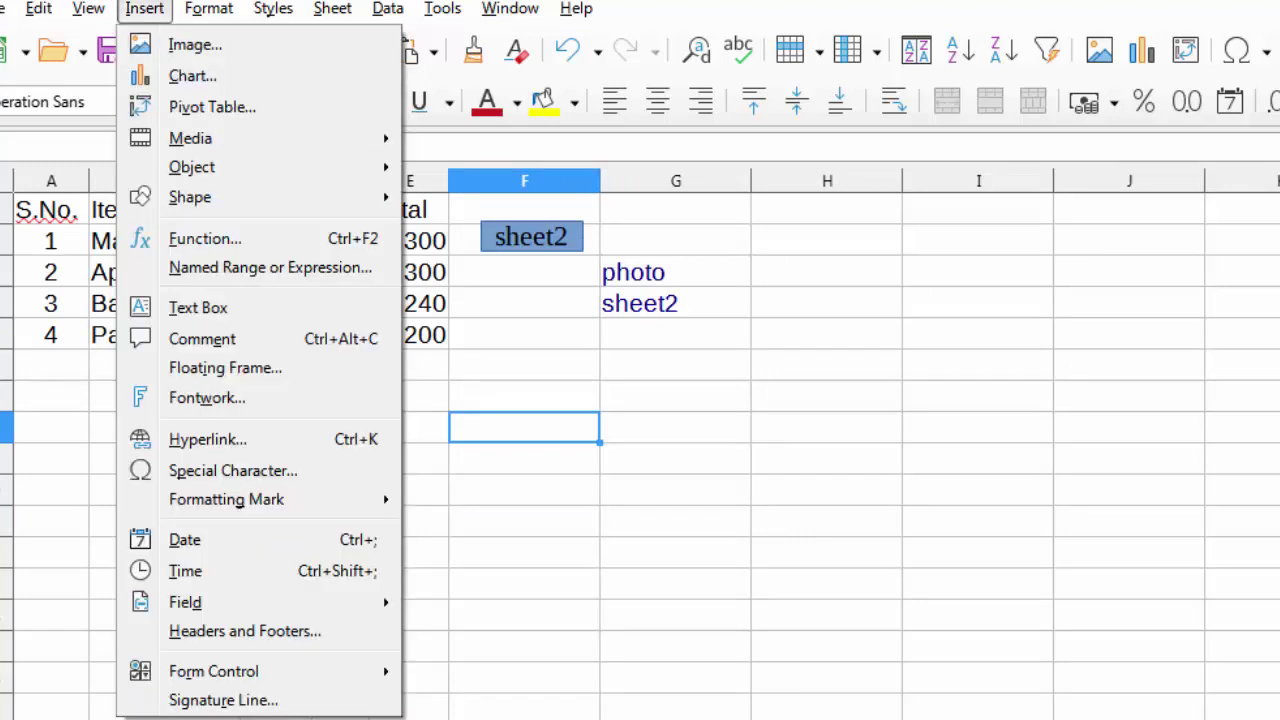
{"action": "key", "text": "Up"}
{"action": "key", "text": "Down"}
{"action": "key", "text": "Down"}
{"action": "key", "text": "Down"}
{"action": "key", "text": "Down"}
{"action": "key", "text": "Right"}
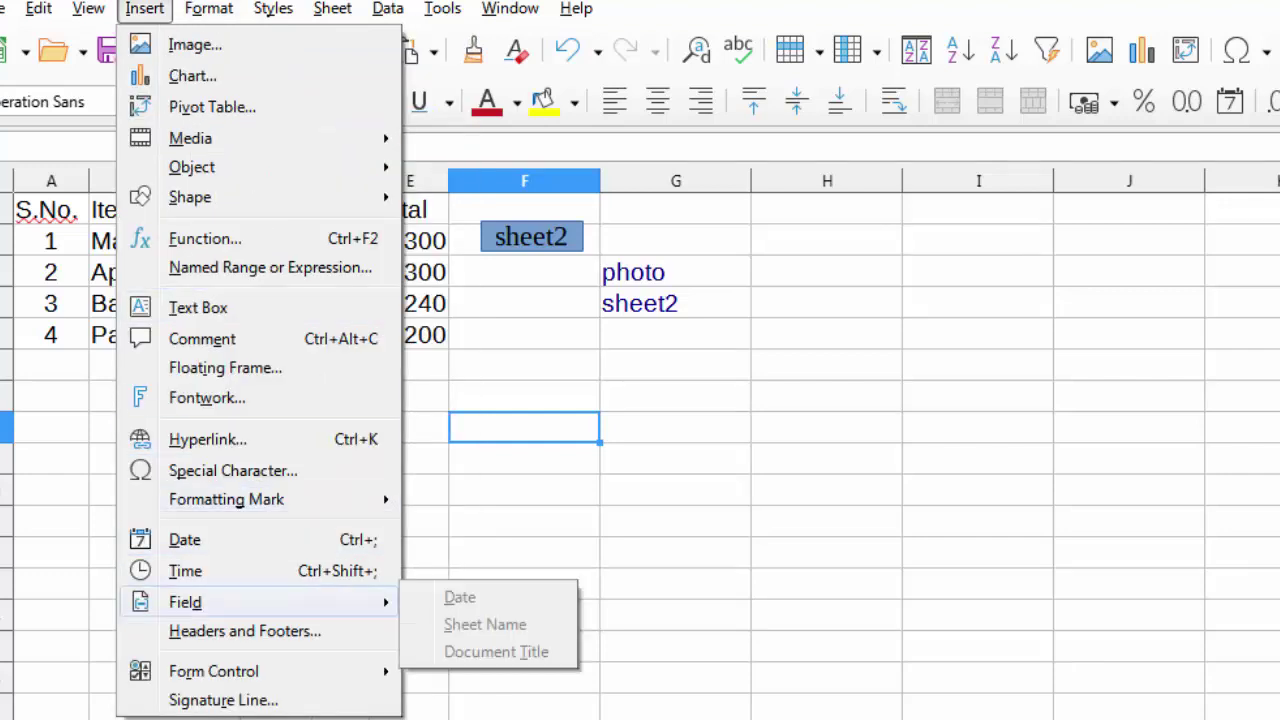
{"action": "key", "text": "Down"}
{"action": "key", "text": "Down"}
{"action": "key", "text": "Right"}
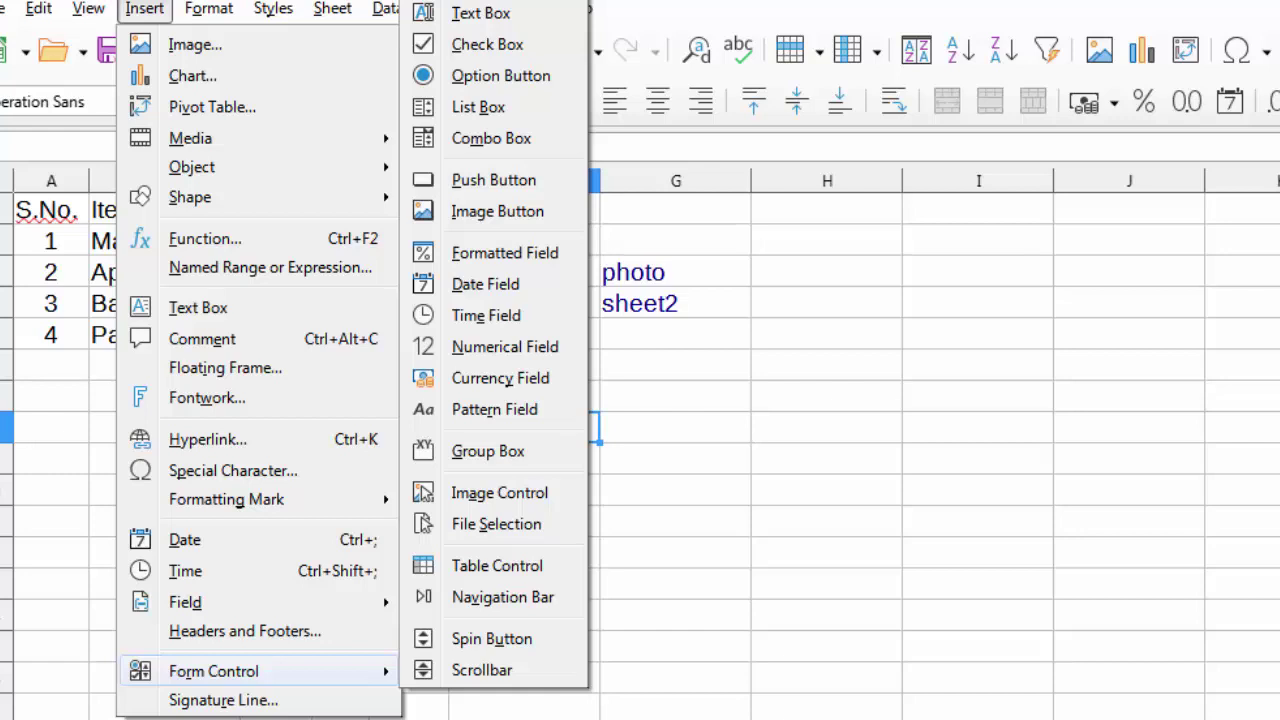
{"action": "key", "text": "Up"}
{"action": "key", "text": "Up"}
{"action": "key", "text": "Up"}
{"action": "key", "text": "Right"}
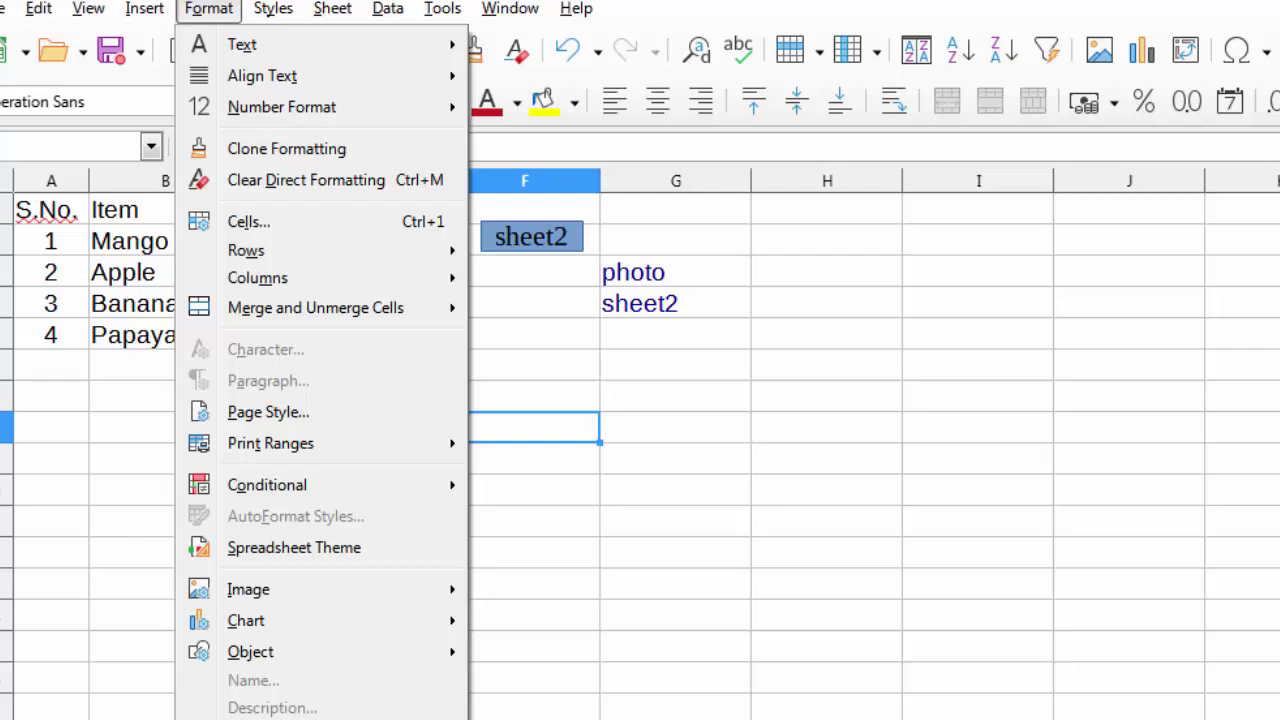
Step: Check Format > Rows and Columns, close the menu, and select cells E7 through G7
{"action": "mouse_move", "coordinate": [246, 250]}
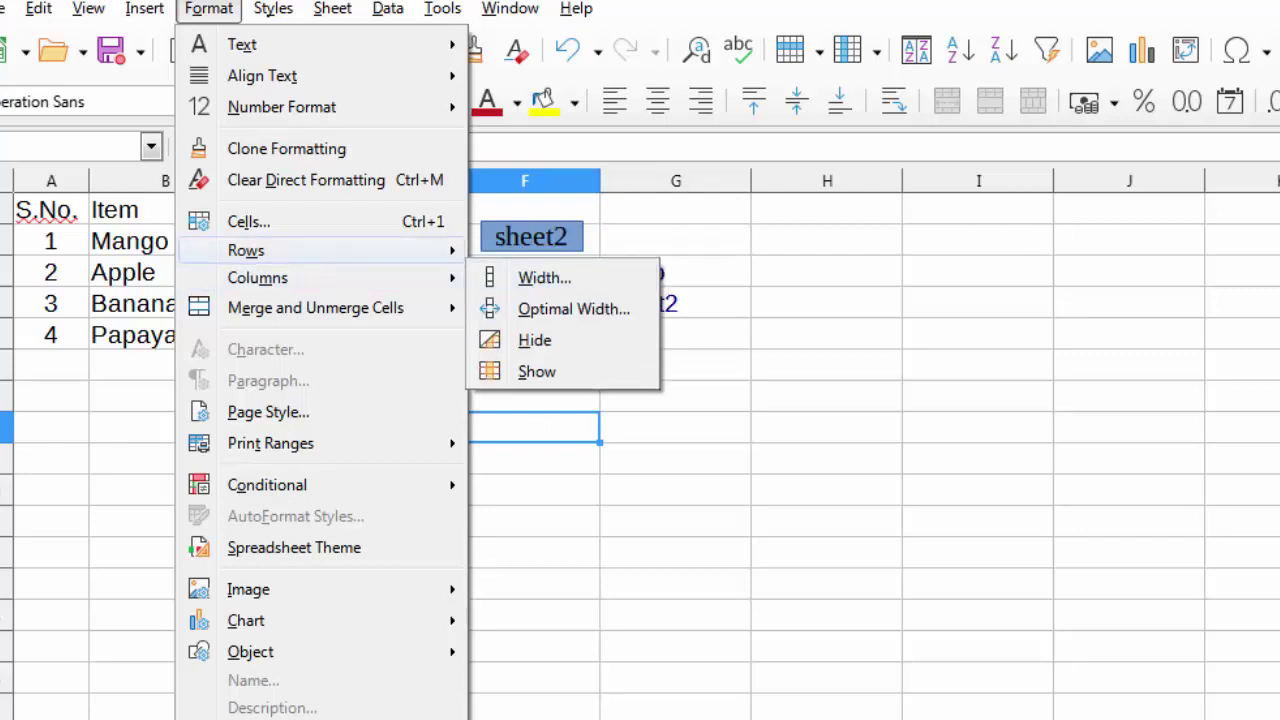
{"action": "mouse_move", "coordinate": [257, 277]}
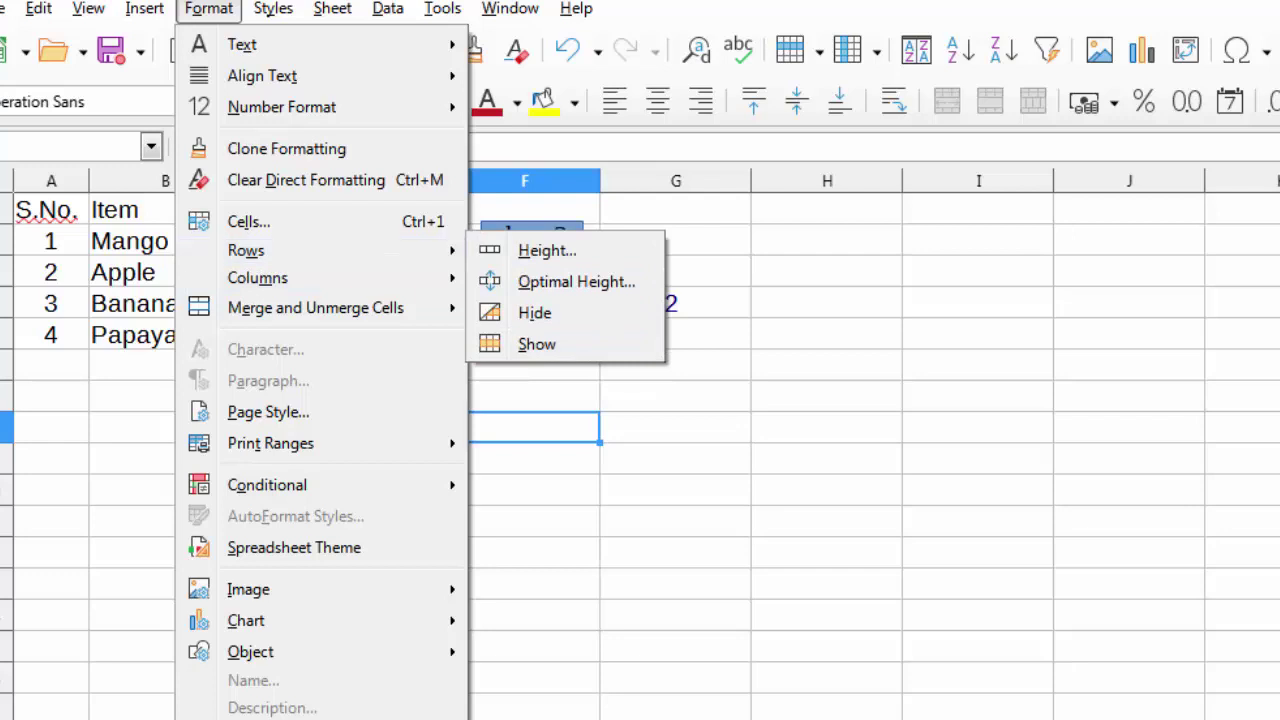
{"action": "key", "text": "Escape"}
{"action": "key", "text": "Escape"}
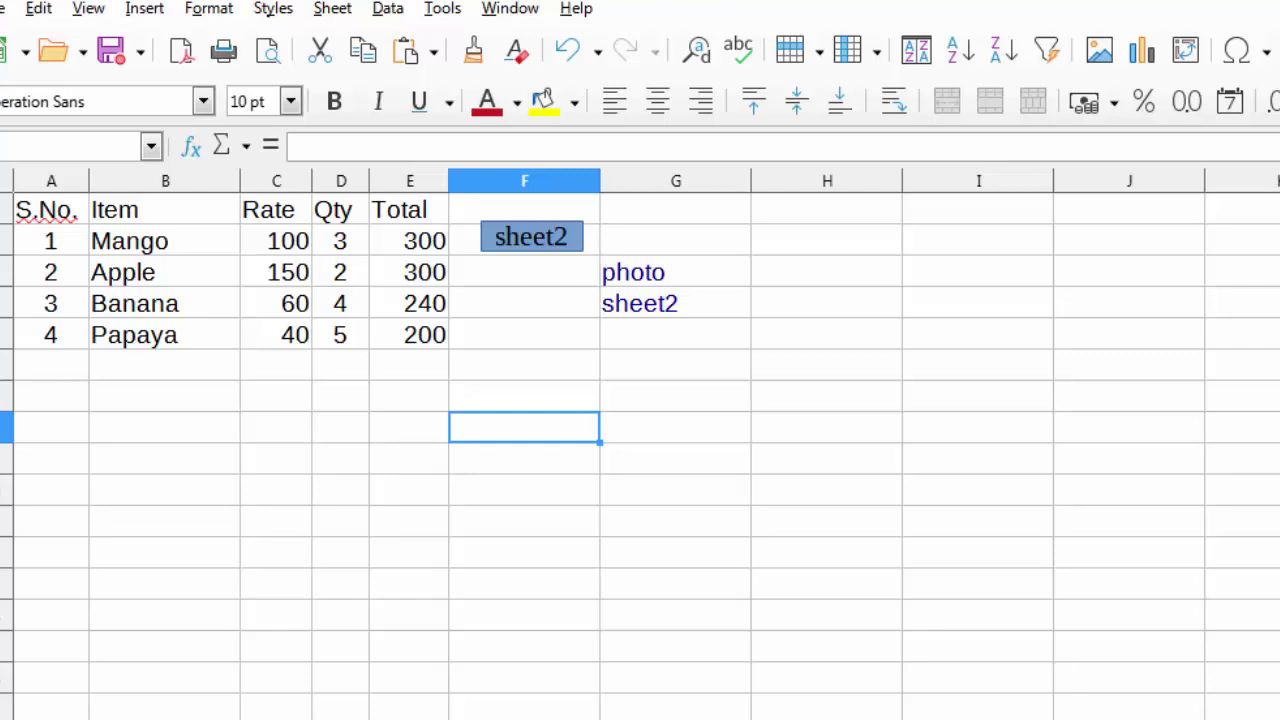
{"action": "left_click_drag", "start_coordinate": [409, 395], "coordinate": [524, 395]}
{"action": "key", "text": "shift+Right"}
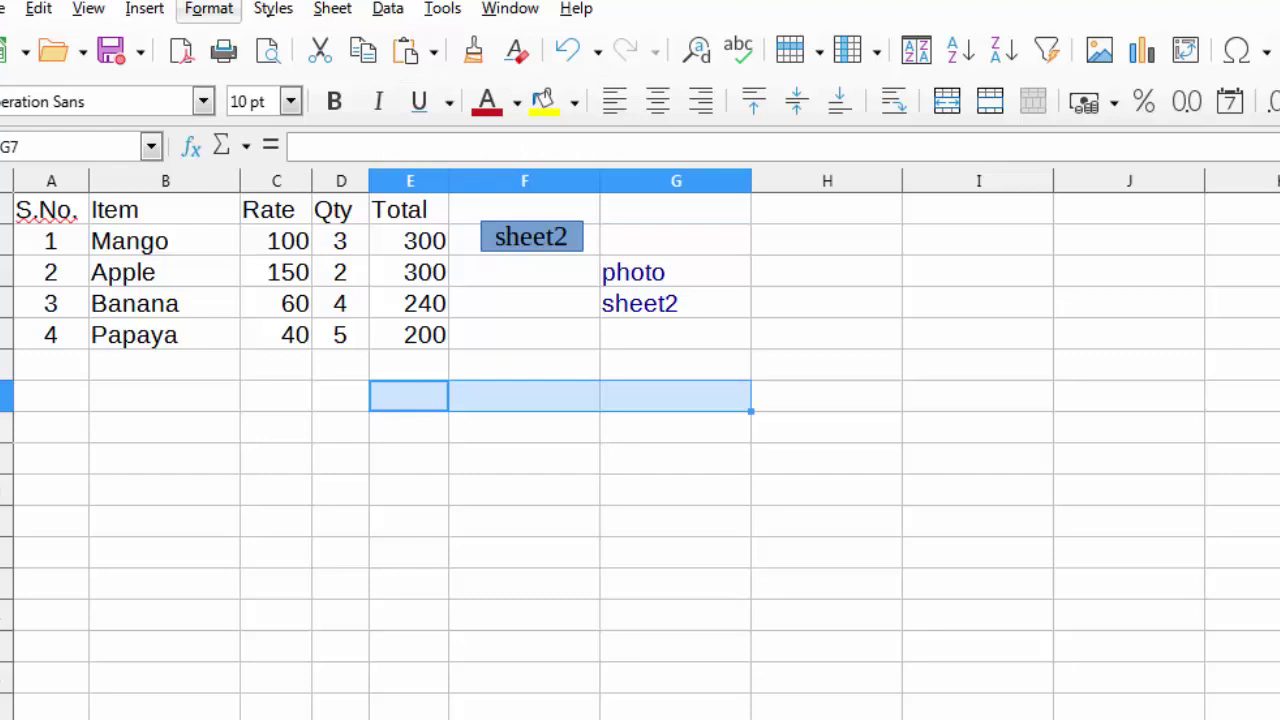
Step: Merge E7:G7 and enter 'cbcbcbcb' in the merged cell
{"action": "left_click", "coordinate": [208, 8]}
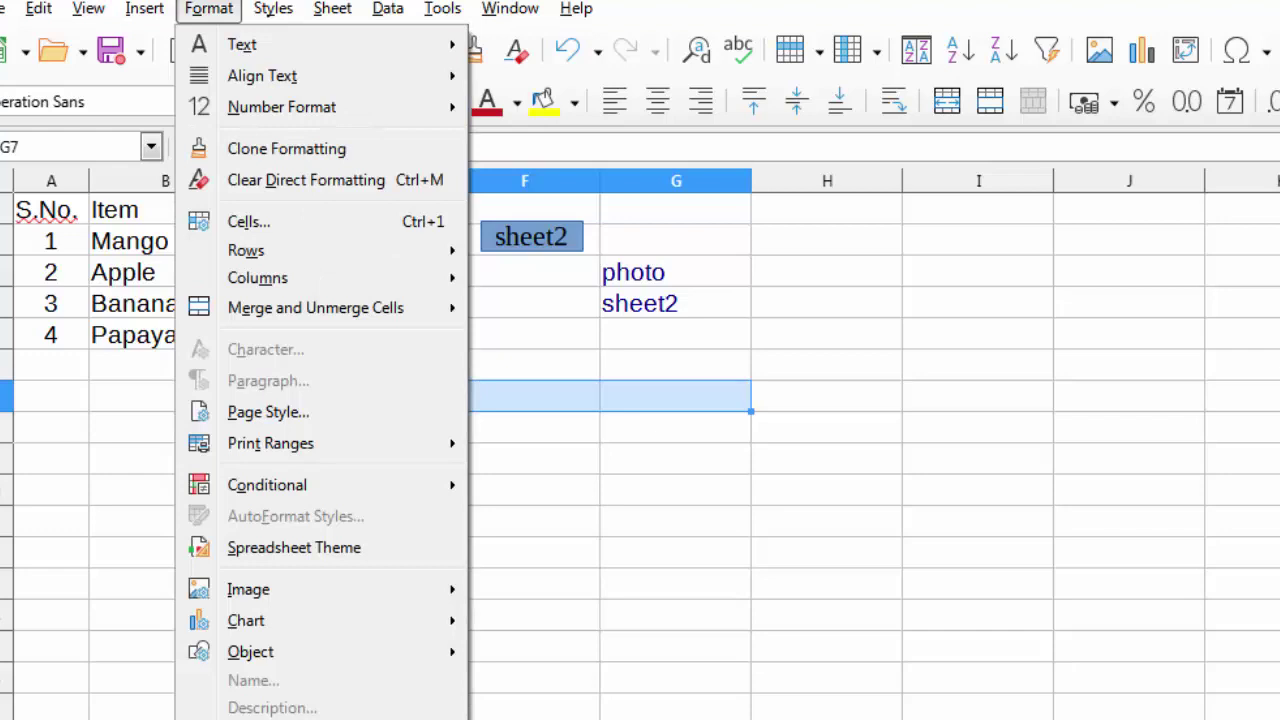
{"action": "mouse_move", "coordinate": [315, 308]}
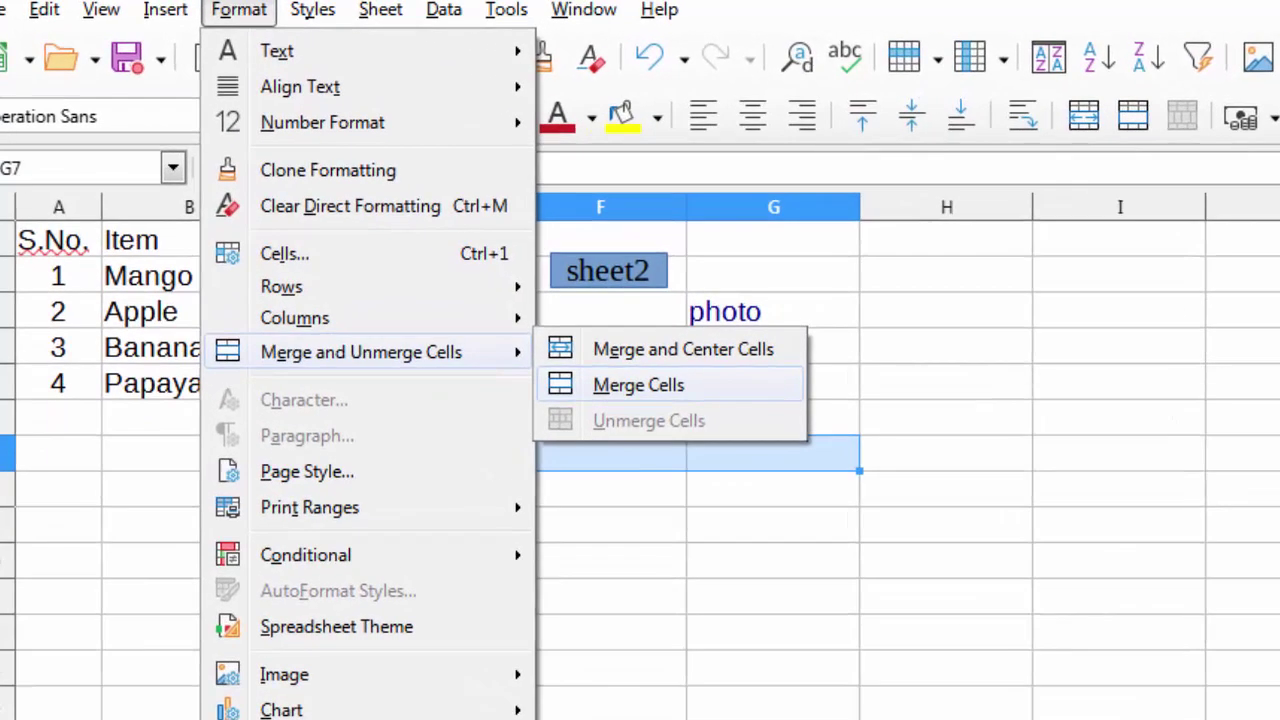
{"action": "left_click", "coordinate": [638, 385]}
{"action": "type", "text": "cbcbcbcb"}
{"action": "key", "text": "Return"}
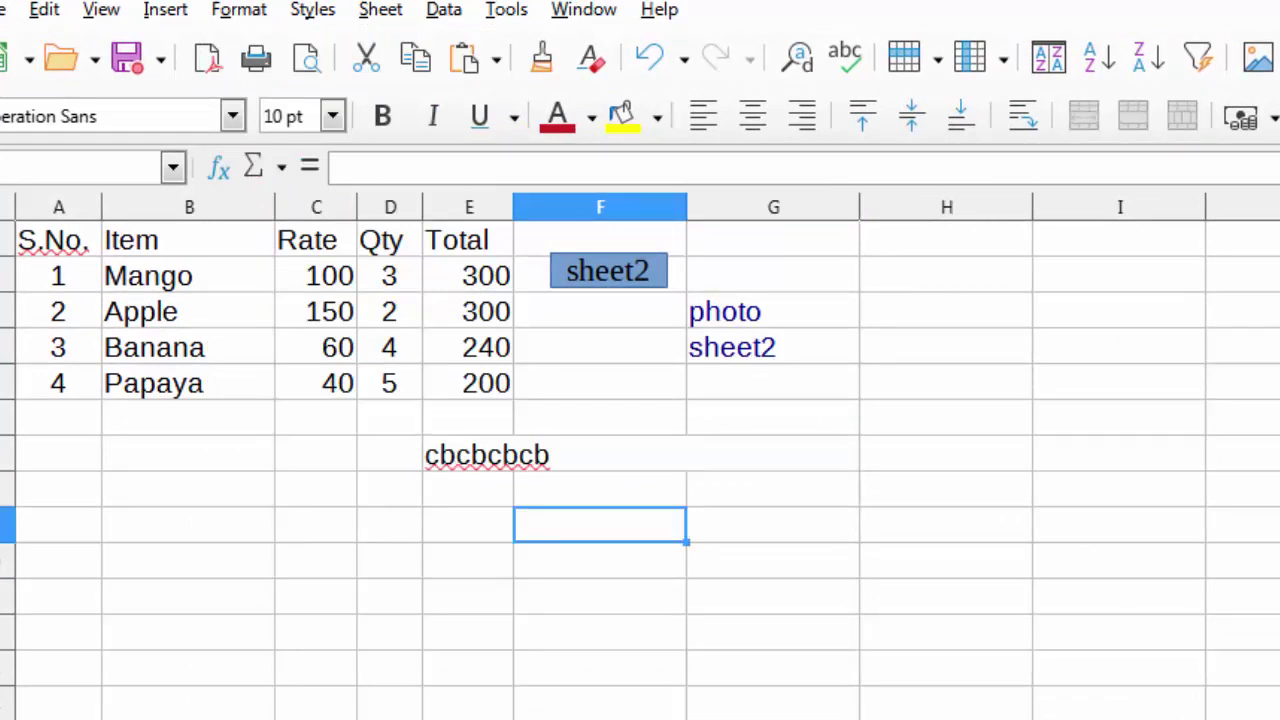
Step: Select E8:G8 and apply Merge and Center Cells
{"action": "left_click_drag", "start_coordinate": [468, 489], "coordinate": [773, 489]}
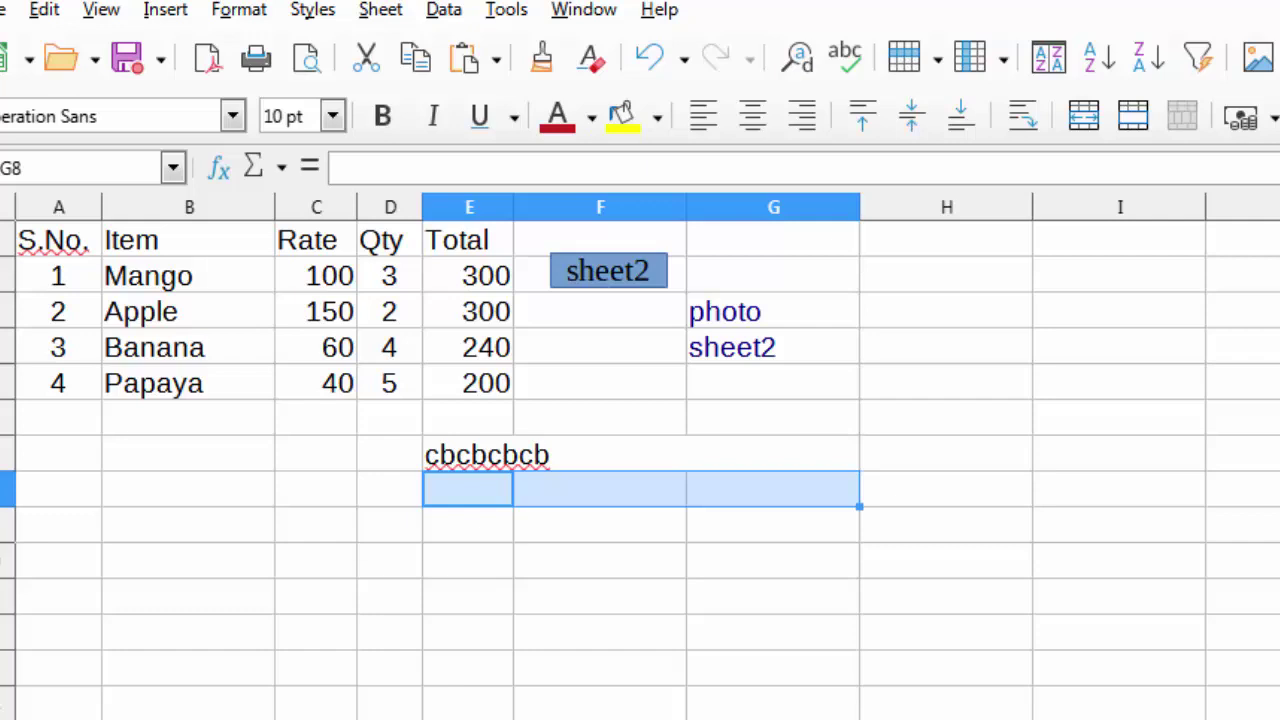
{"action": "left_click", "coordinate": [239, 9]}
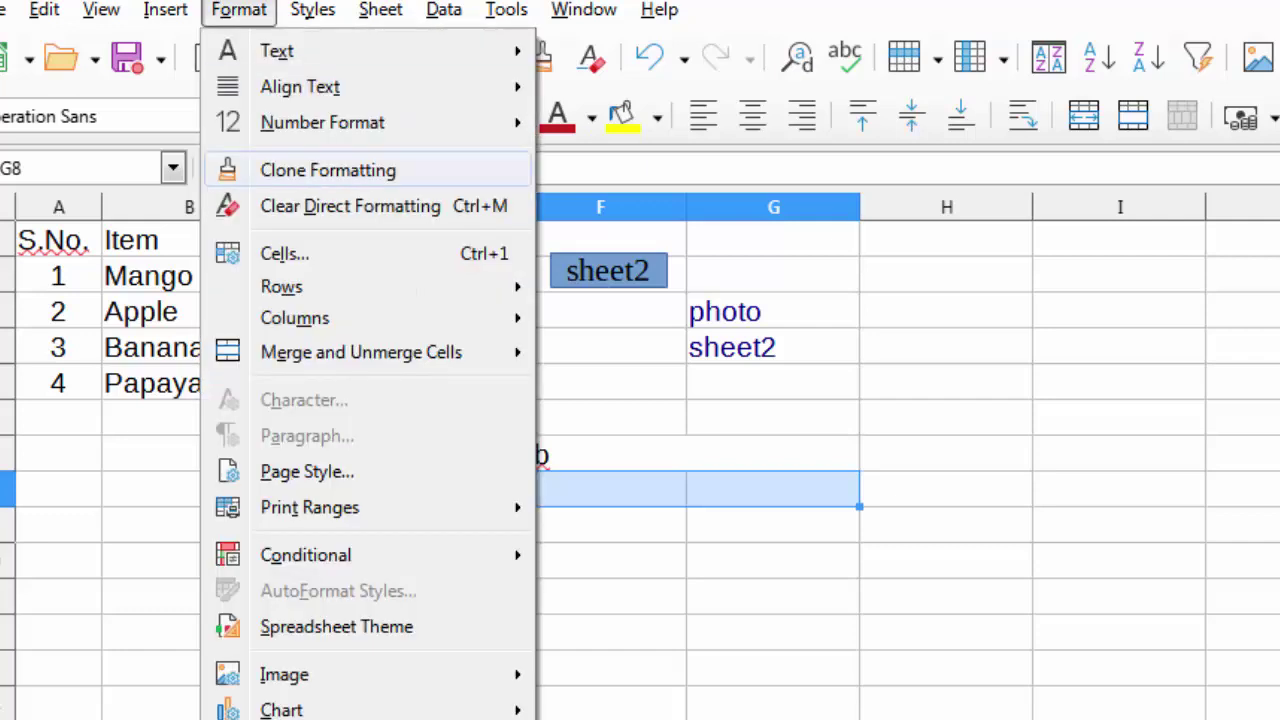
{"action": "mouse_move", "coordinate": [361, 352]}
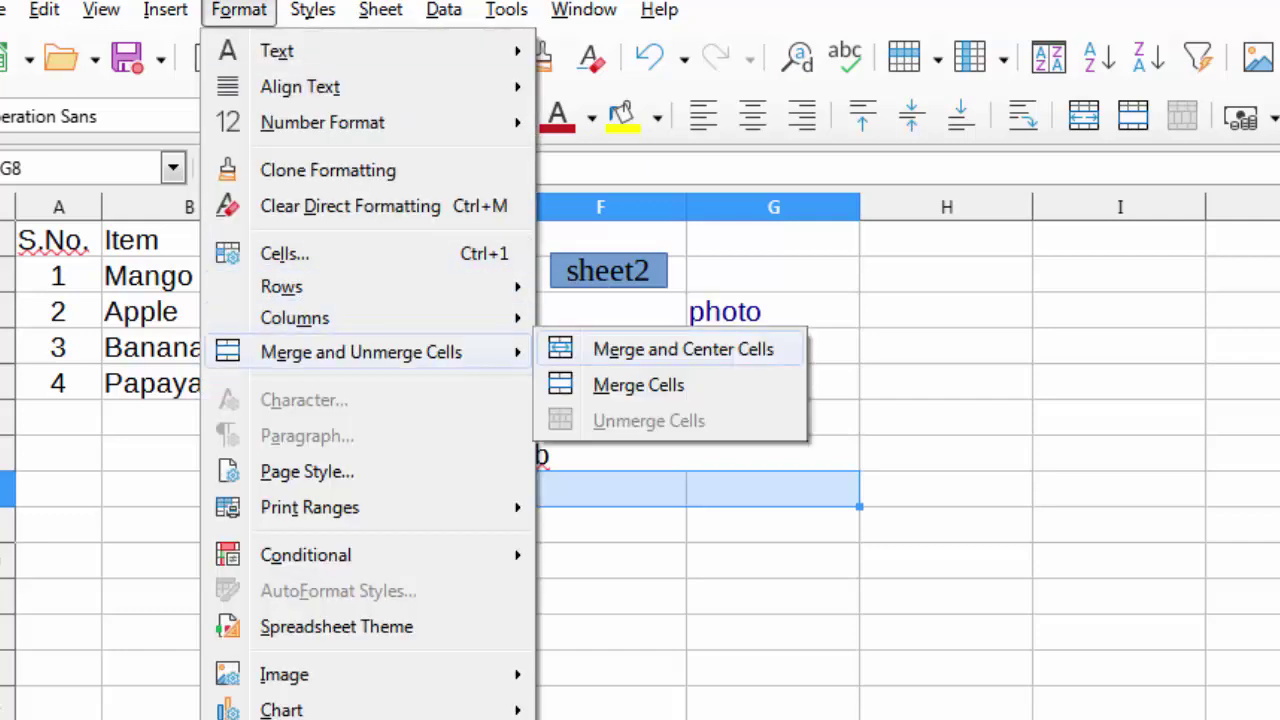
{"action": "left_click", "coordinate": [683, 349]}
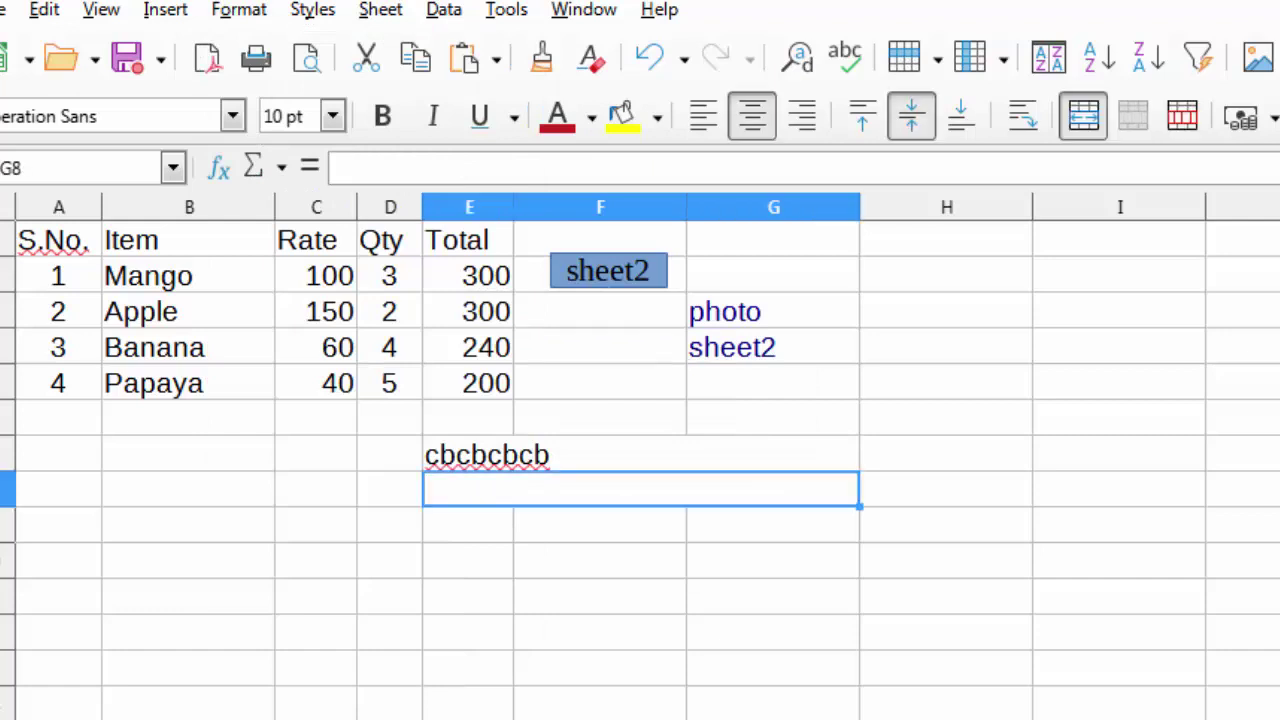
Step: Enter 'fffhfhfh' in merged E8:G8, select F12, and open Format Cells at Cell Protection
{"action": "type", "text": "fffhfhfh"}
{"action": "left_click", "coordinate": [600, 631]}
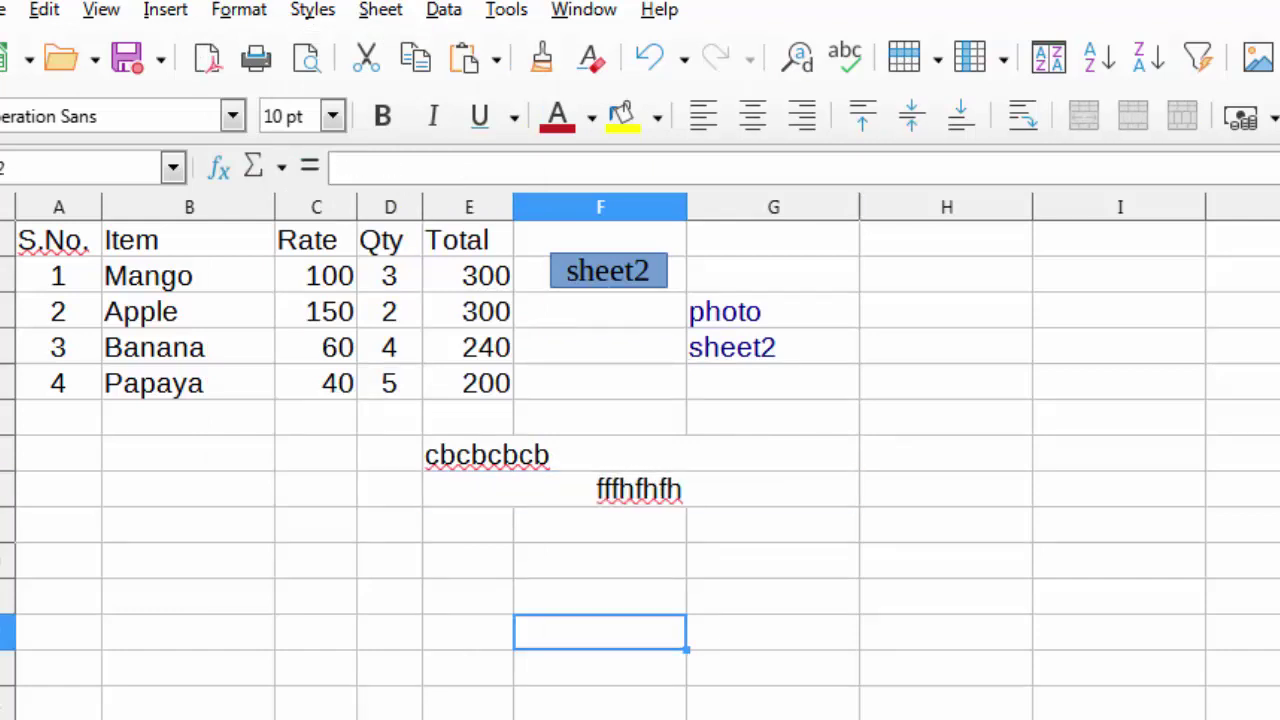
{"action": "left_click", "coordinate": [239, 10]}
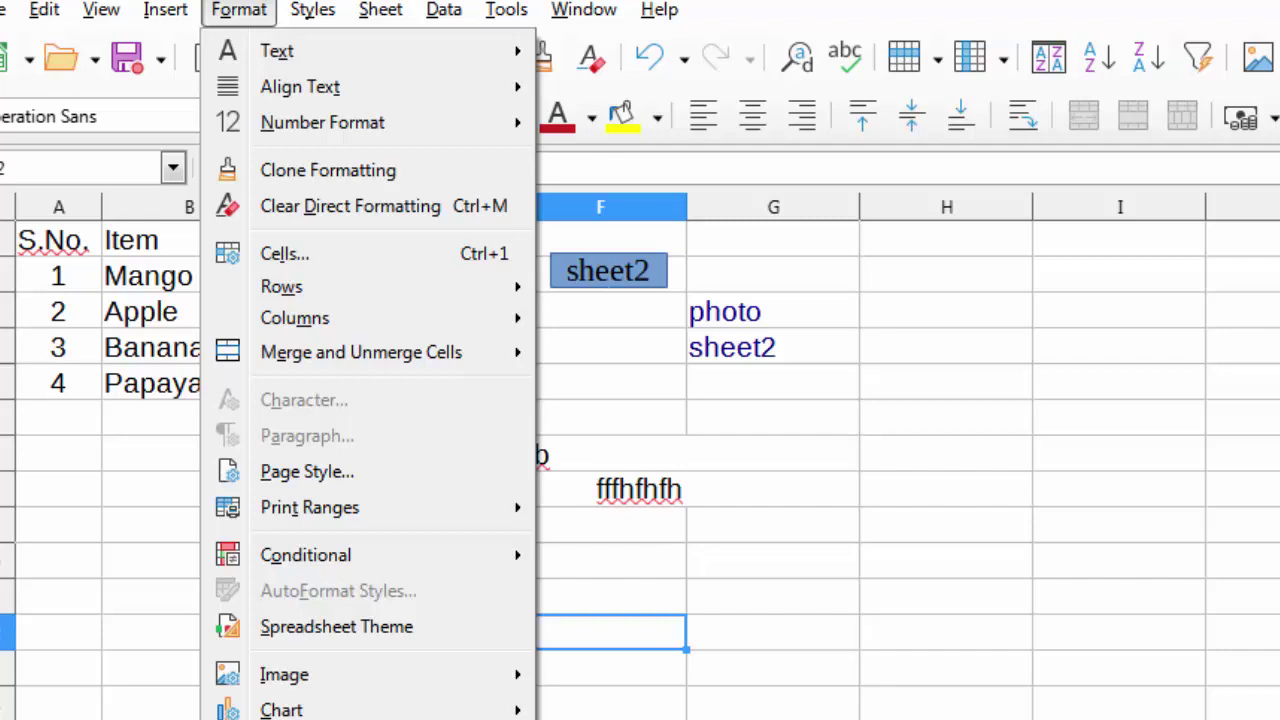
{"action": "mouse_move", "coordinate": [443, 10]}
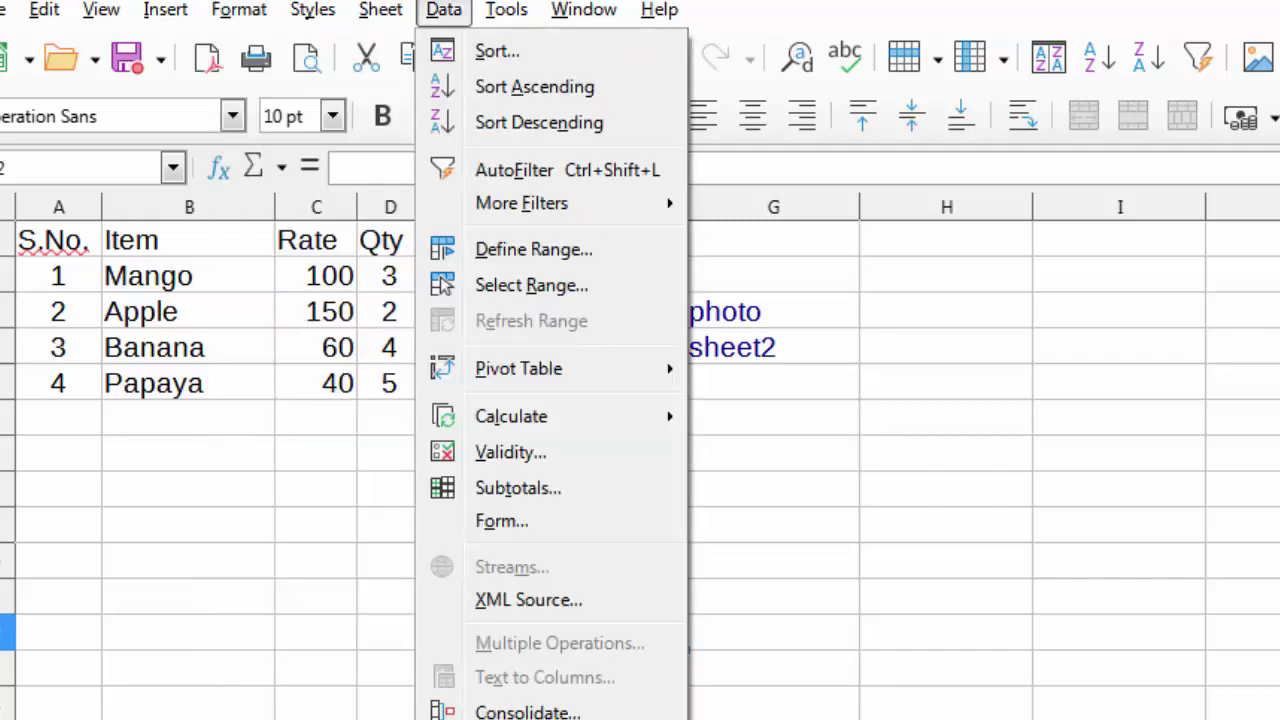
{"action": "key", "text": "Escape"}
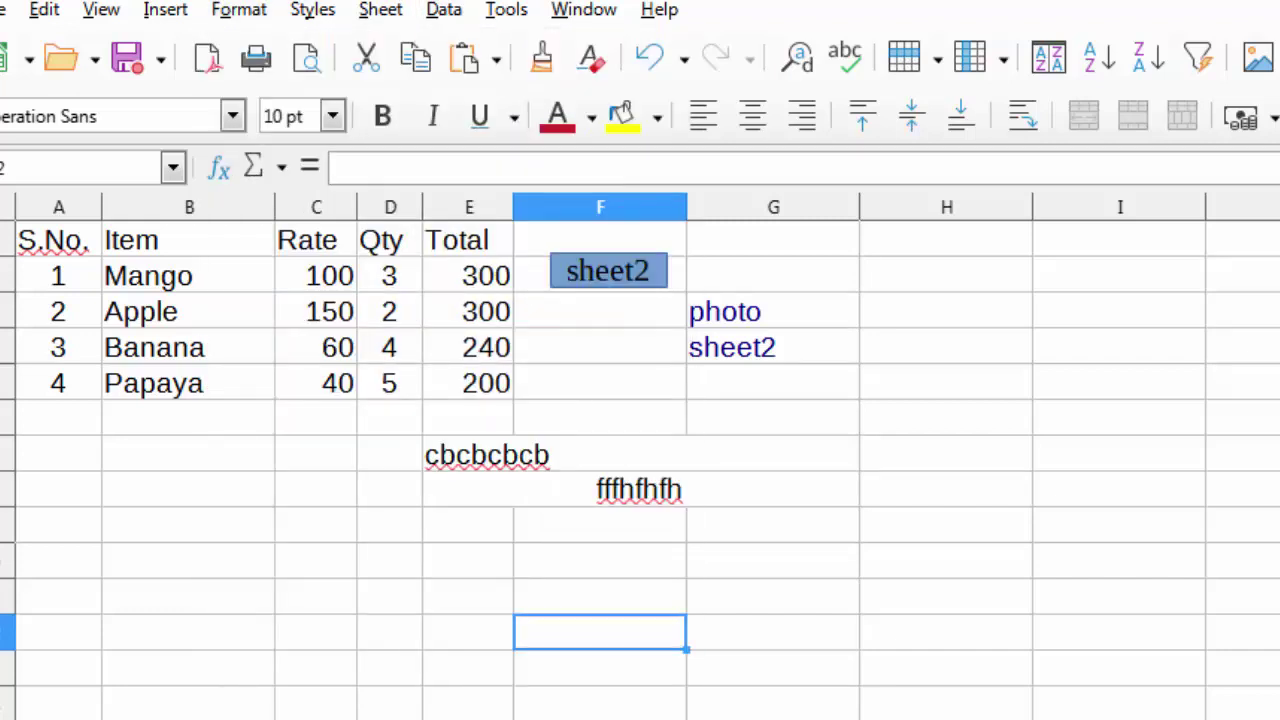
{"action": "key", "text": "ctrl+1"}
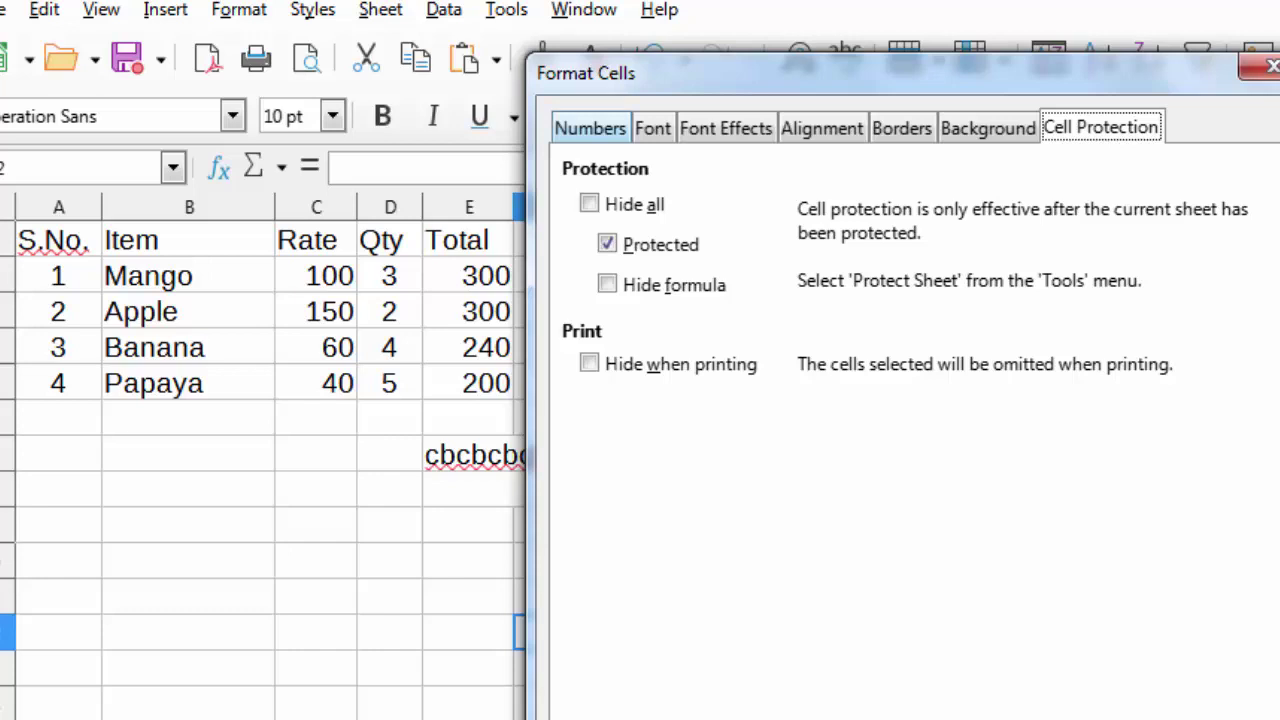
Step: Preview the Currency, Date and Time number format categories
{"action": "left_click", "coordinate": [590, 128]}
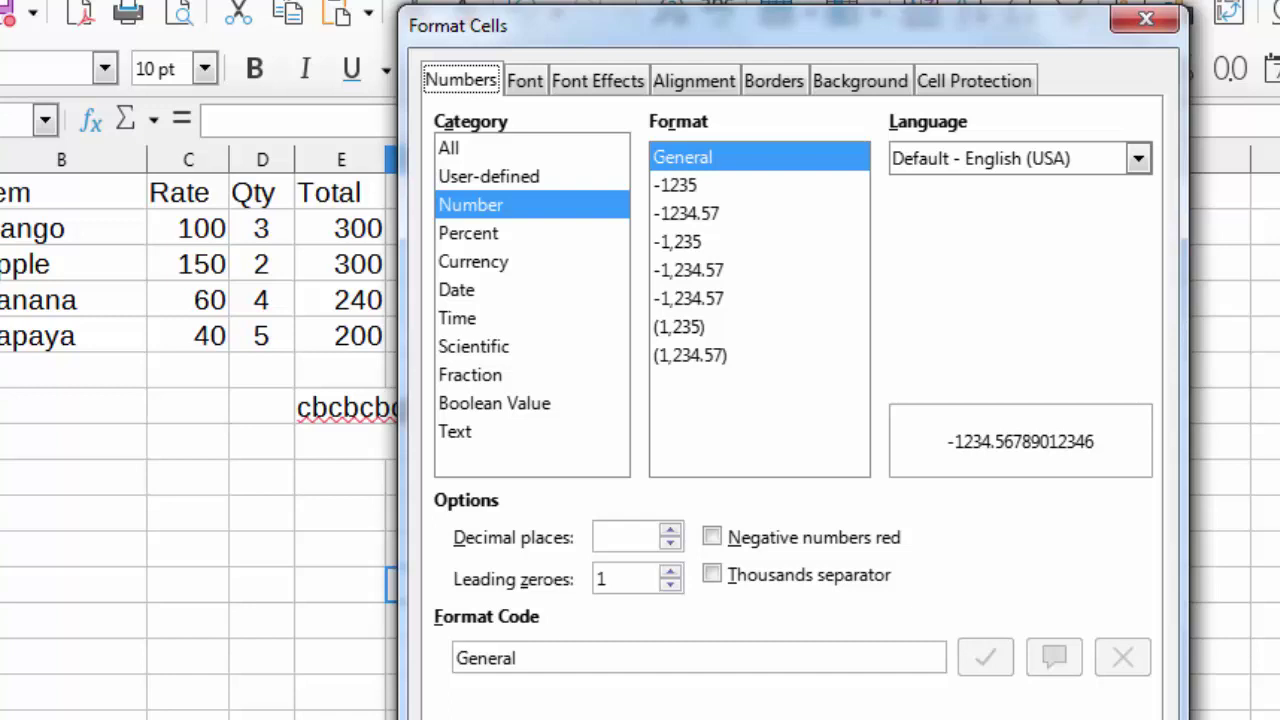
{"action": "left_click", "coordinate": [473, 261]}
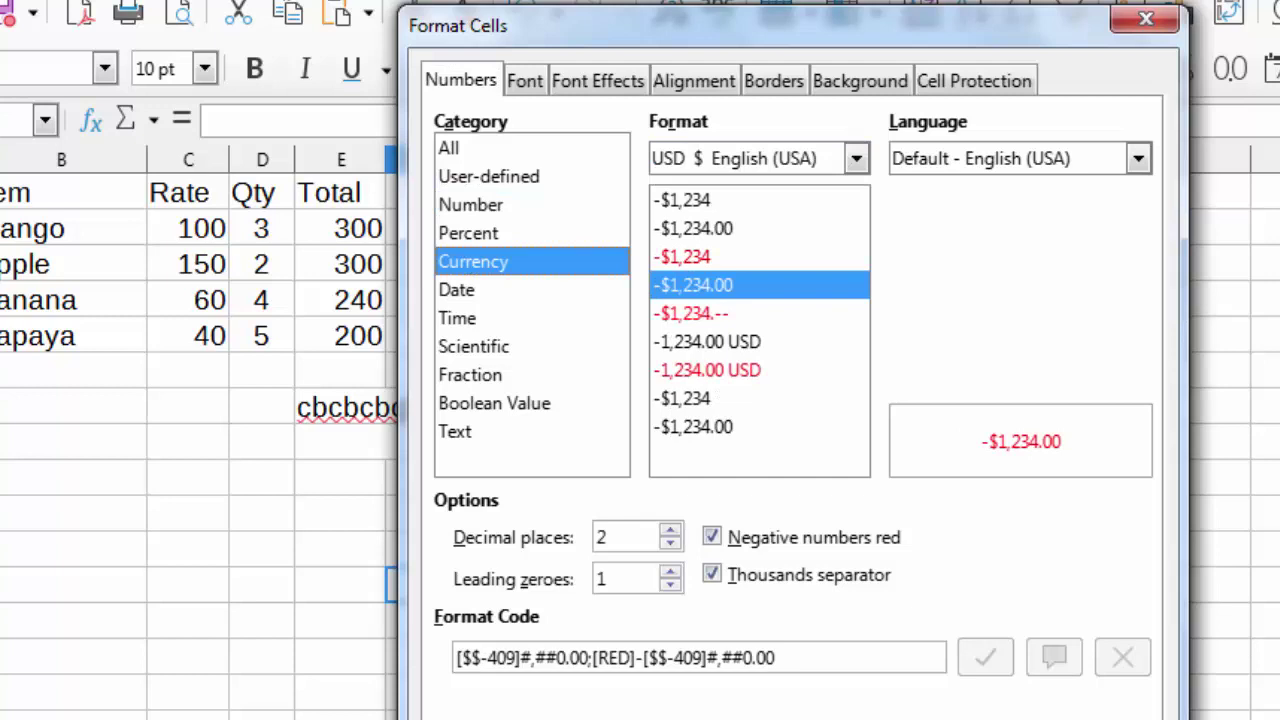
{"action": "left_click", "coordinate": [456, 289]}
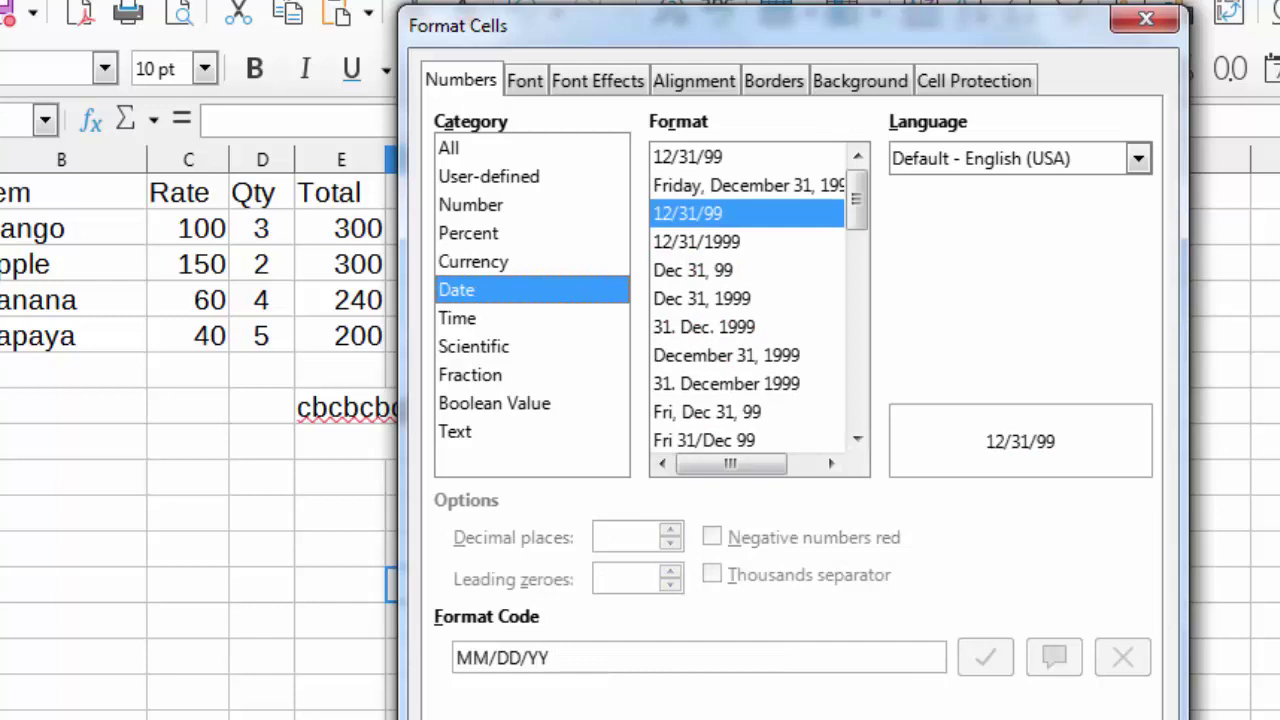
{"action": "left_click", "coordinate": [456, 317]}
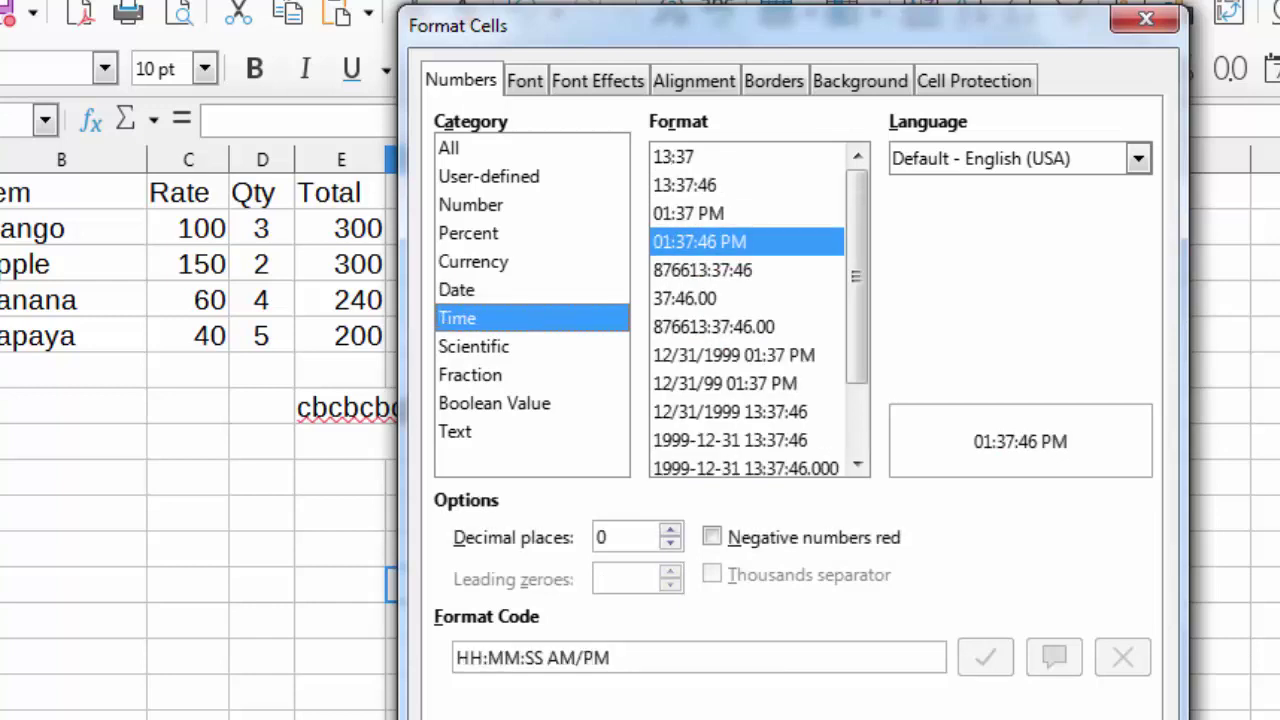
Step: Review the Font, Font Effects and Alignment settings for the cell
{"action": "key", "text": "ctrl+Page_Down"}
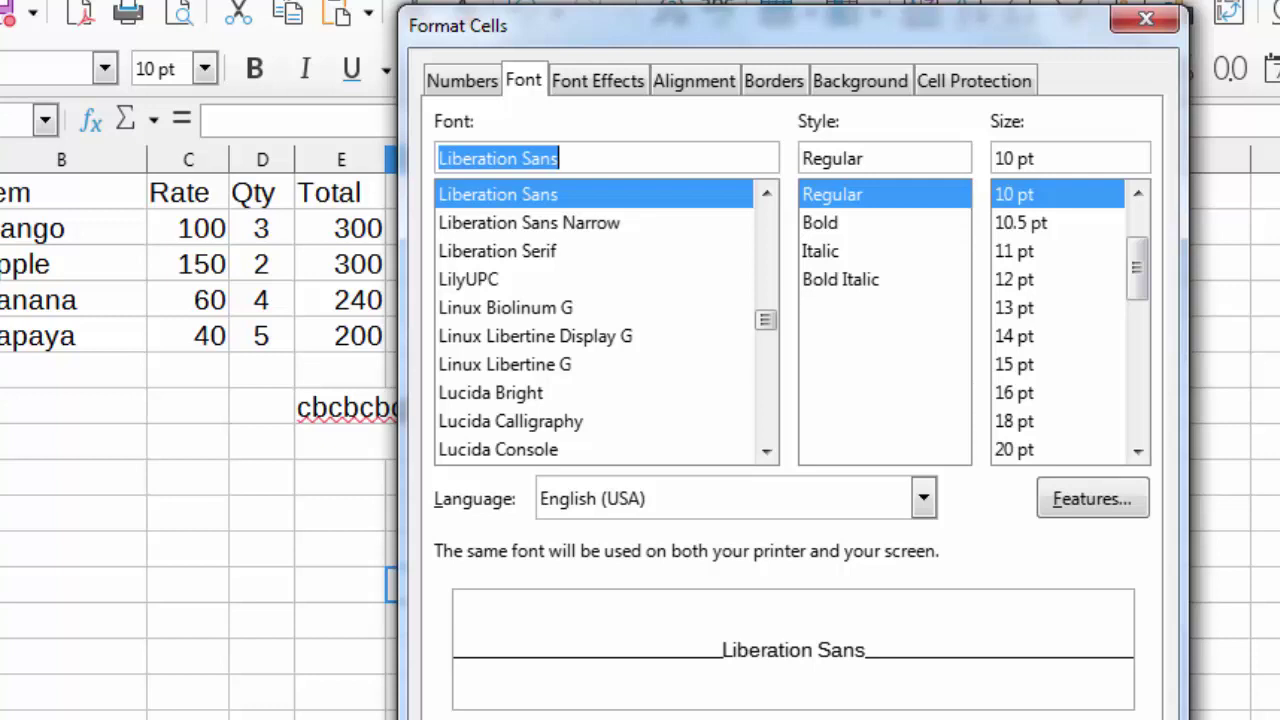
{"action": "left_click", "coordinate": [597, 80]}
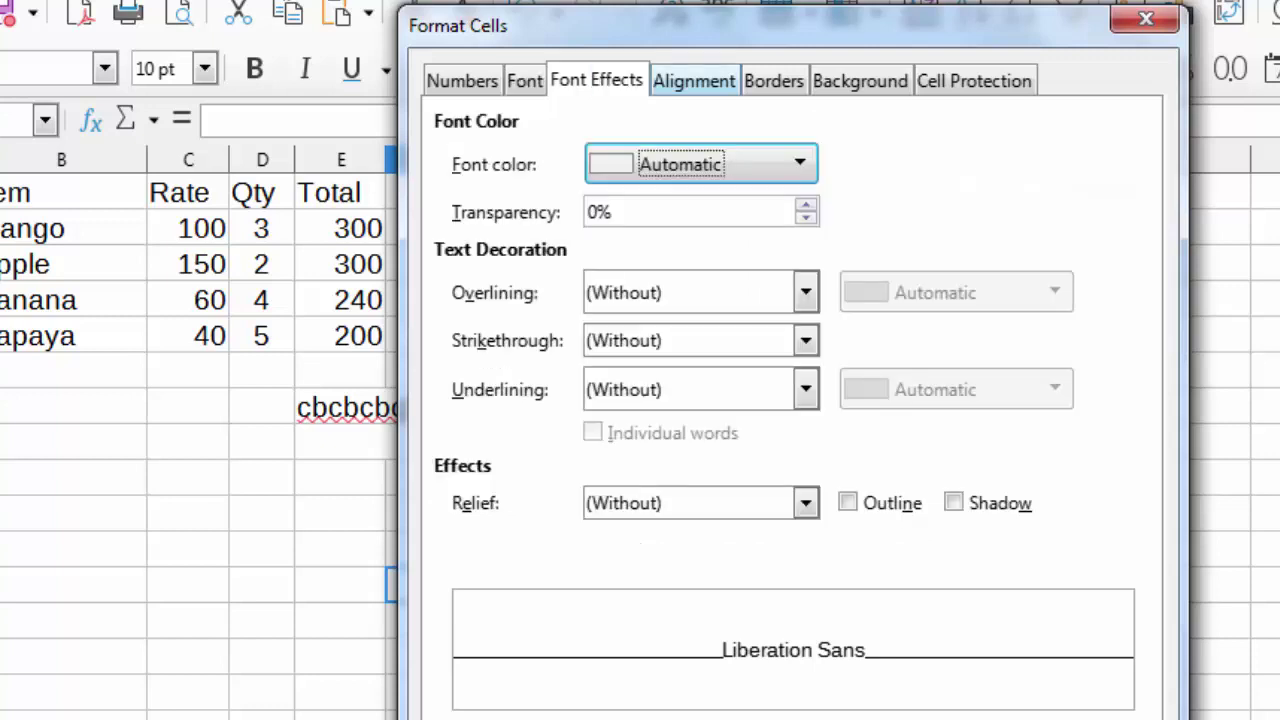
{"action": "left_click", "coordinate": [694, 80]}
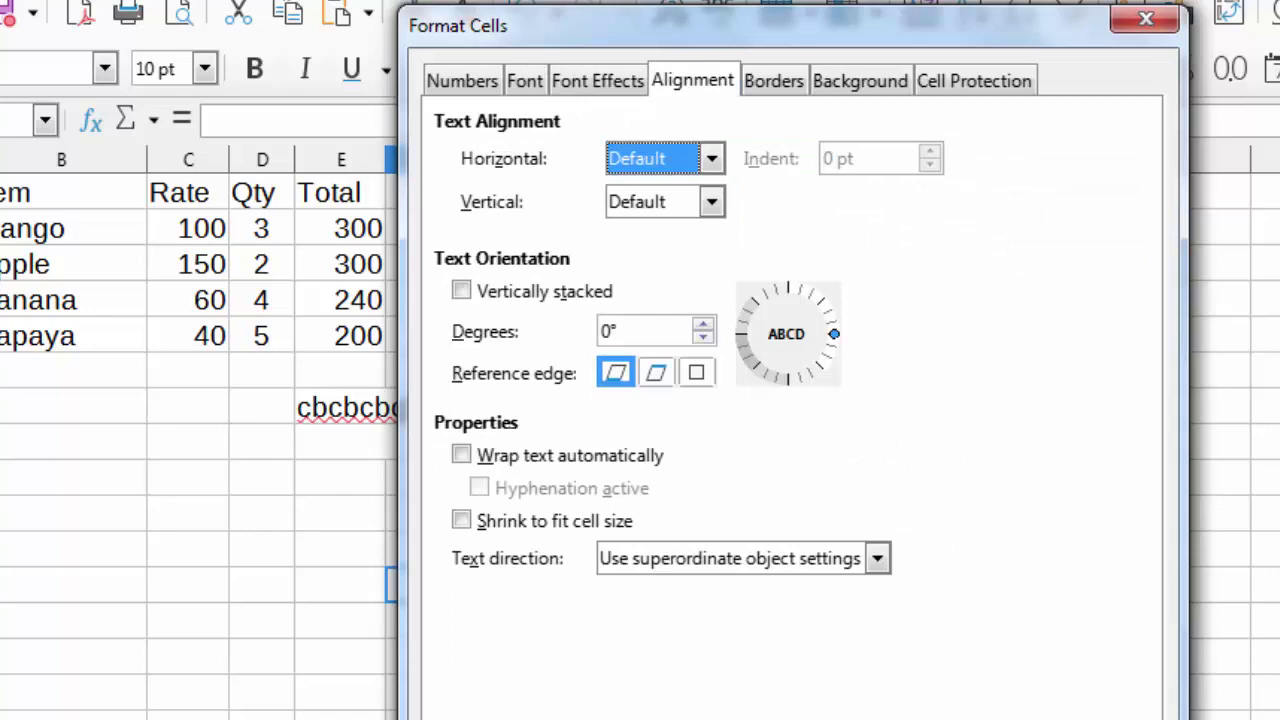
Step: Set the border line to dashed, Dark Magenta 1, Medium (1.5pt) thickness
{"action": "key", "text": "ctrl+Page_Down"}
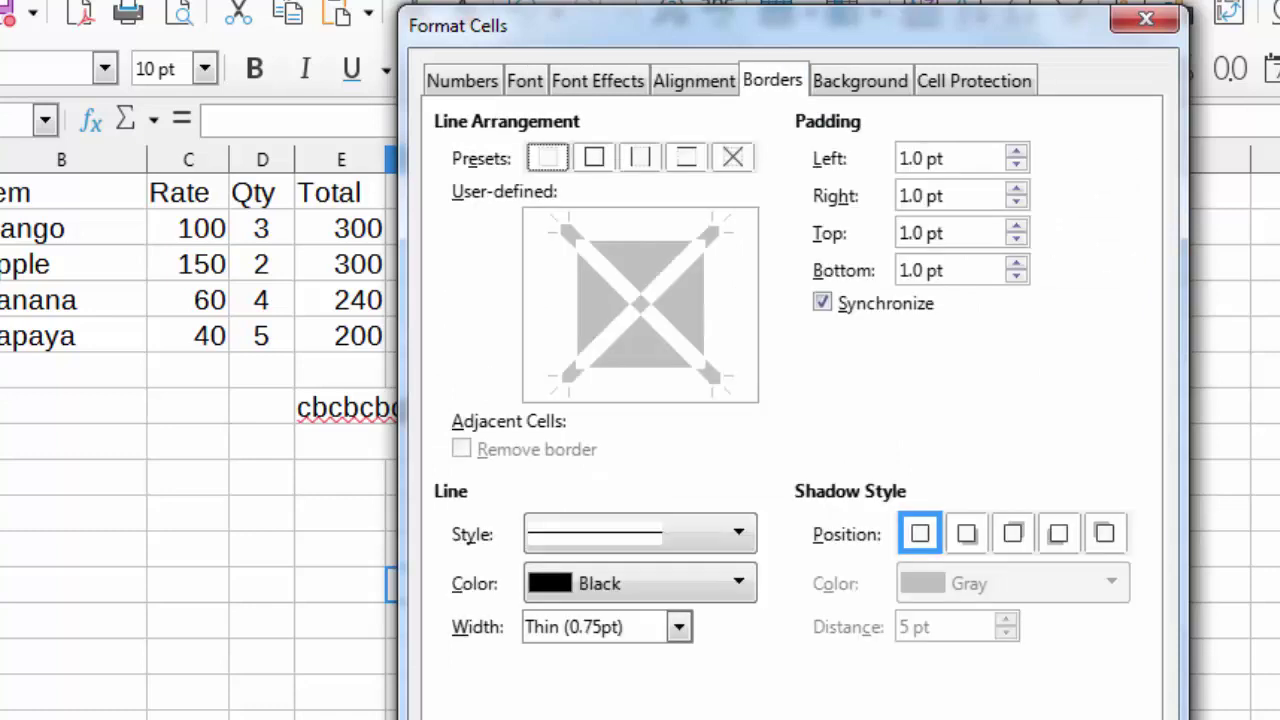
{"action": "key", "text": "alt+Down"}
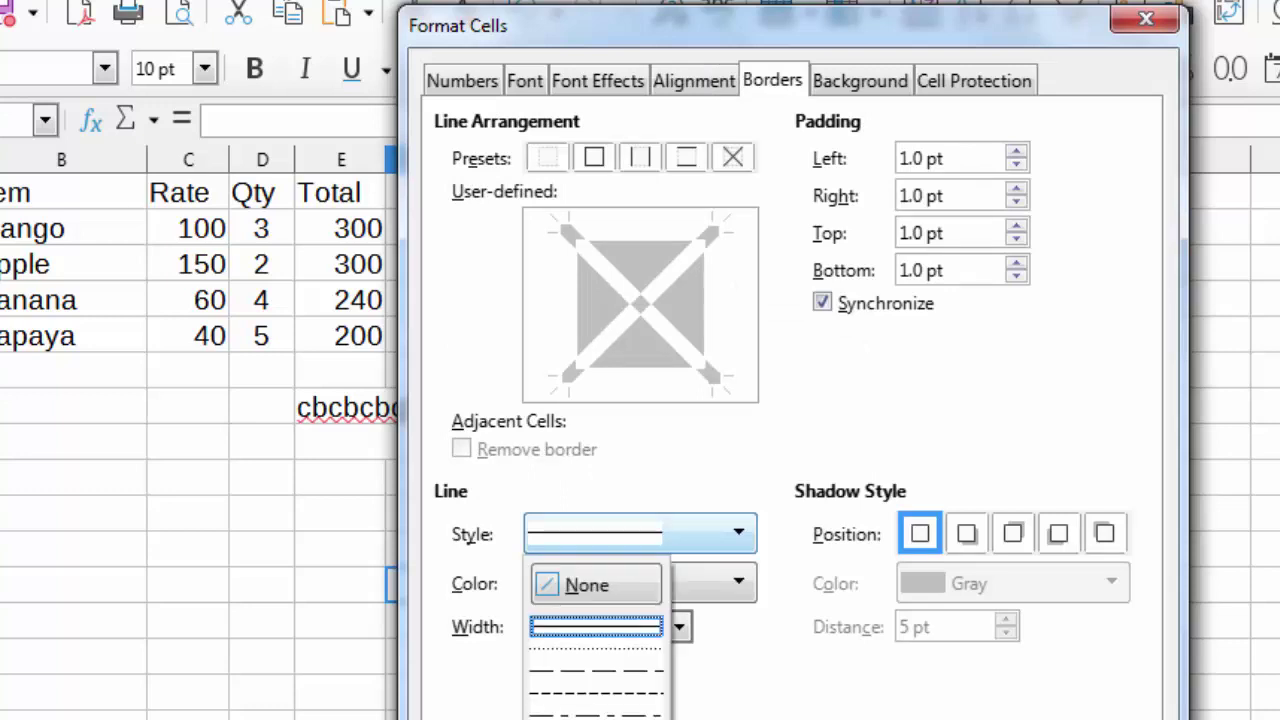
{"action": "key", "text": "Return"}
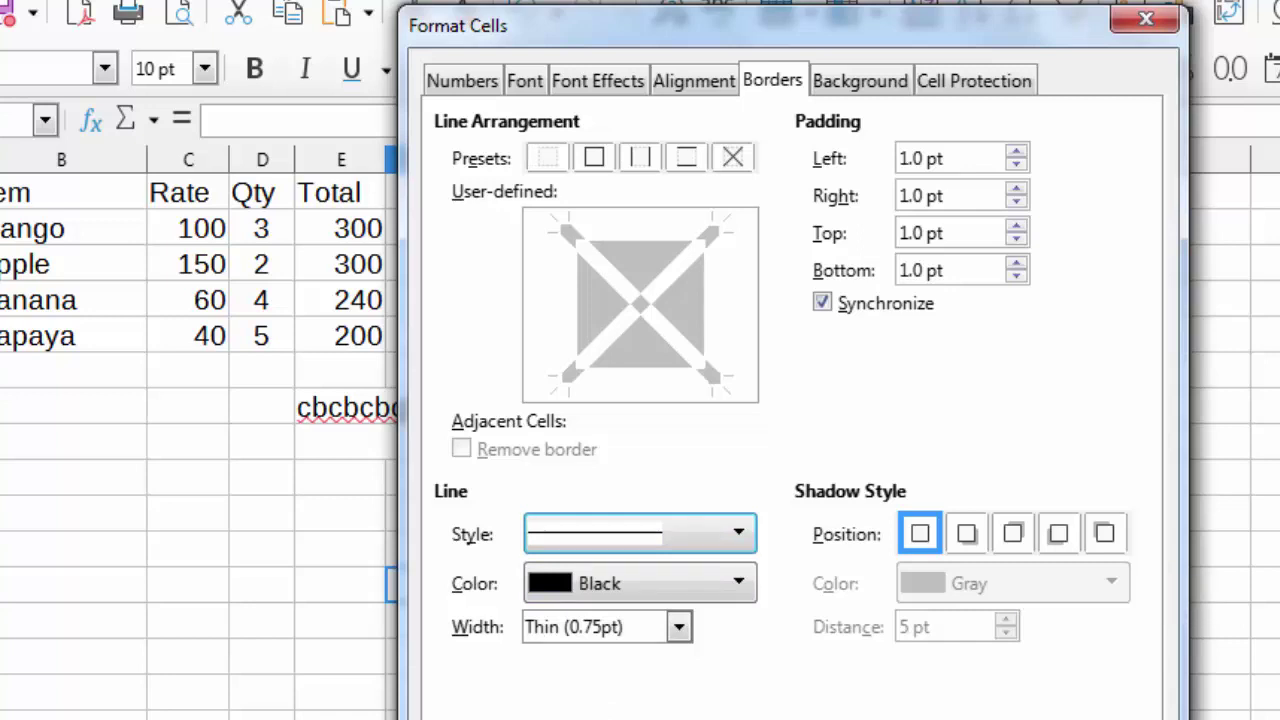
{"action": "left_click", "coordinate": [640, 534]}
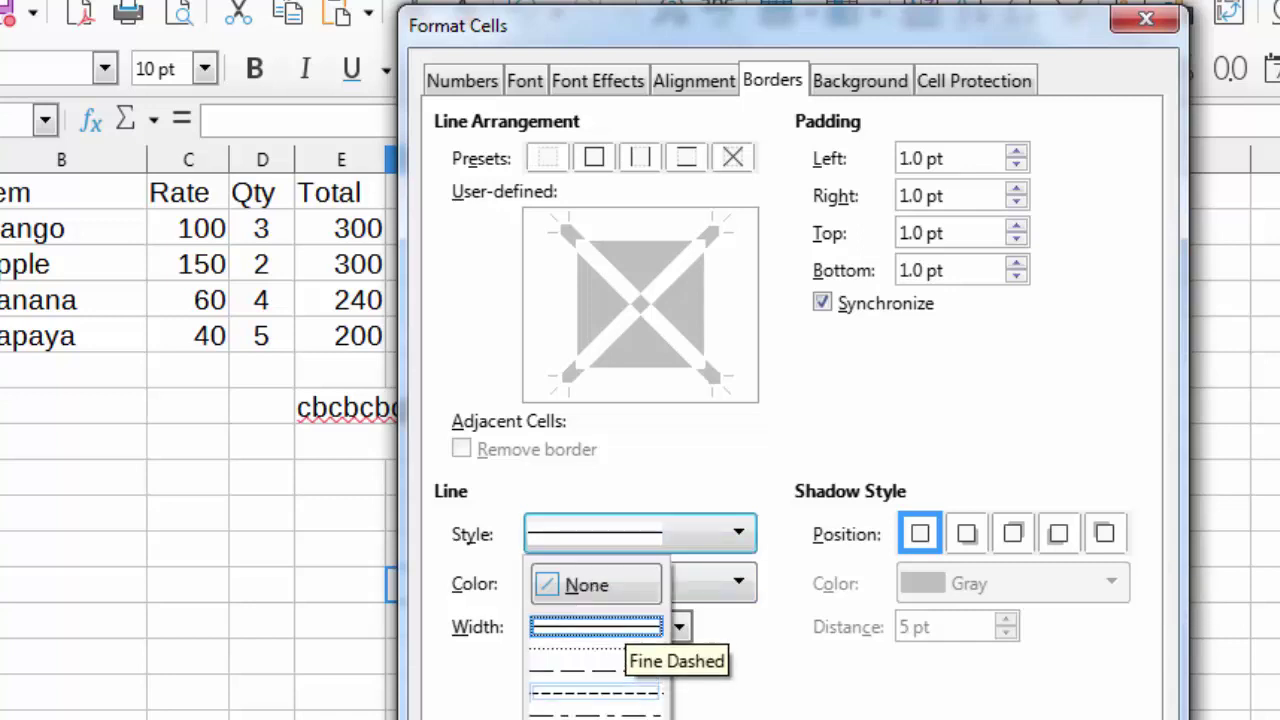
{"action": "left_click", "coordinate": [595, 668]}
{"action": "left_click", "coordinate": [640, 583]}
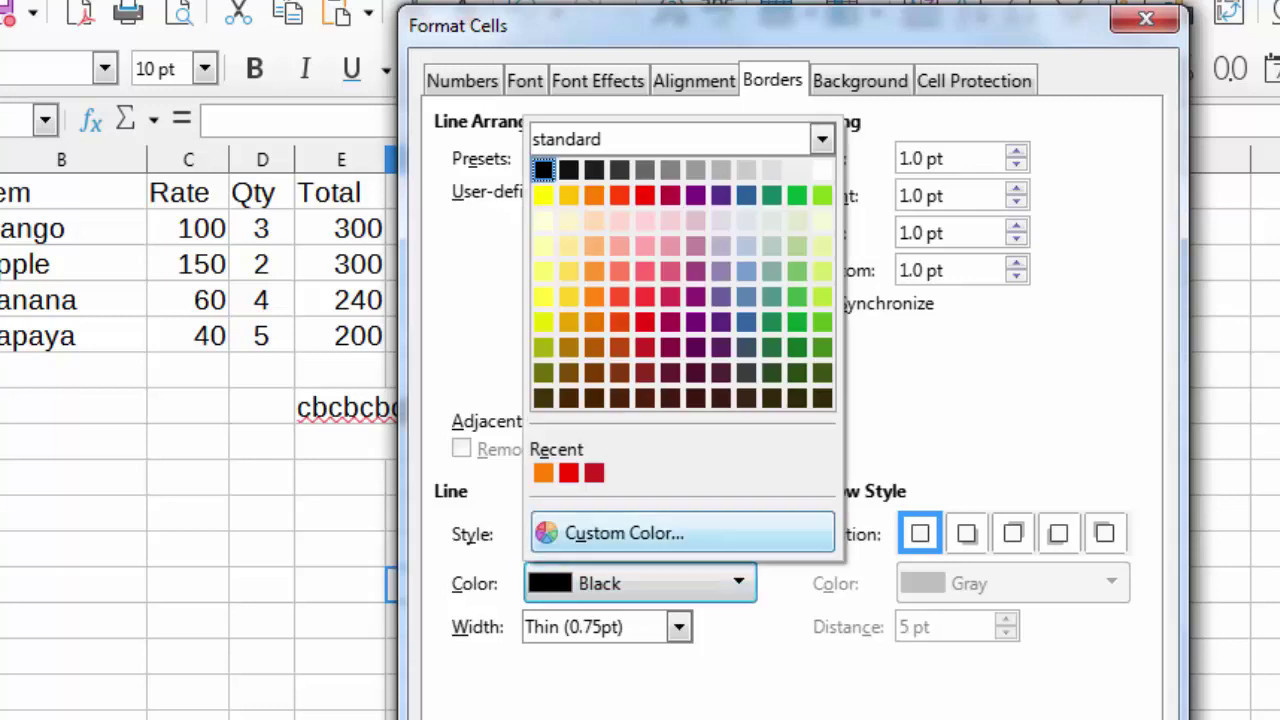
{"action": "left_click", "coordinate": [671, 320]}
{"action": "left_click", "coordinate": [678, 626]}
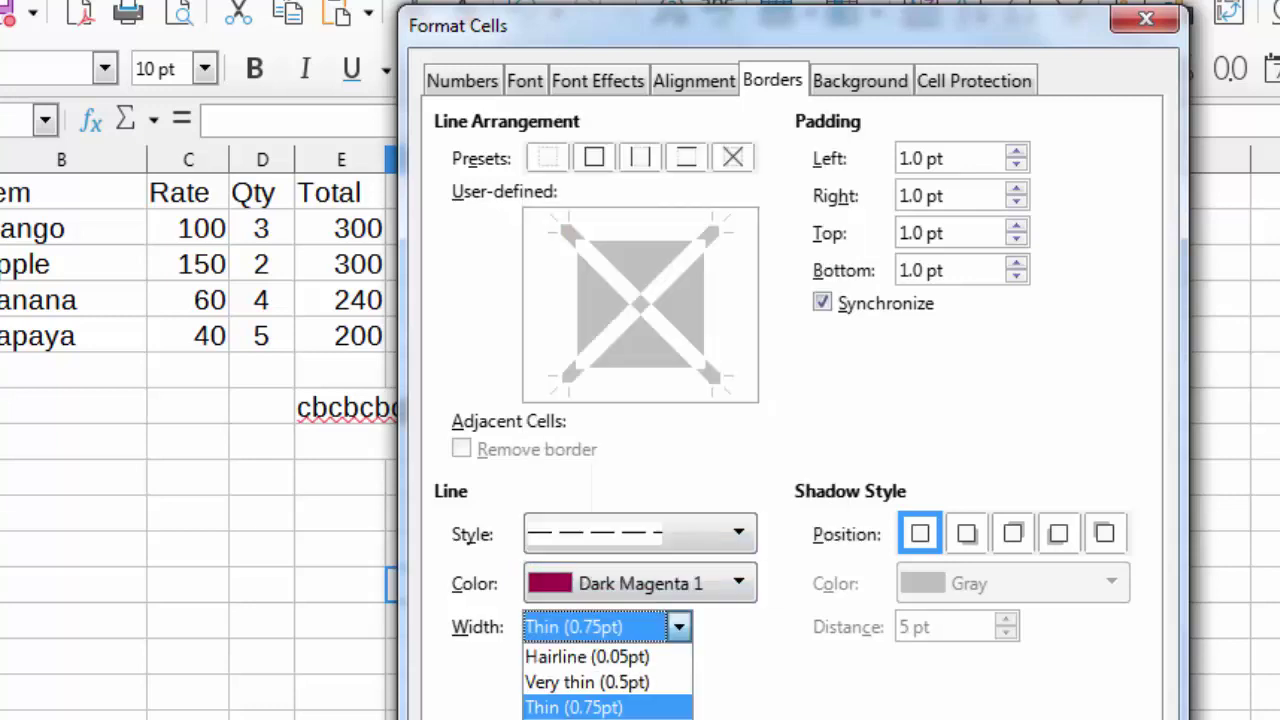
{"action": "left_click", "coordinate": [600, 717]}
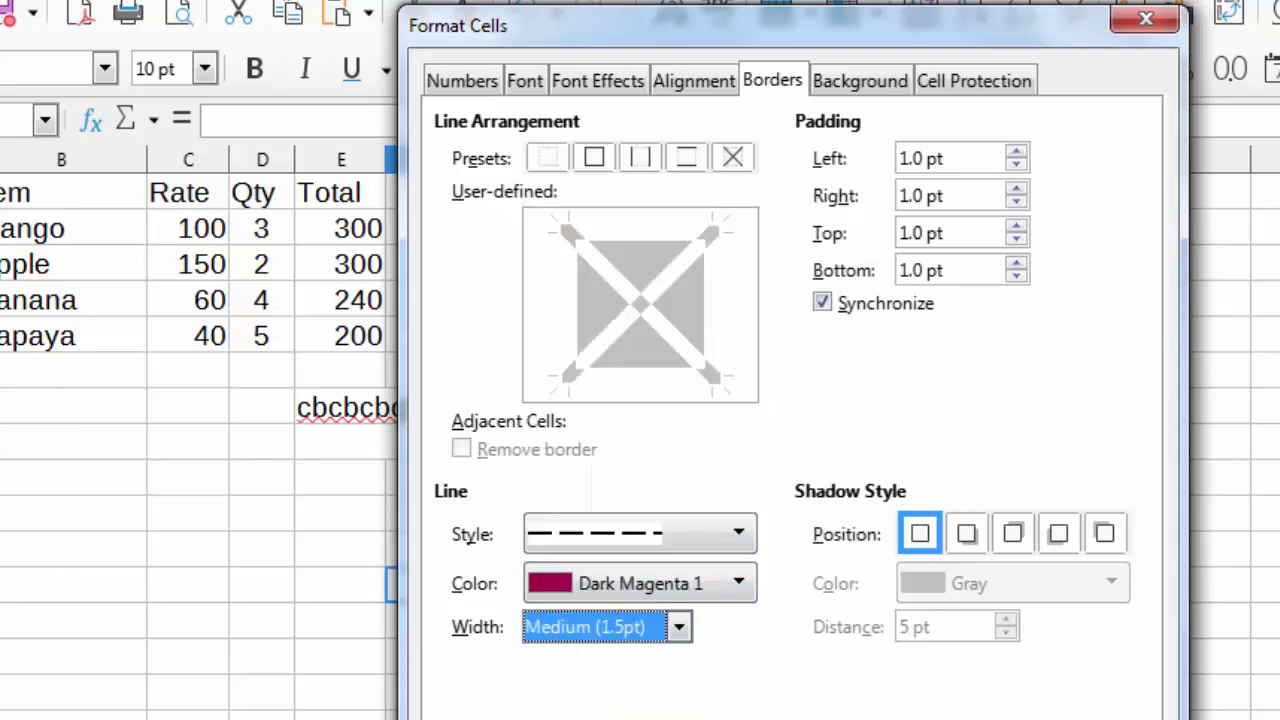
Step: Add a top-right shadow, apply the border to all four sides of F12, and confirm
{"action": "left_click", "coordinate": [966, 533]}
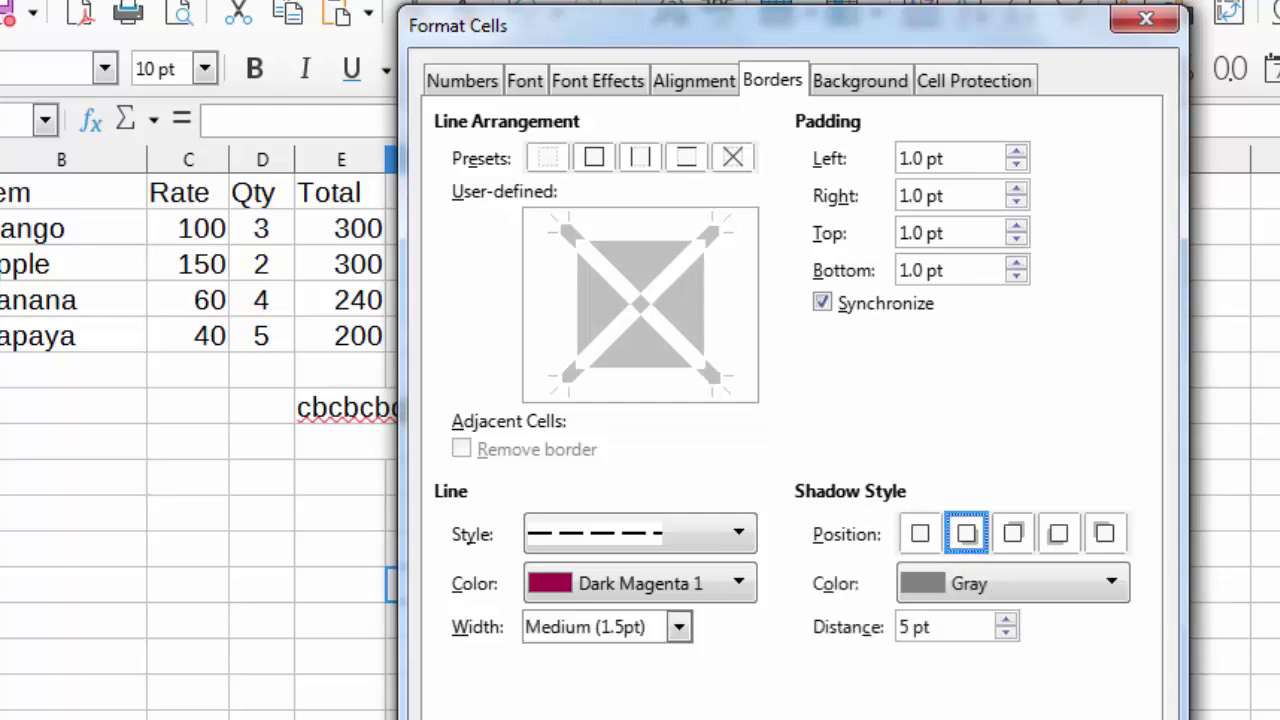
{"action": "left_click", "coordinate": [1012, 533]}
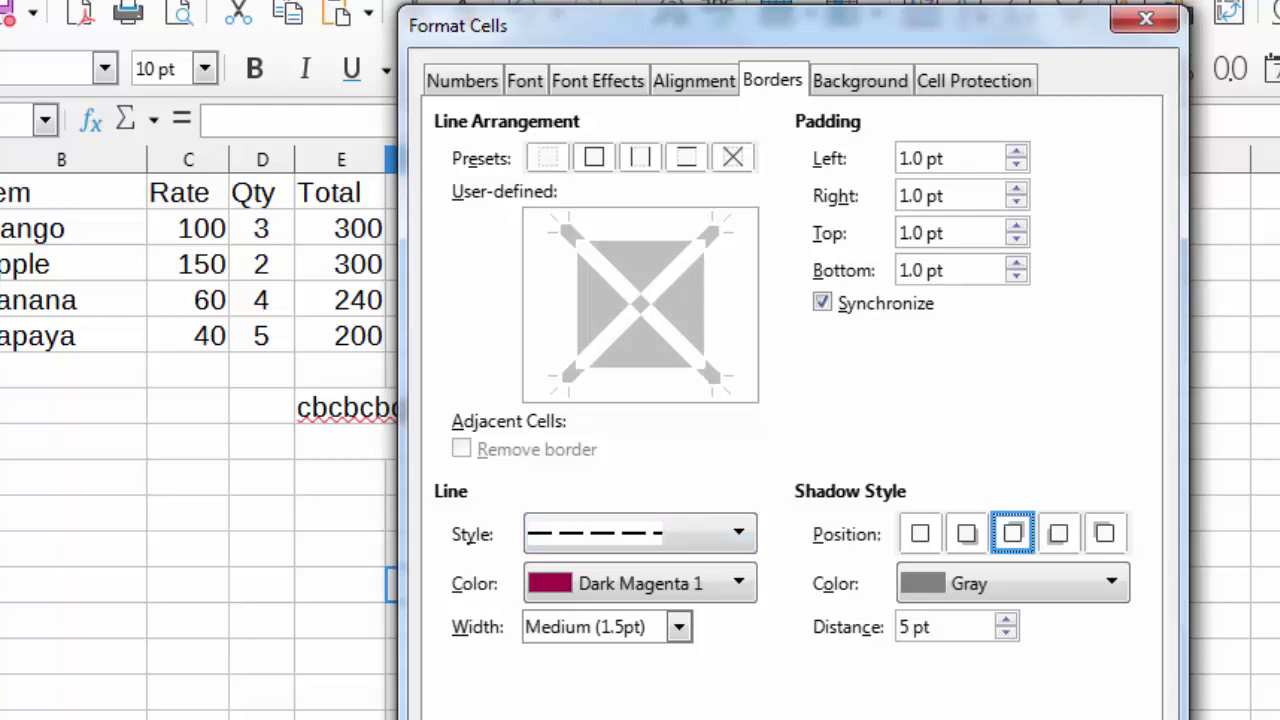
{"action": "left_click", "coordinate": [640, 157]}
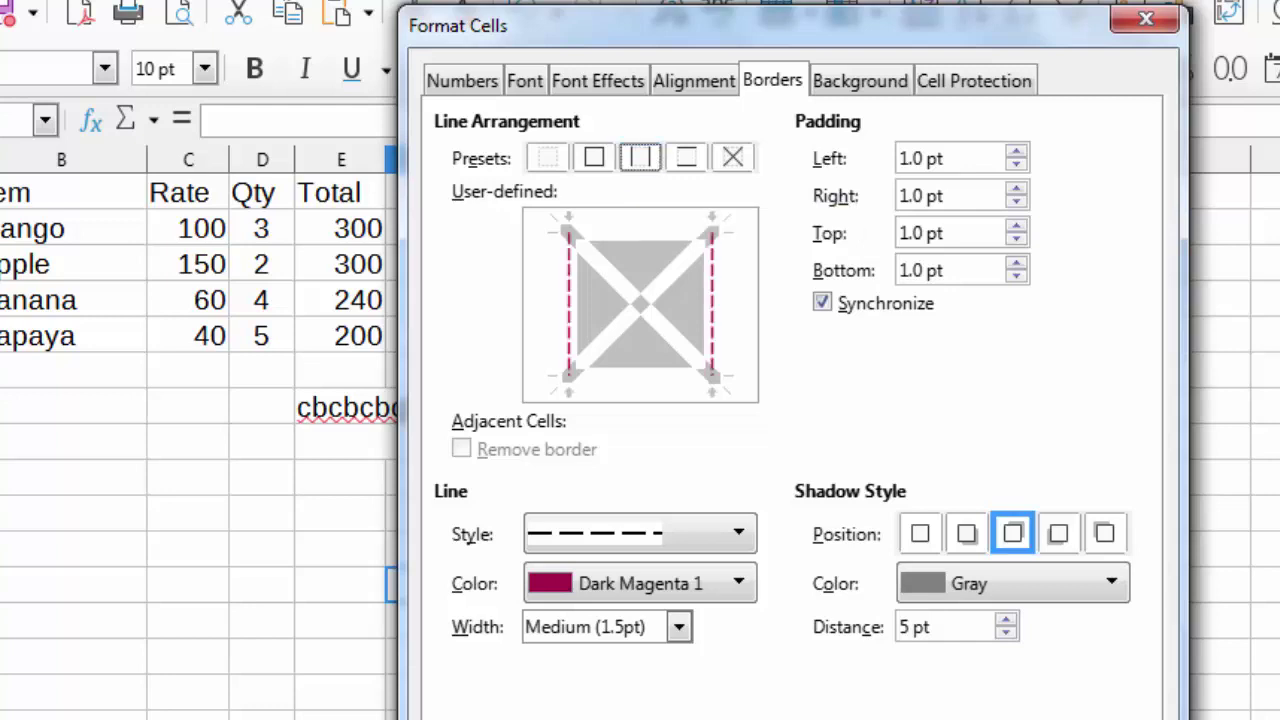
{"action": "left_click", "coordinate": [686, 157]}
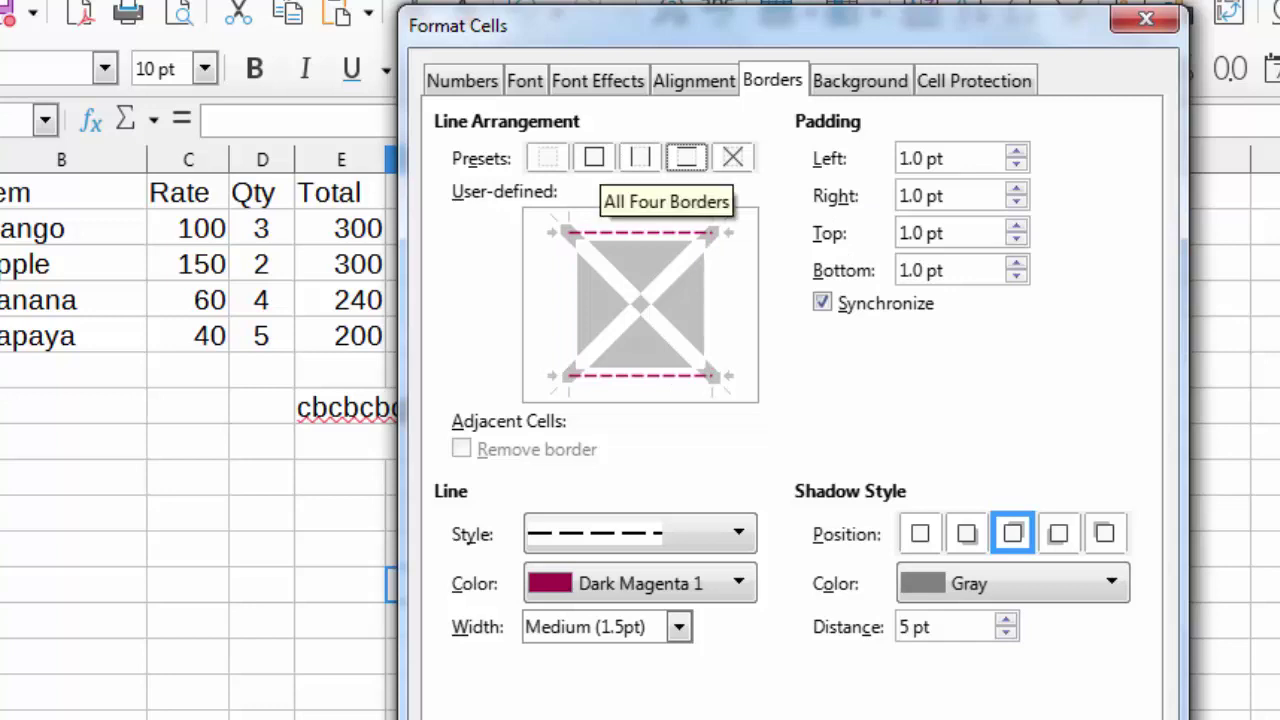
{"action": "left_click", "coordinate": [594, 157]}
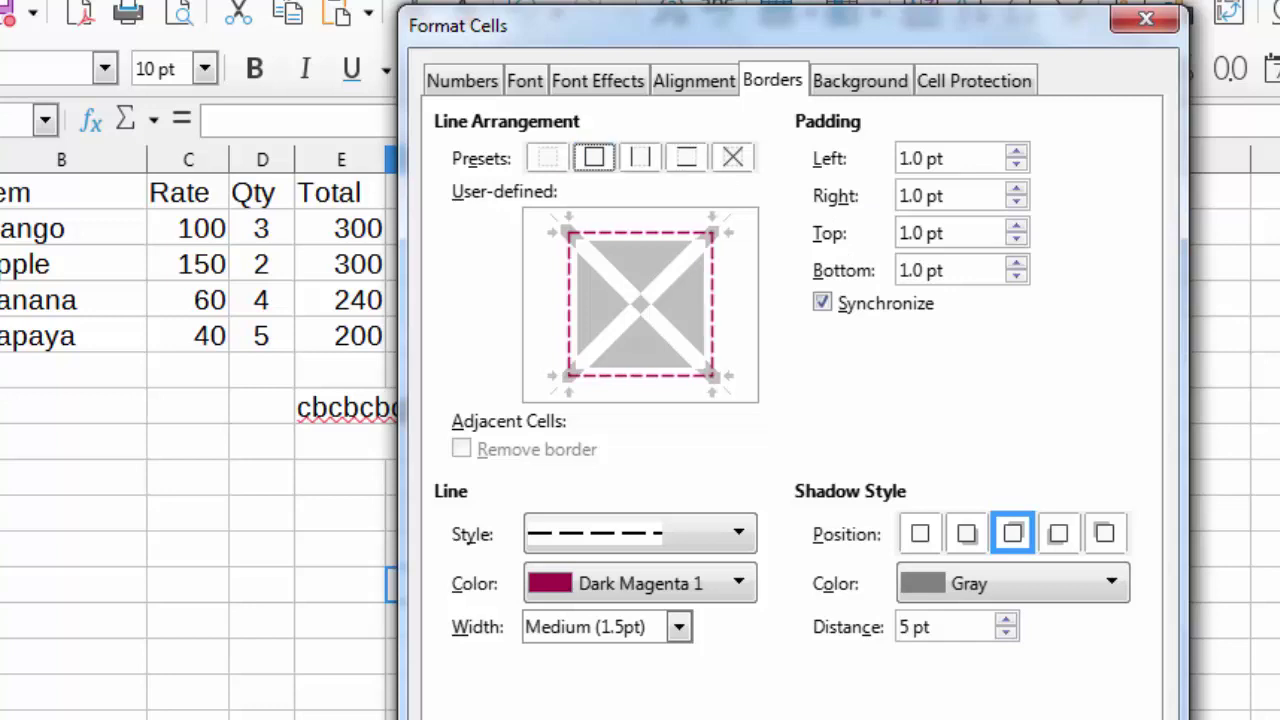
{"action": "key", "text": "Return"}
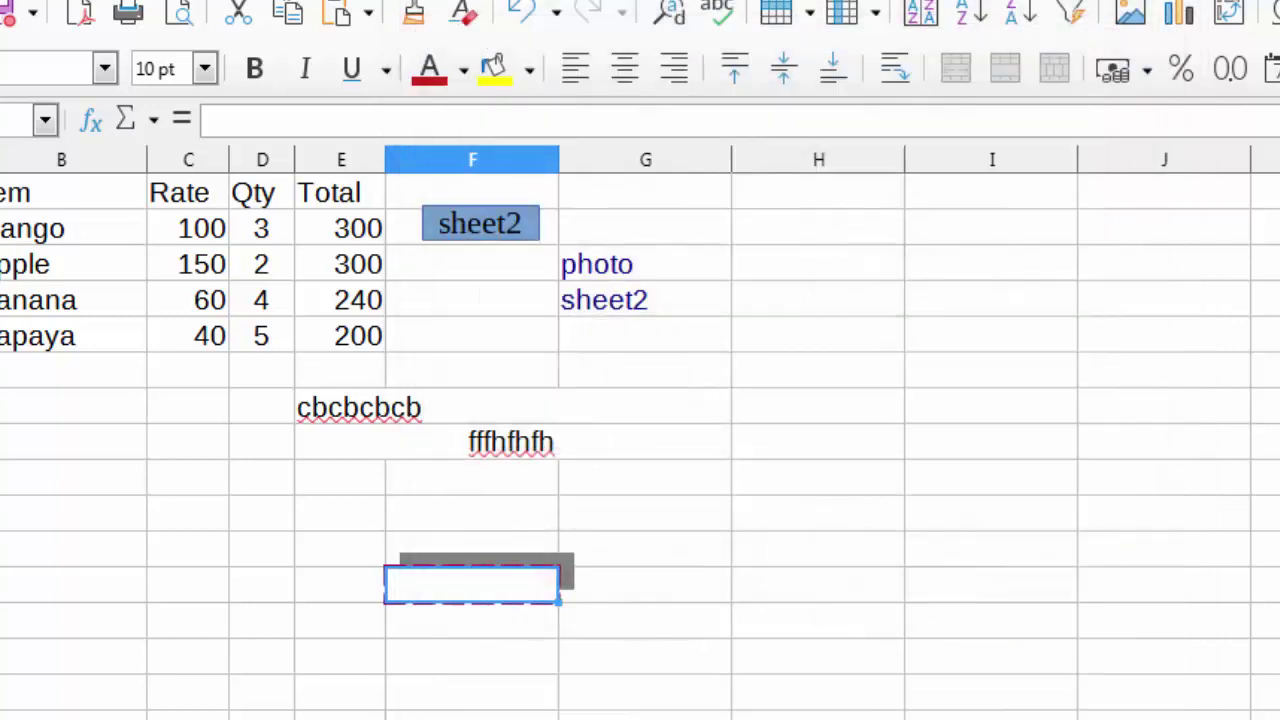
{"action": "left_click", "coordinate": [645, 512]}
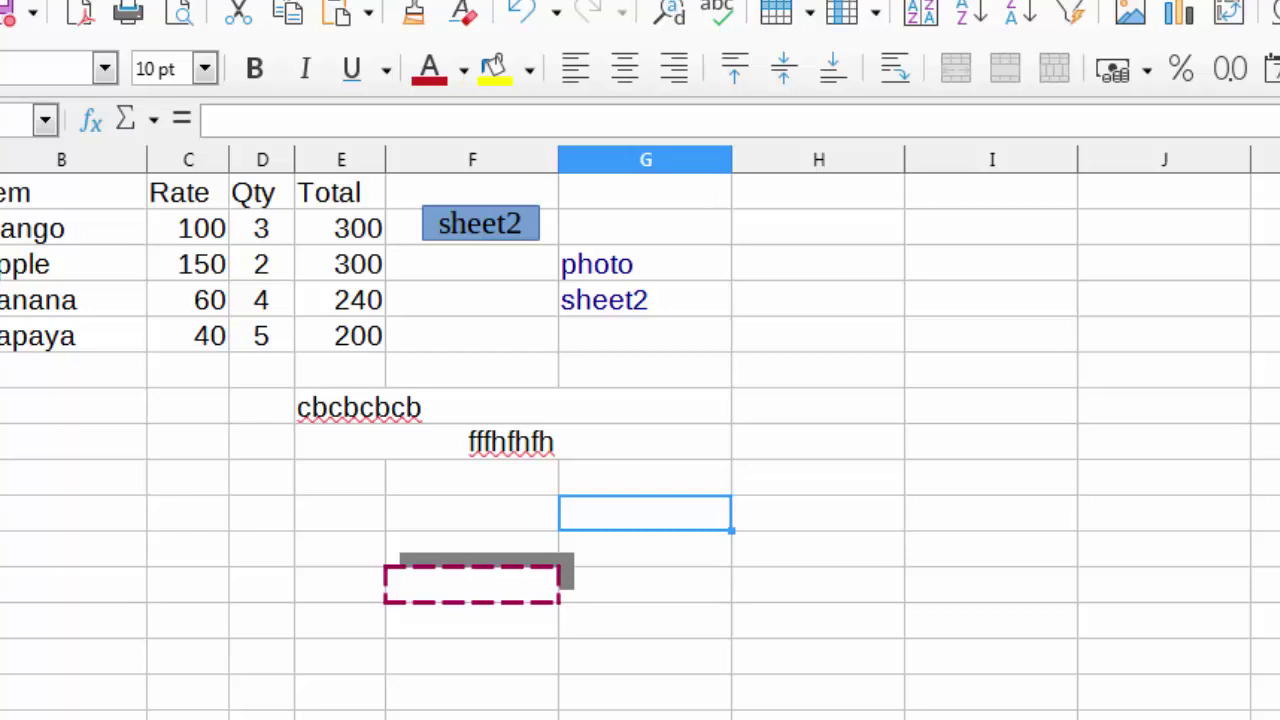
Step: Look over the background colour palette and Cell Protection tab, then close Format Cells unchanged
{"action": "key", "text": "ctrl+1"}
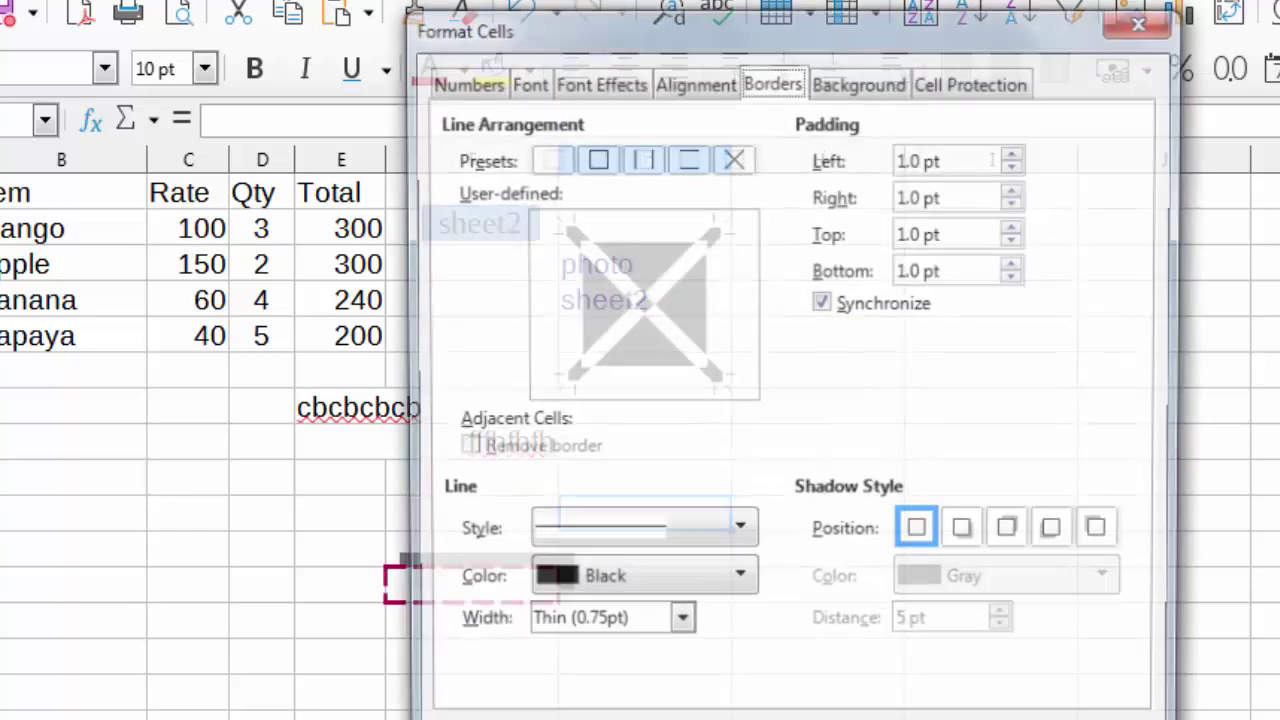
{"action": "key", "text": "Right"}
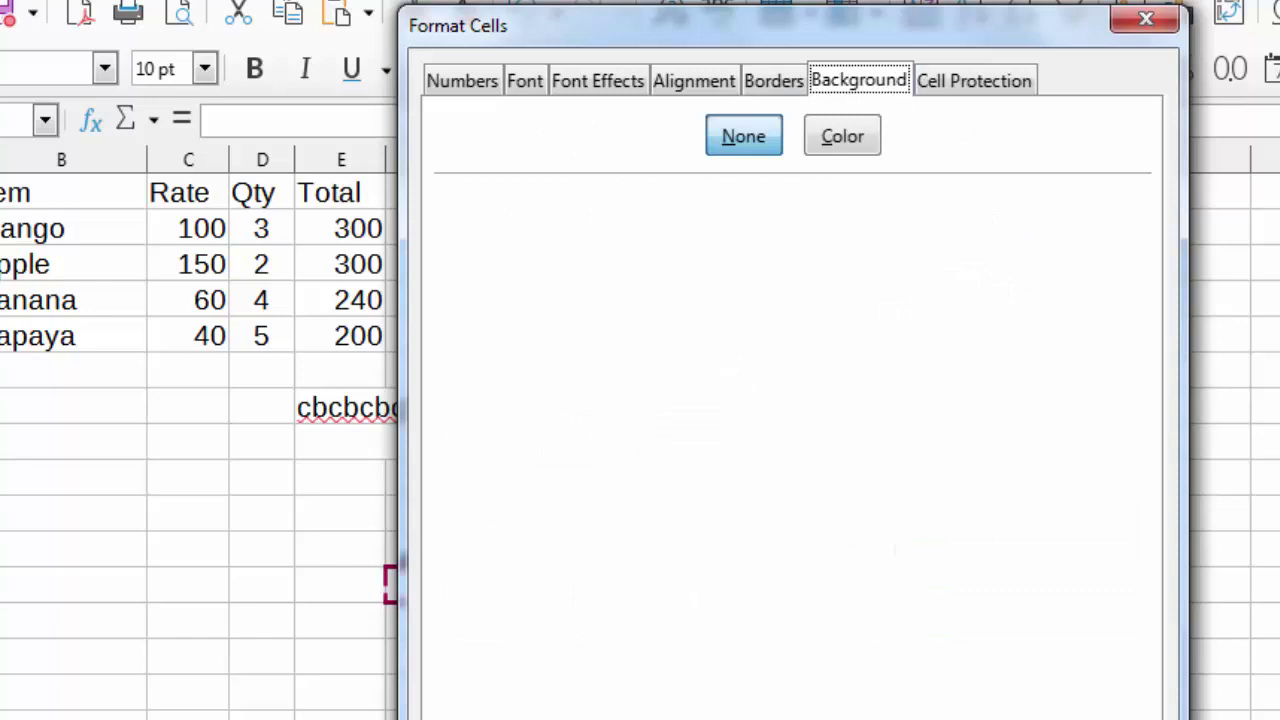
{"action": "key", "text": "alt+c"}
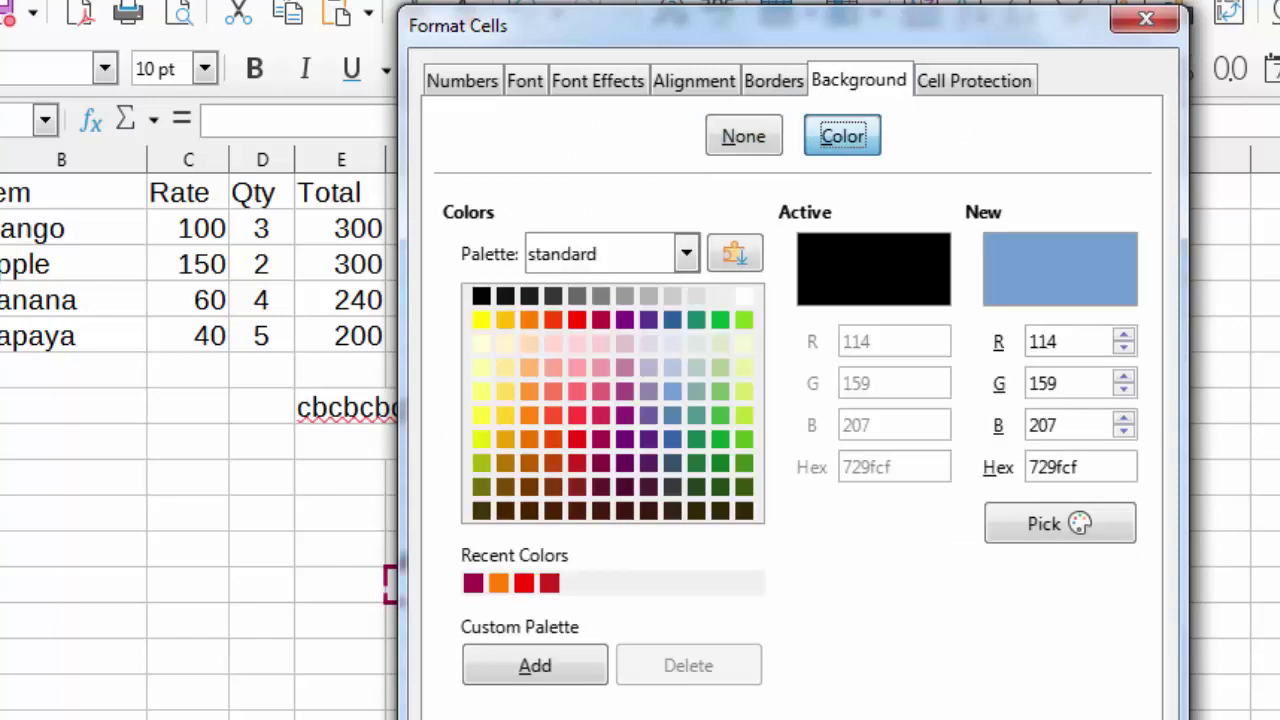
{"action": "key", "text": "ctrl+Page_Down"}
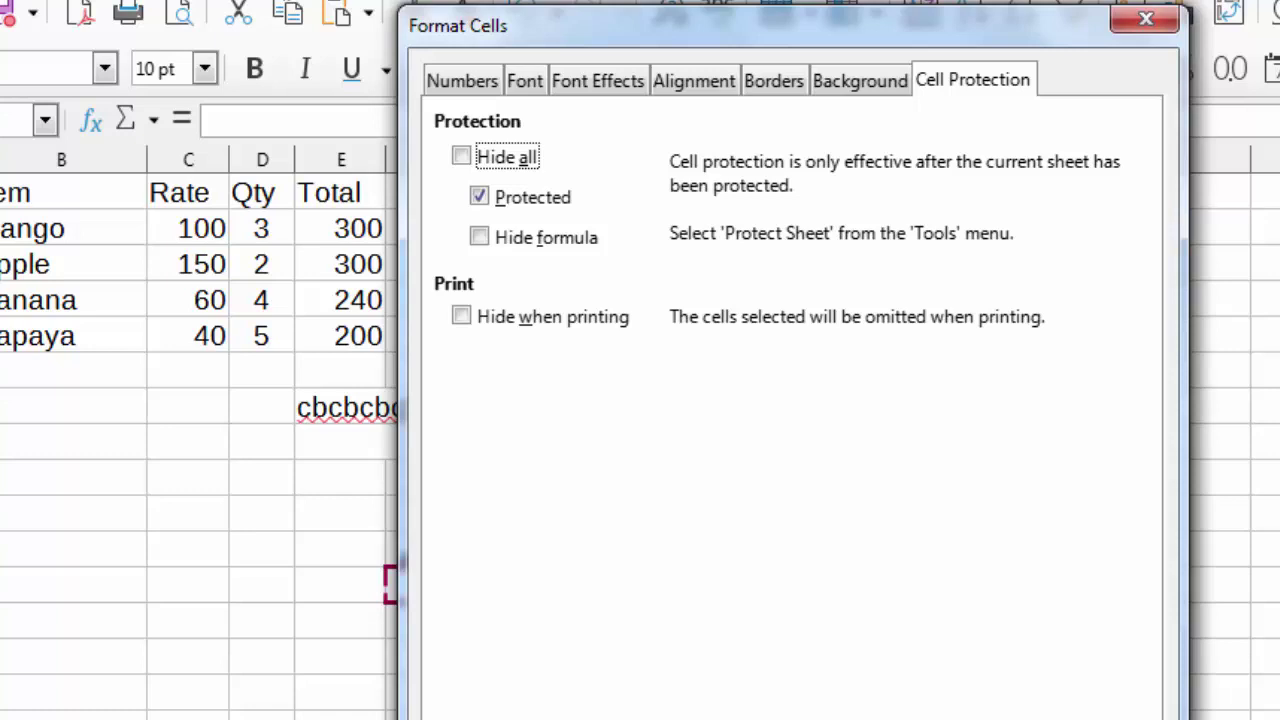
{"action": "left_click_drag", "start_coordinate": [600, 25], "coordinate": [887, 28]}
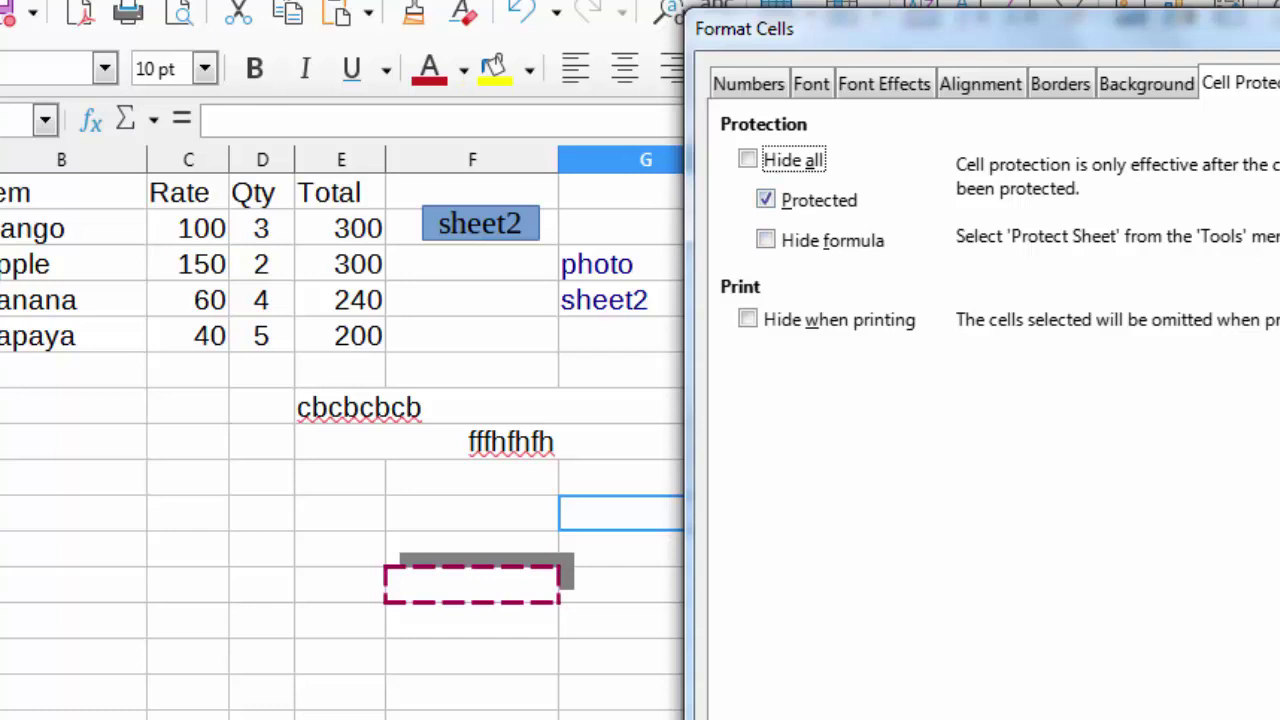
{"action": "key", "text": "Return"}
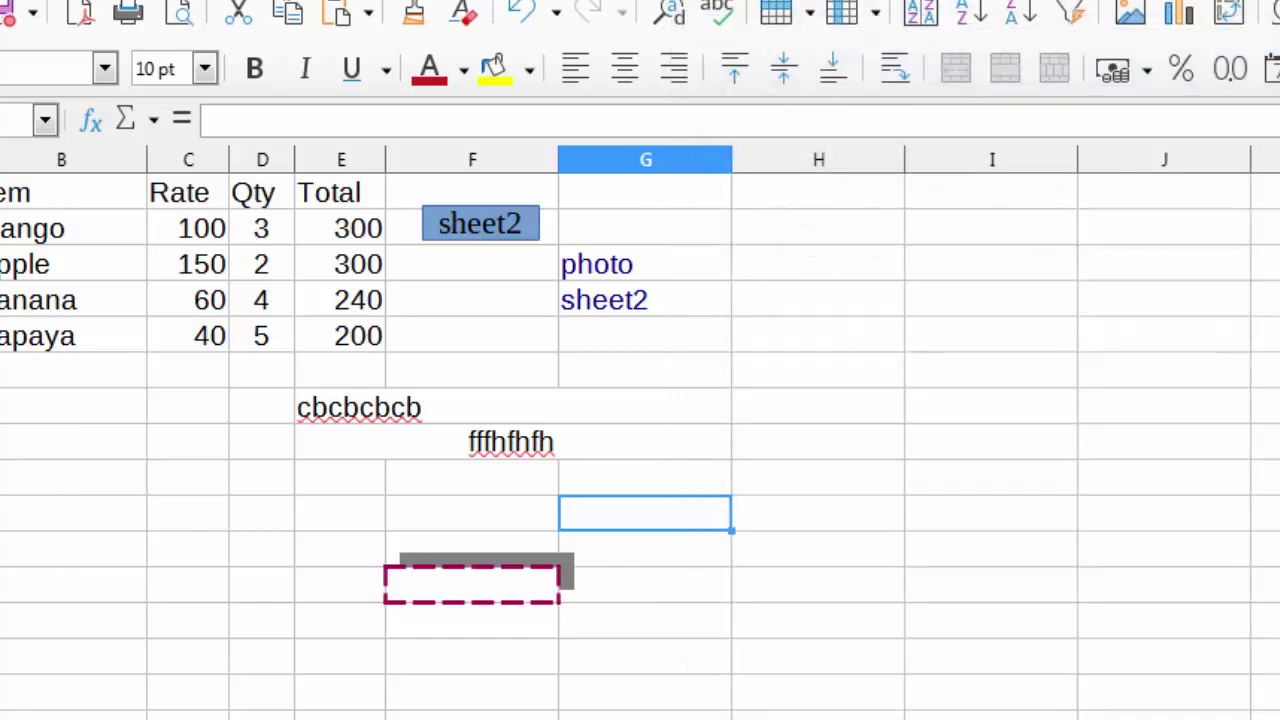
Step: Briefly select the Total values E2:E5, then select every cell with Ctrl+A
{"action": "key", "text": "Right"}
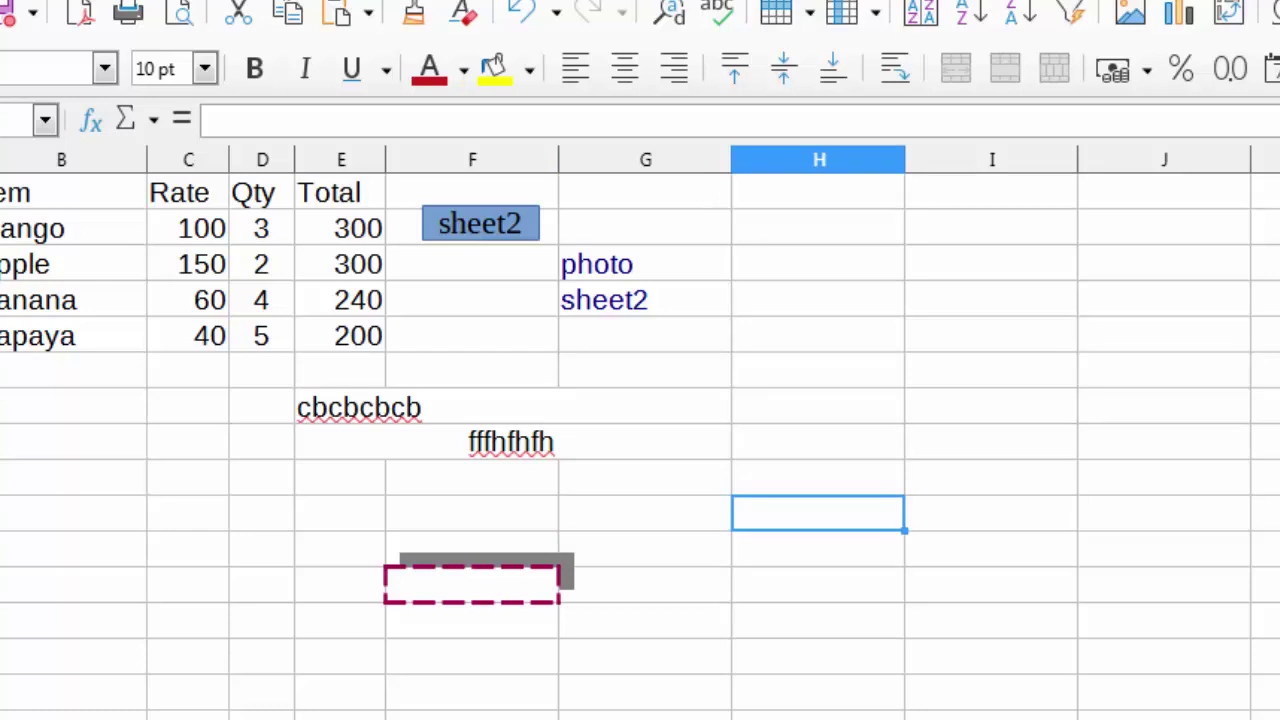
{"action": "left_click_drag", "start_coordinate": [340, 228], "coordinate": [340, 336]}
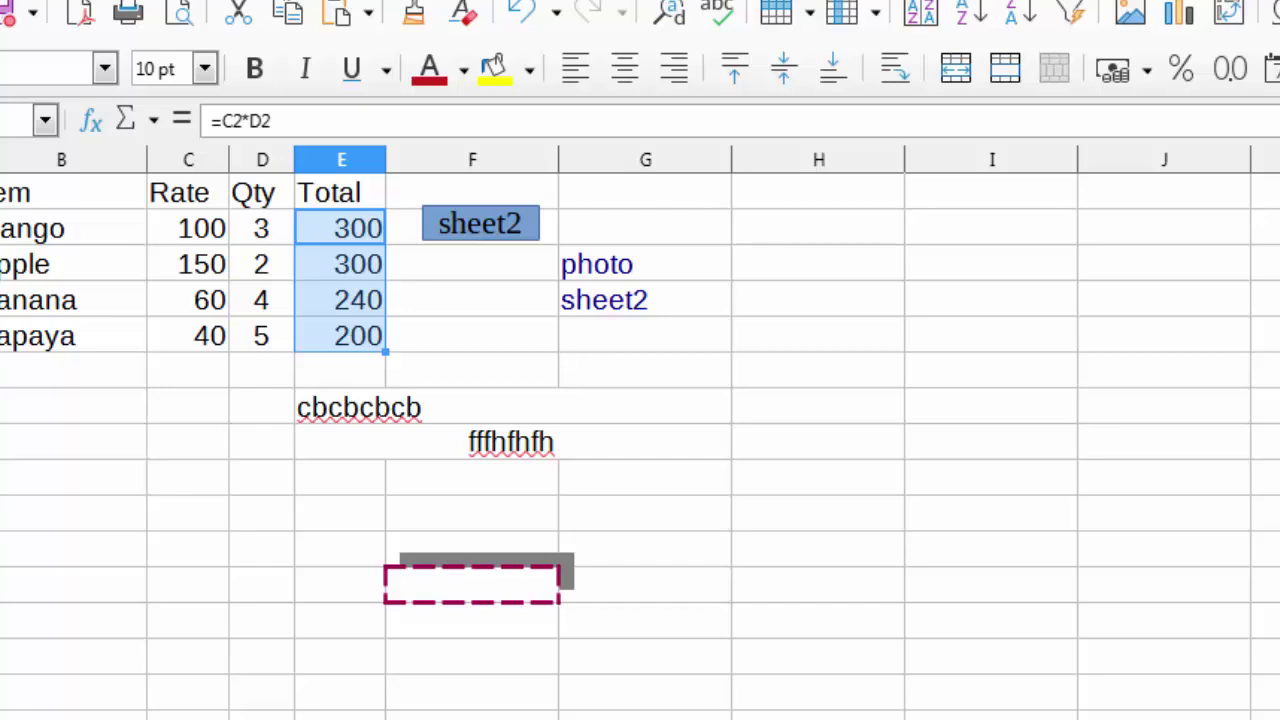
{"action": "left_click", "coordinate": [645, 369]}
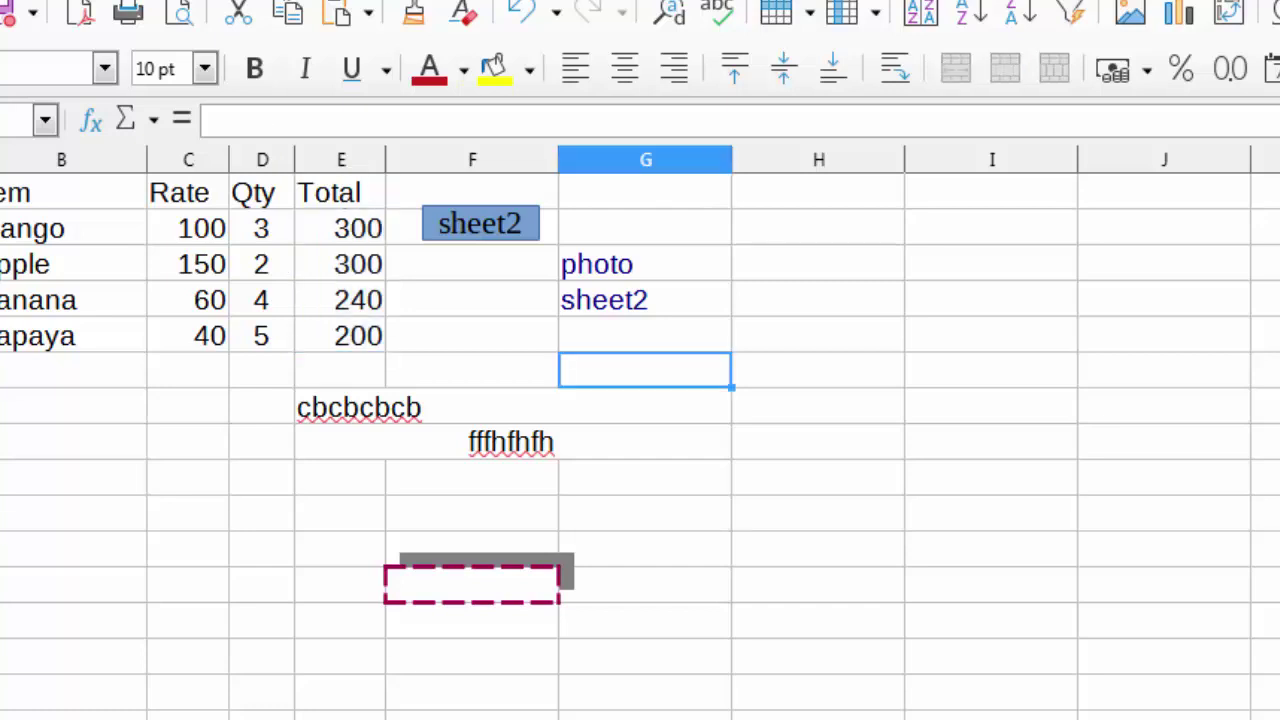
{"action": "key", "text": "ctrl+a"}
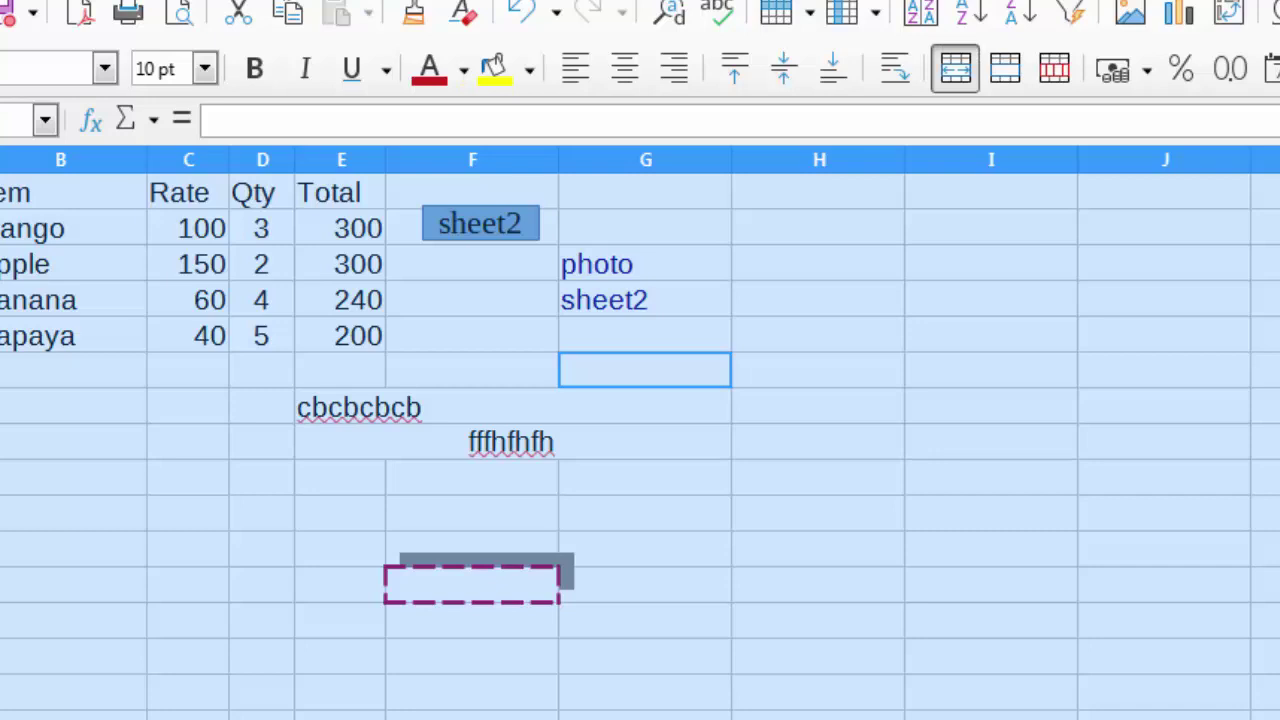
Step: Untick Protected for all cells on the sheet and confirm
{"action": "key", "text": "ctrl+1"}
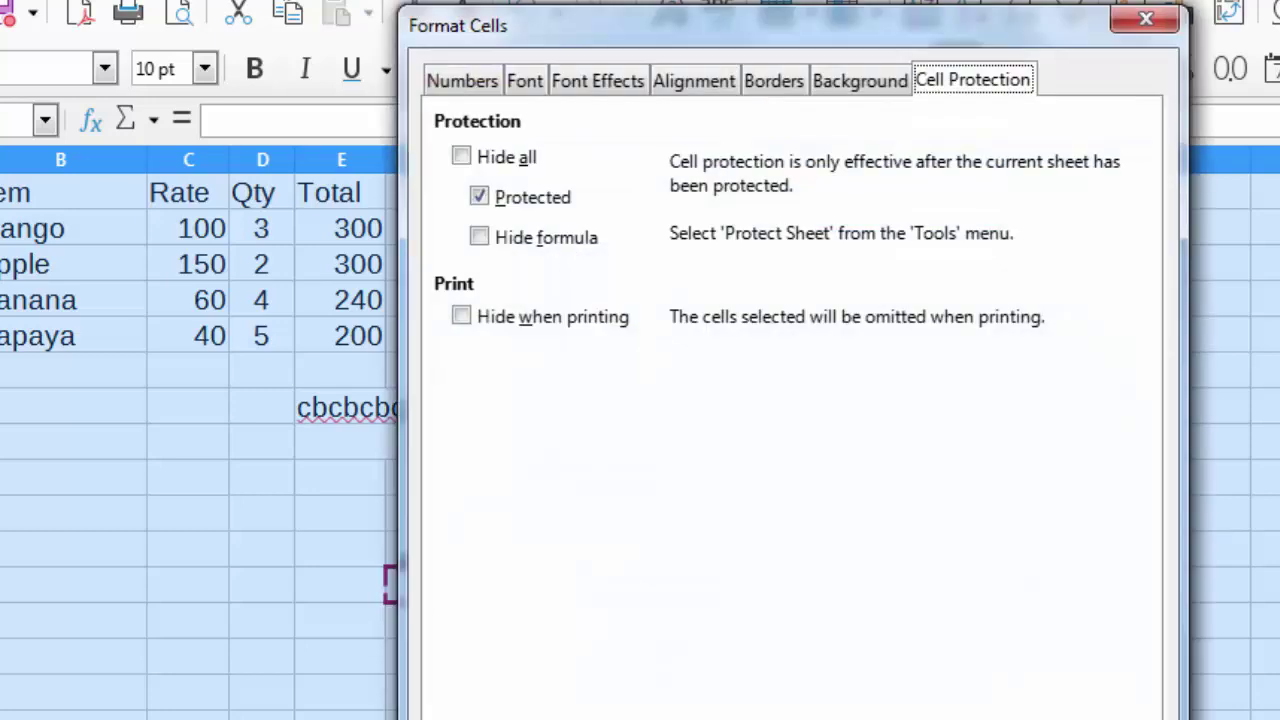
{"action": "left_click", "coordinate": [479, 196]}
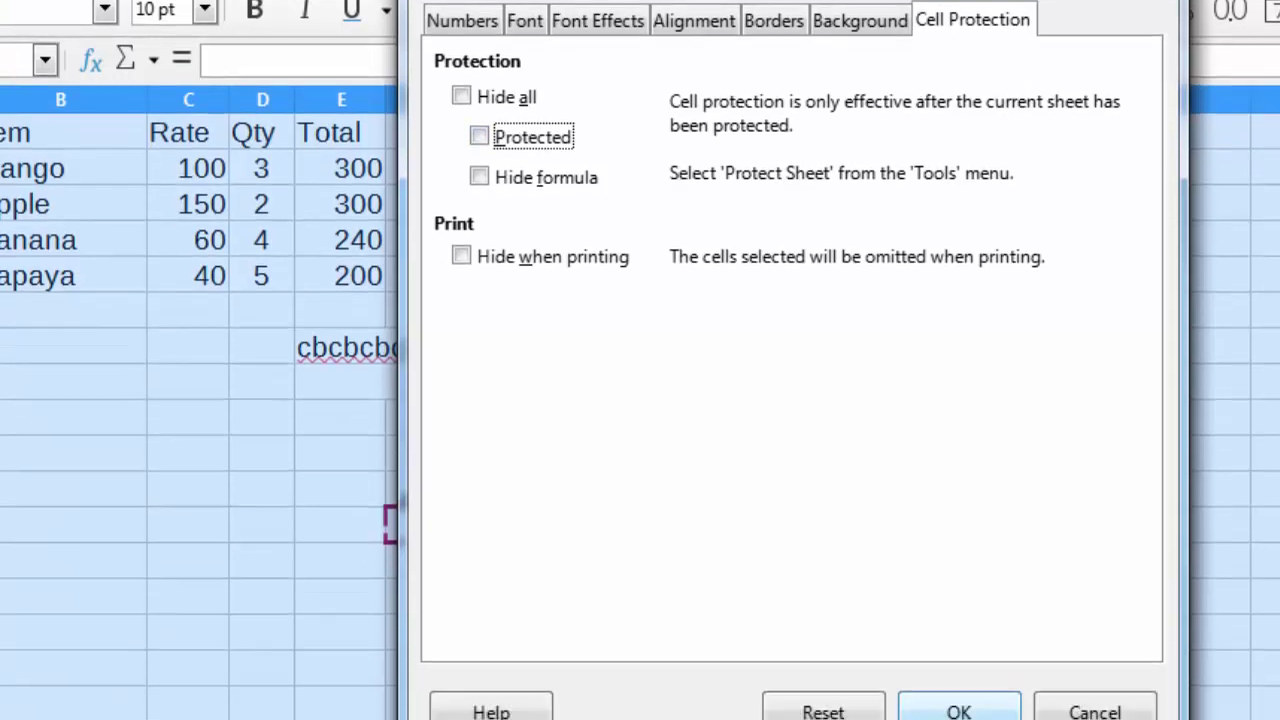
{"action": "key", "text": "Return"}
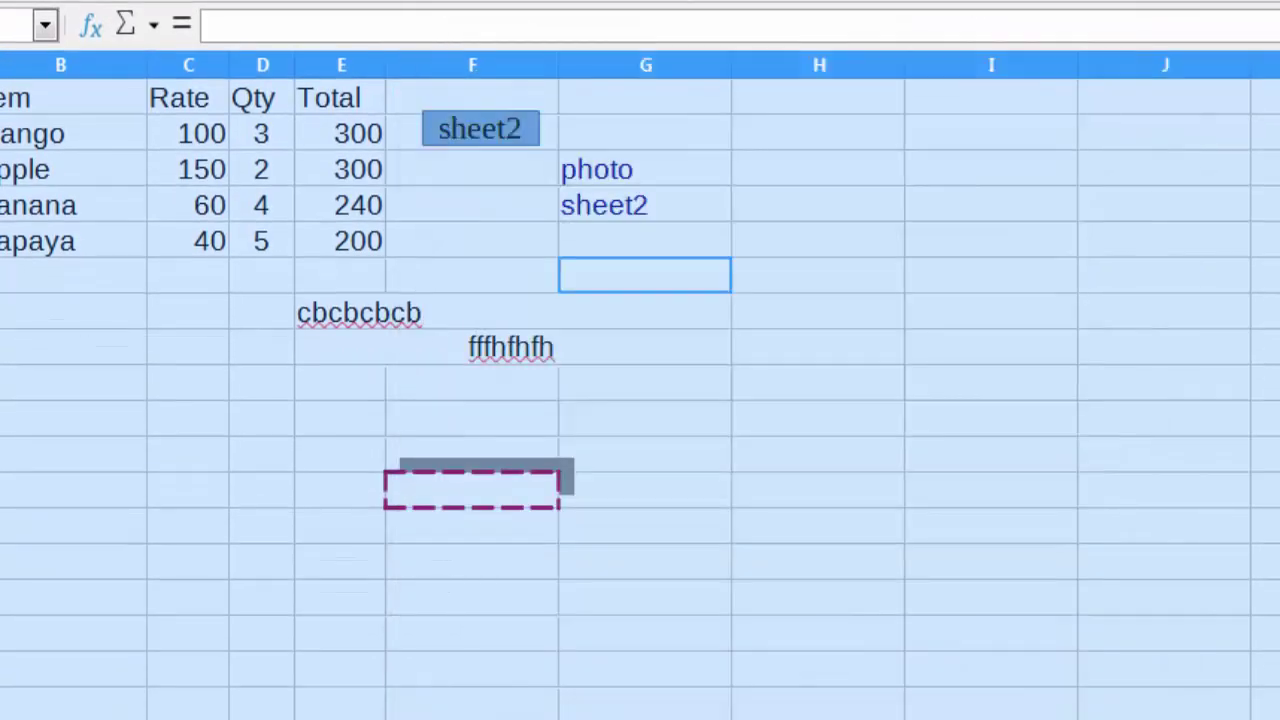
{"action": "left_click", "coordinate": [818, 418]}
Step: Mark only the Total cells E2:E5 as Protected
{"action": "left_click_drag", "start_coordinate": [340, 133], "coordinate": [340, 241]}
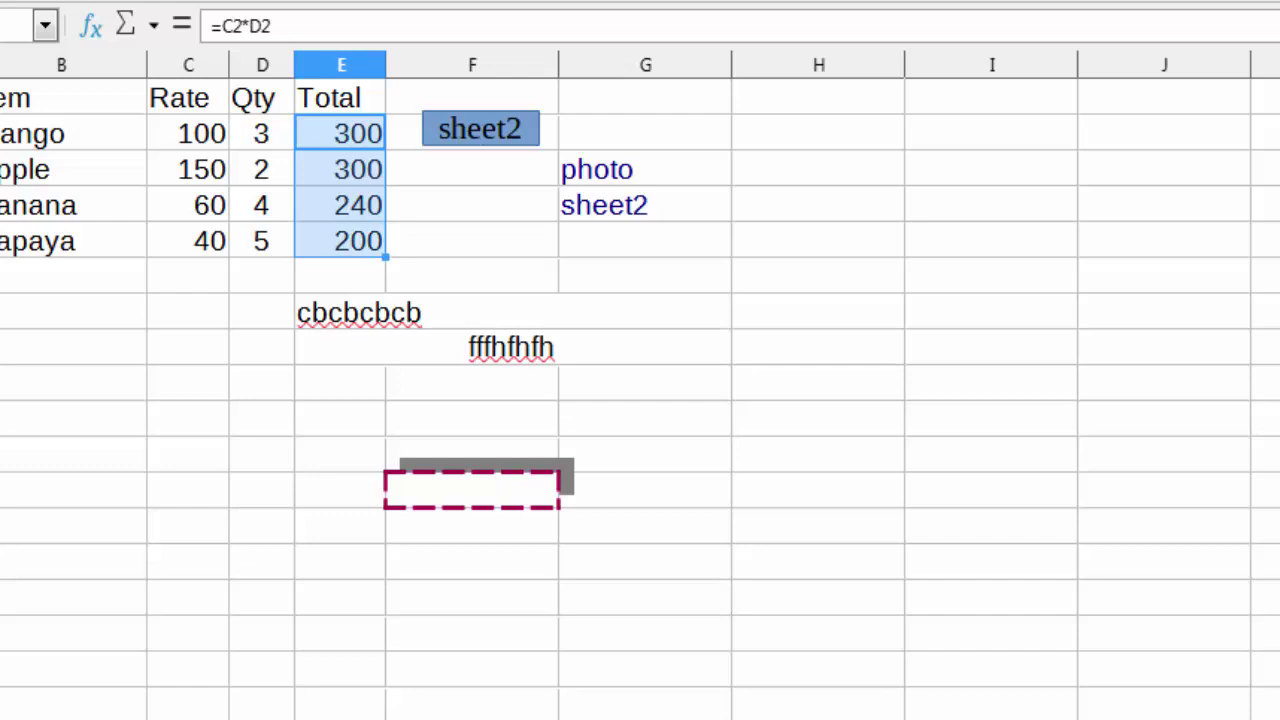
{"action": "key", "text": "ctrl+1"}
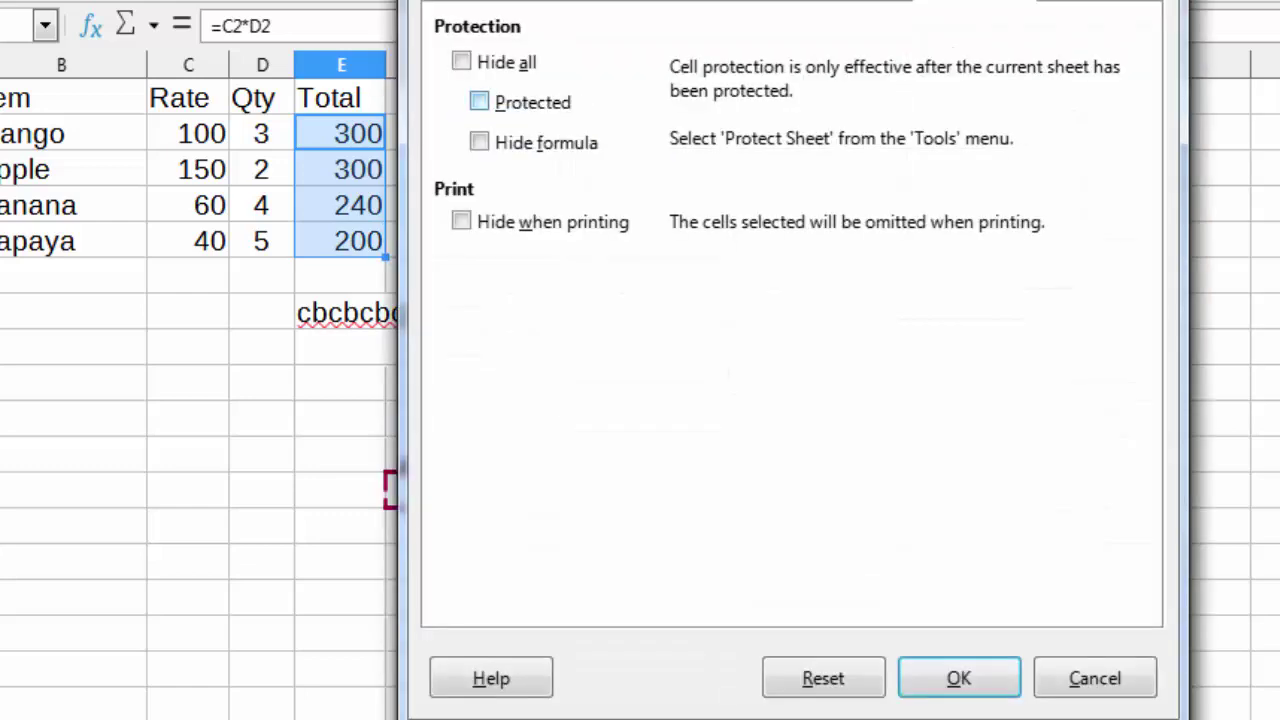
{"action": "left_click", "coordinate": [479, 101]}
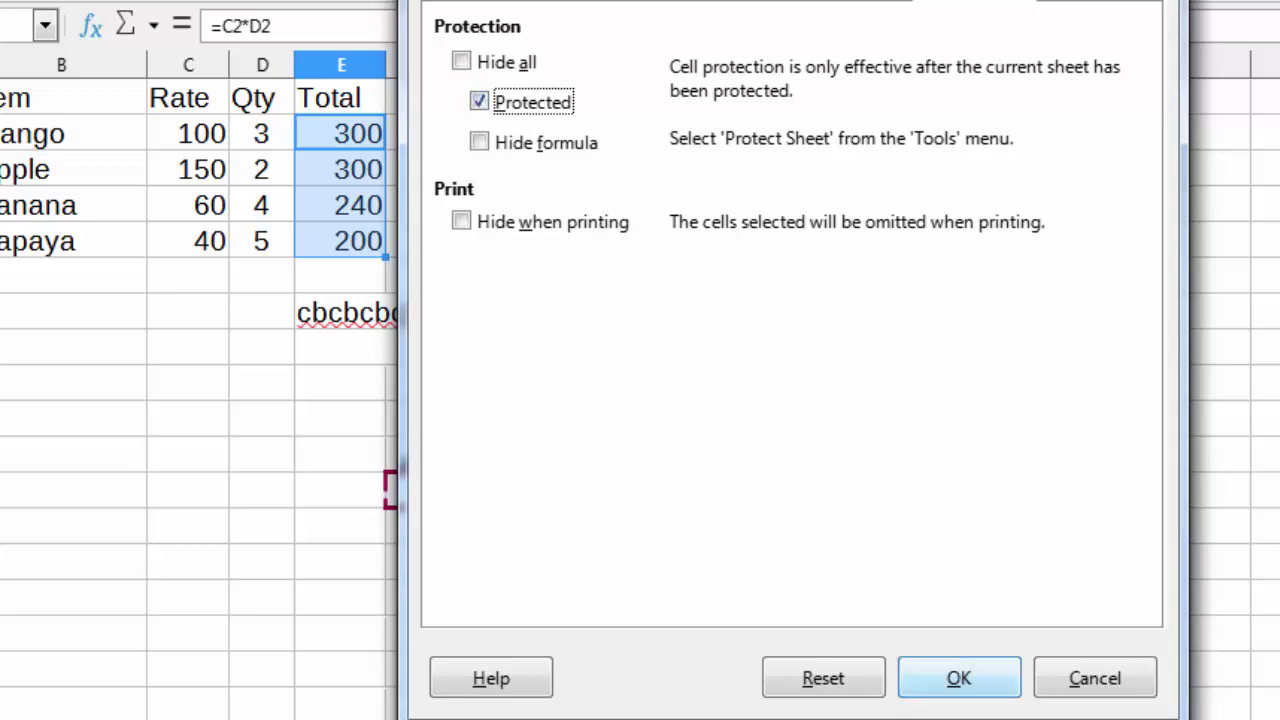
{"action": "left_click", "coordinate": [958, 678]}
{"action": "left_click", "coordinate": [510, 346]}
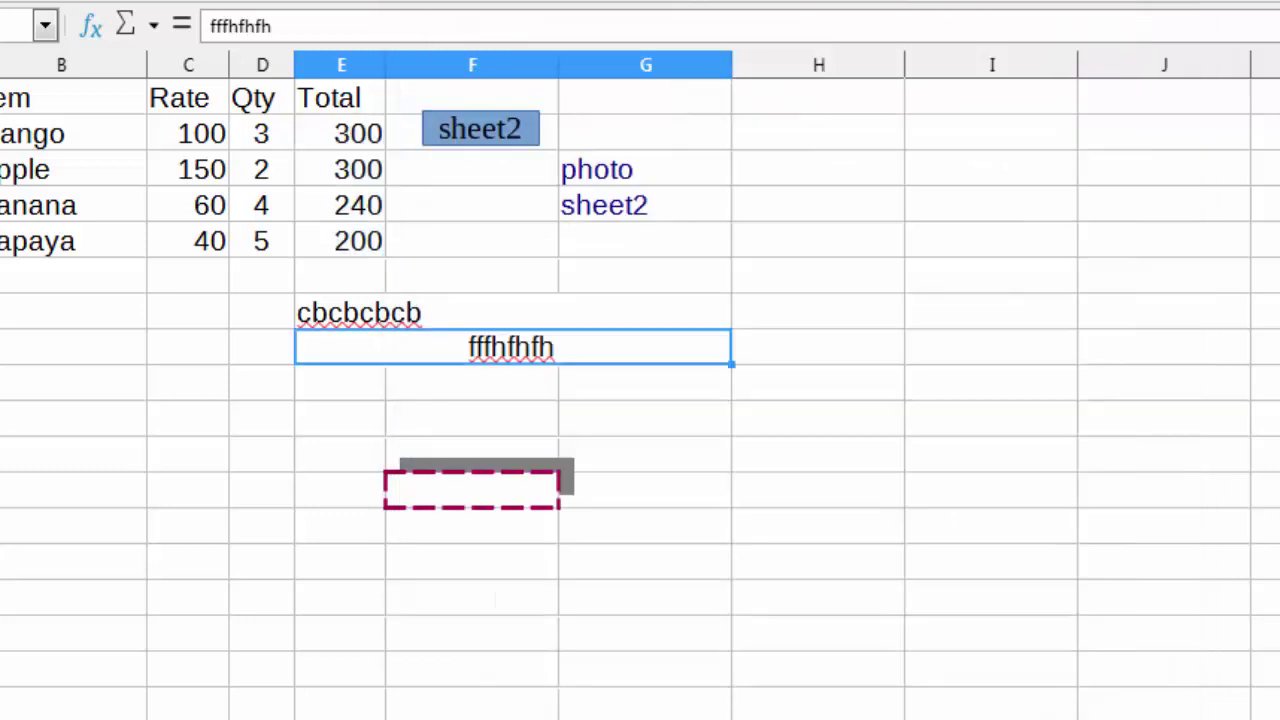
{"action": "left_click", "coordinate": [818, 418]}
{"action": "left_click_drag", "start_coordinate": [340, 133], "coordinate": [340, 241]}
{"action": "left_click", "coordinate": [359, 313]}
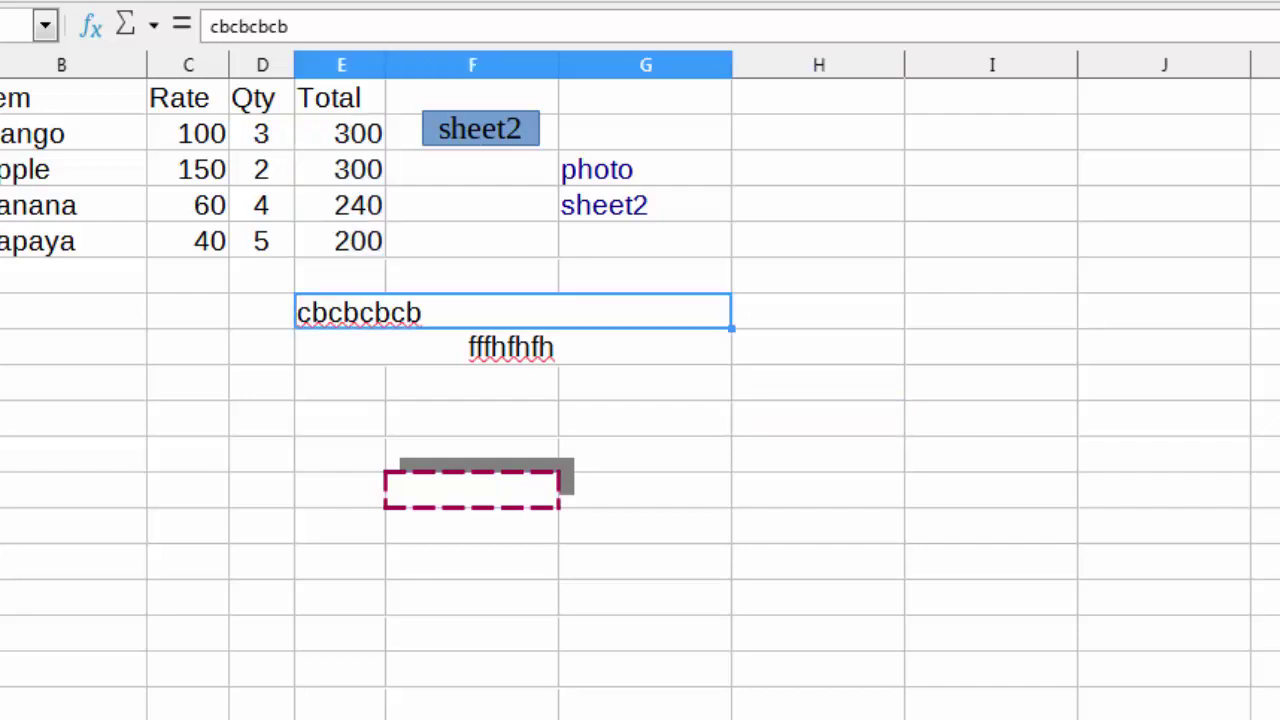
{"action": "left_click", "coordinate": [990, 346]}
{"action": "left_click", "coordinate": [990, 453]}
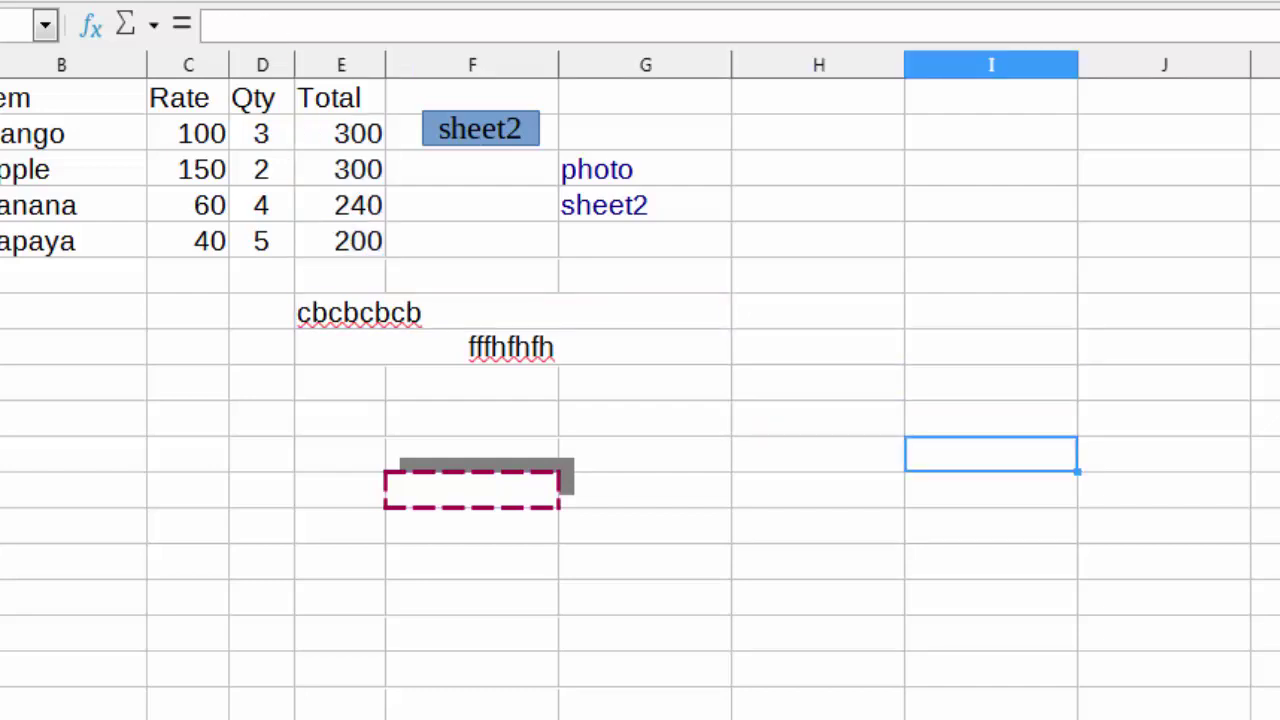
{"action": "left_click", "coordinate": [818, 418]}
{"action": "left_click", "coordinate": [61, 418]}
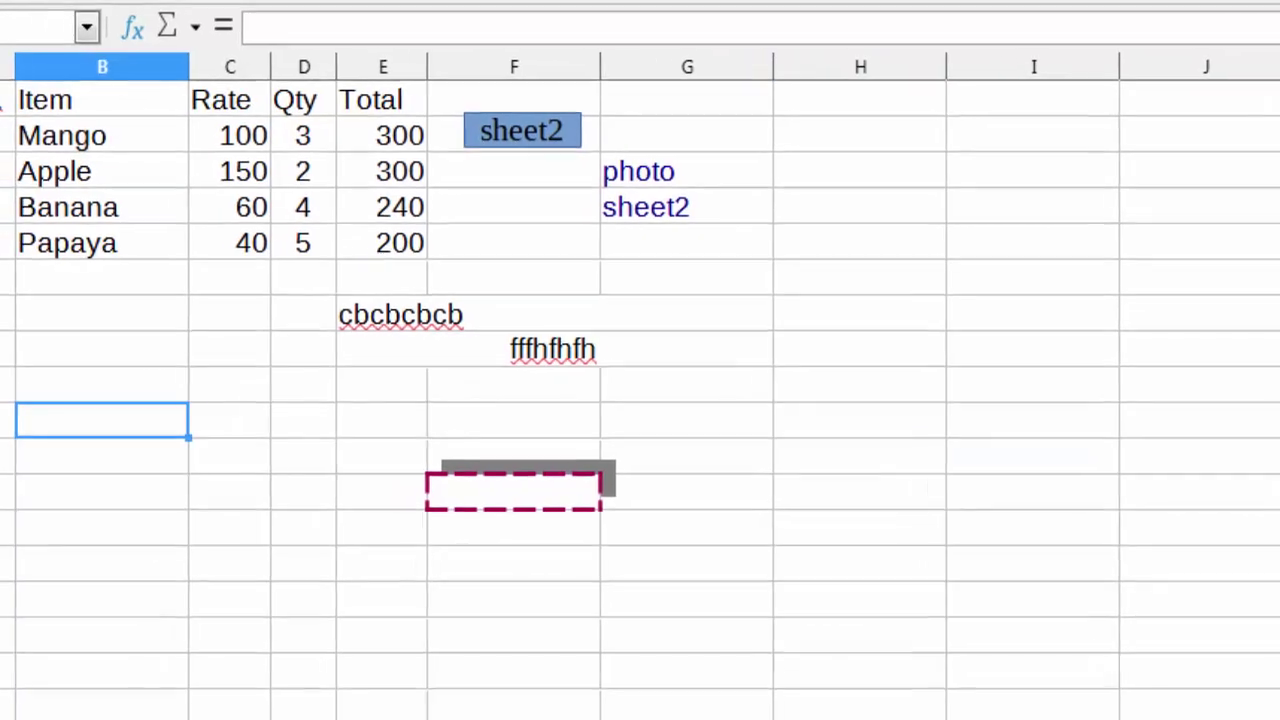